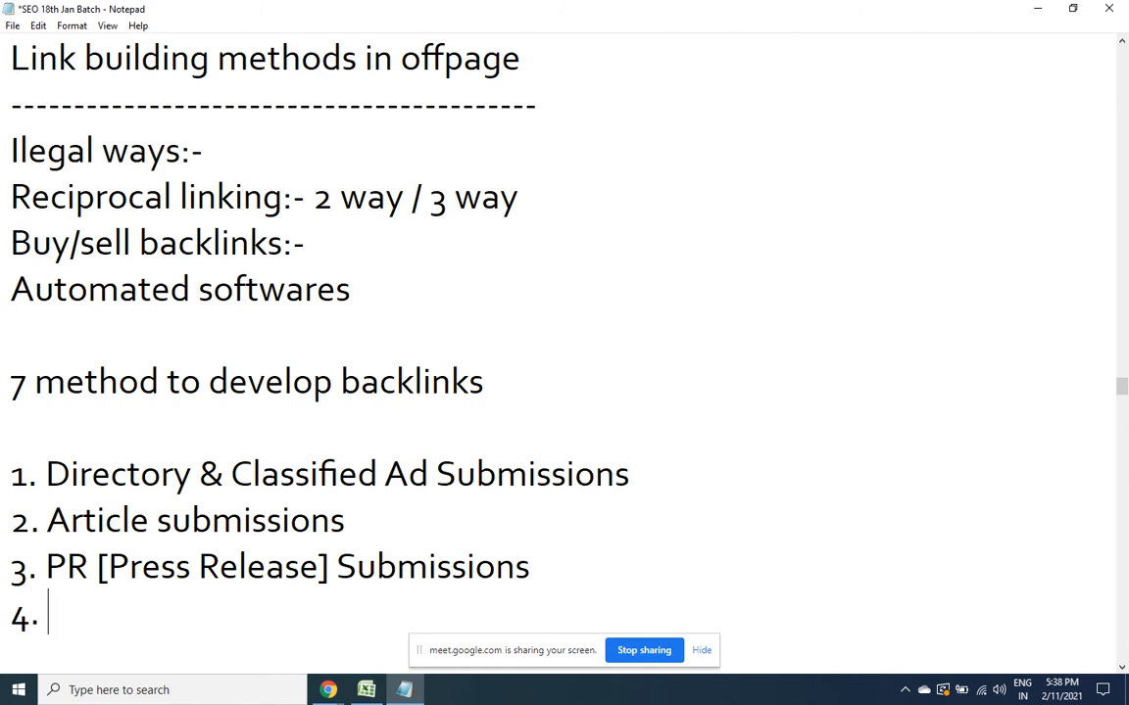
Add item 4, 'SMO [Social Media Optimization]', correcting the typos
type("MO [Soci")
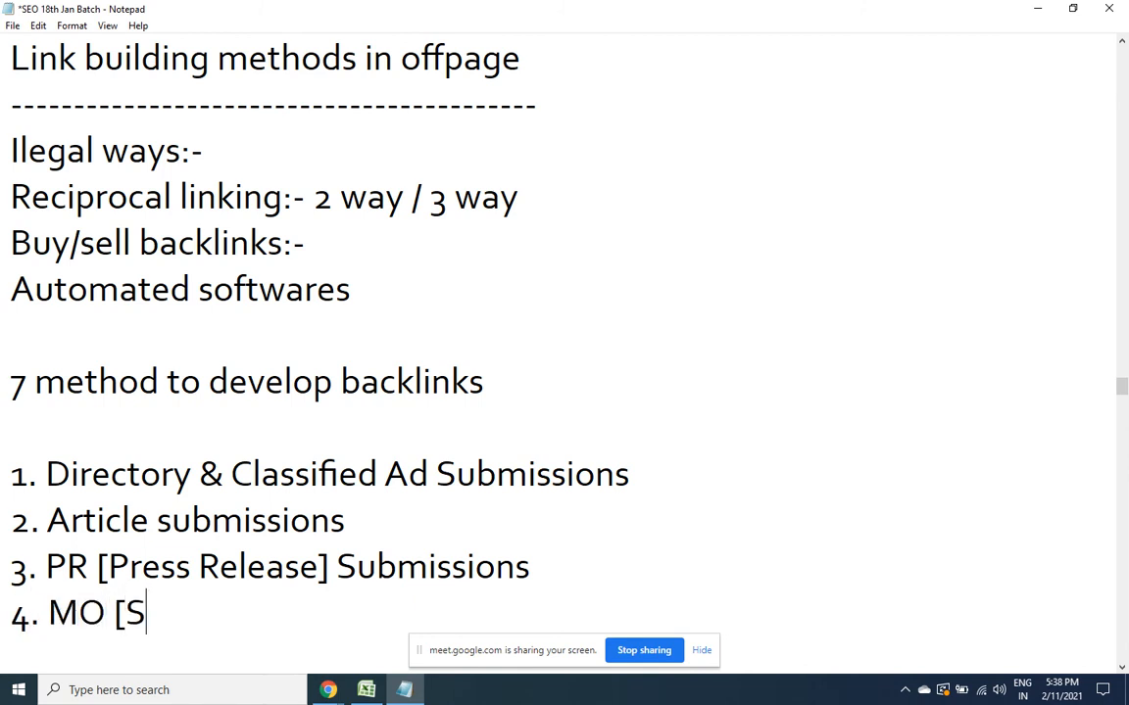
key("BackSpace")
key("BackSpace")
key("BackSpace")
key("BackSpace")
key("BackSpace")
key("BackSpace")
key("BackSpace")
key("BackSpace")
type("smo")
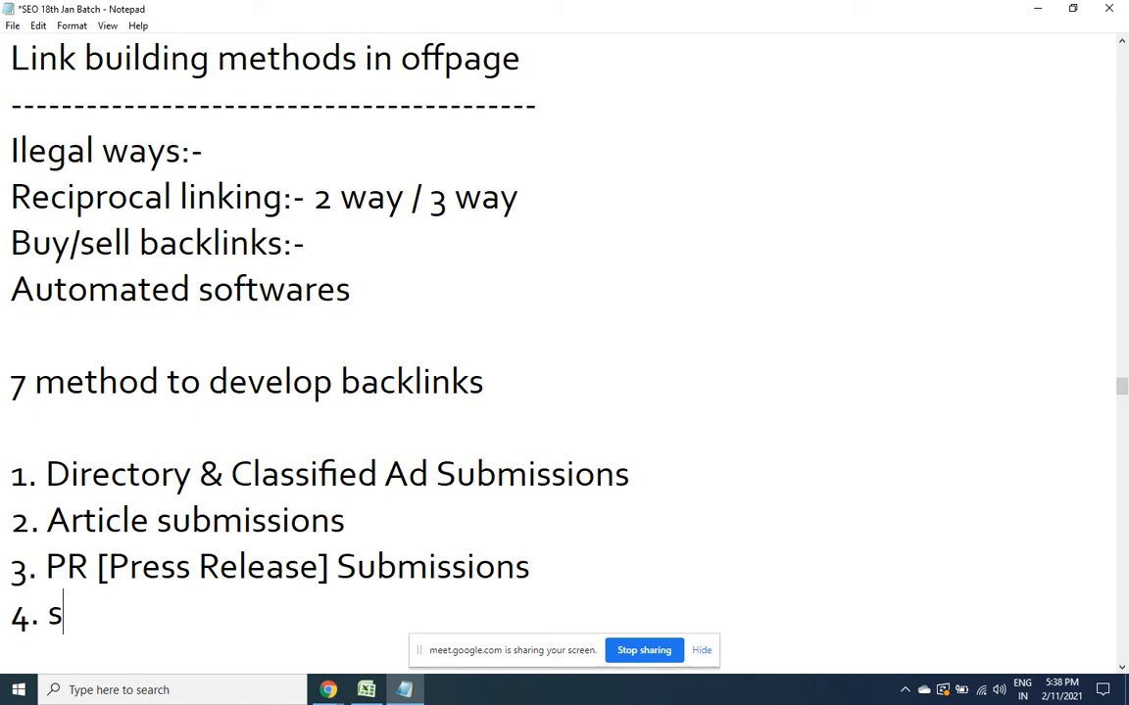
key("BackSpace")
key("BackSpace")
key("BackSpace")
type("SMO")
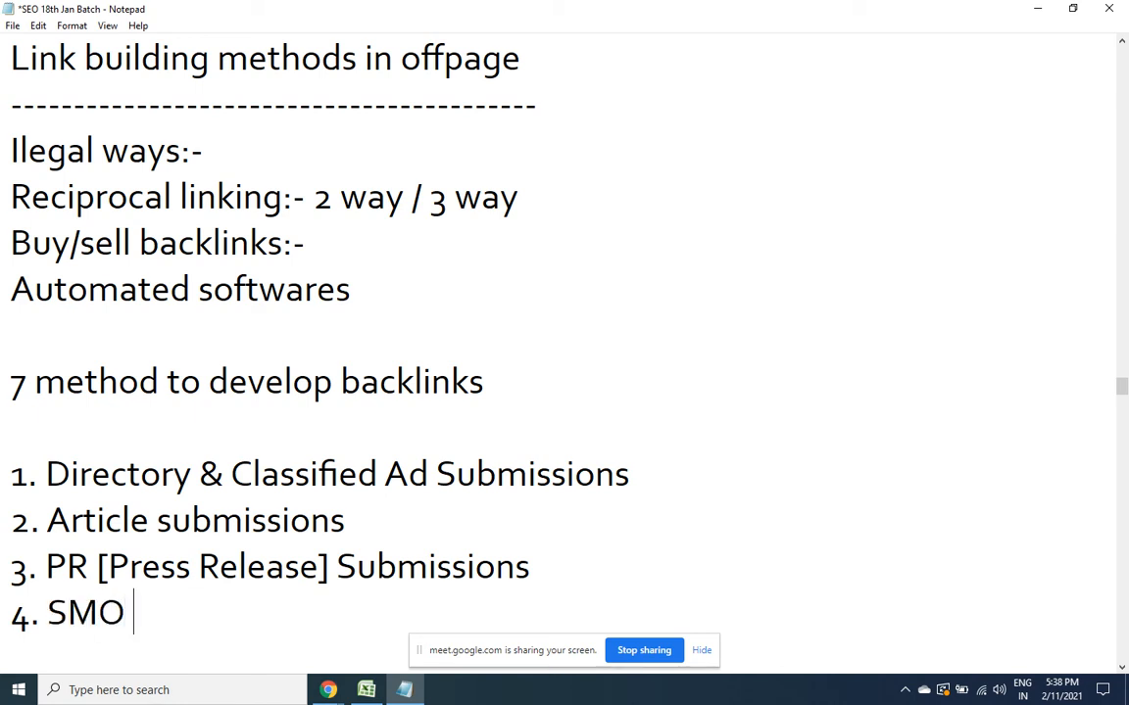
type(" [Social Me")
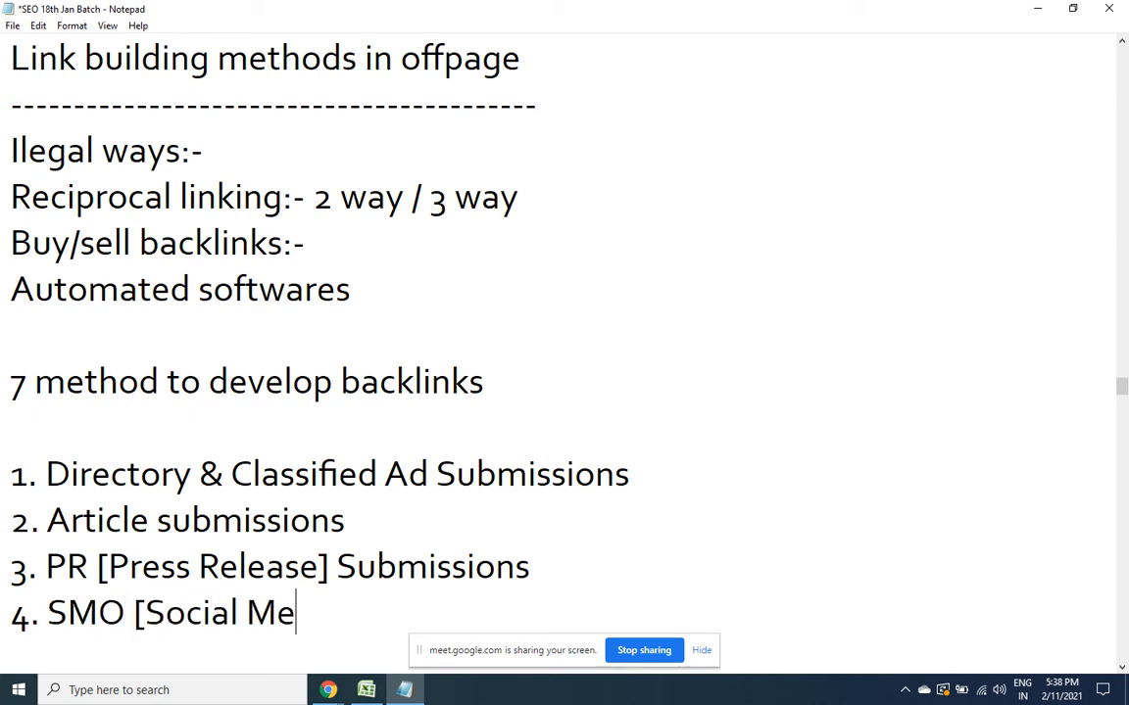
type("dia Optimiz")
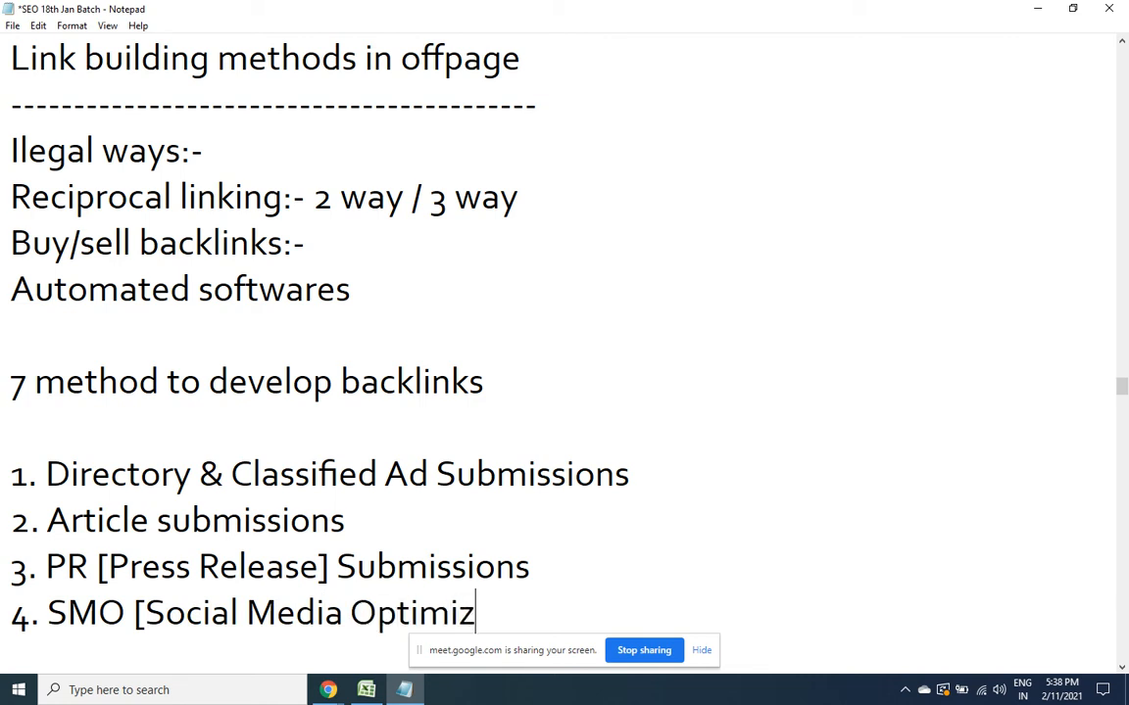
type("ation]")
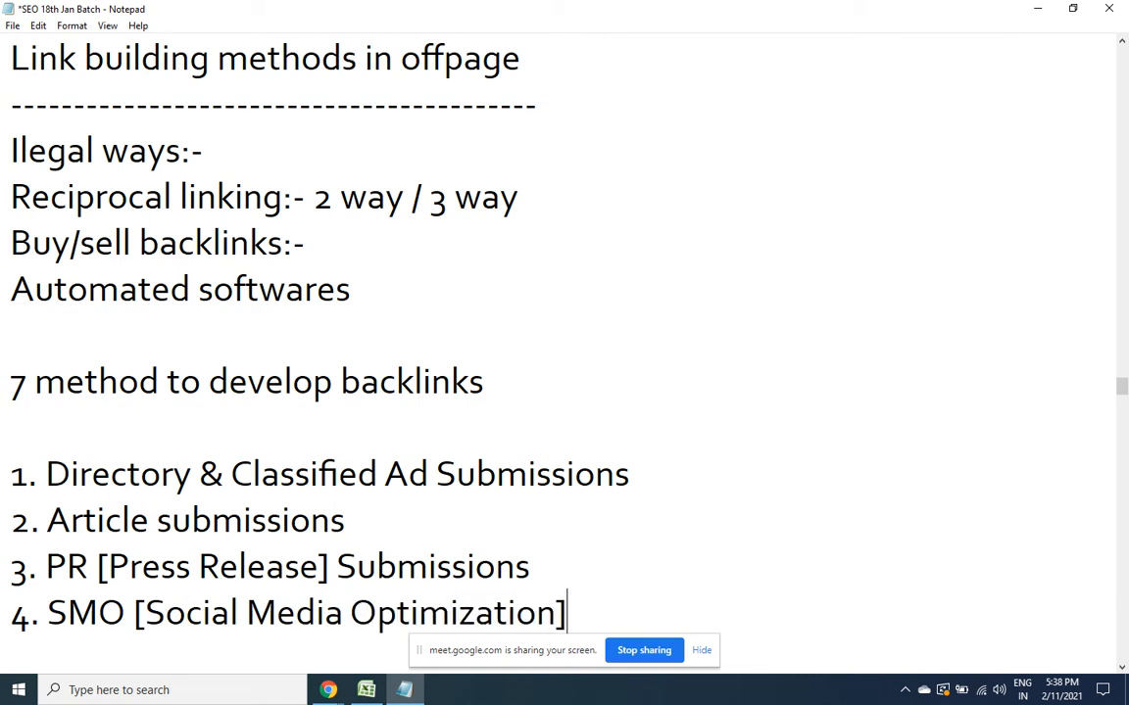
Add starred item 5, 'Blog Commenting', on a new line
key("Return")
type("5.")
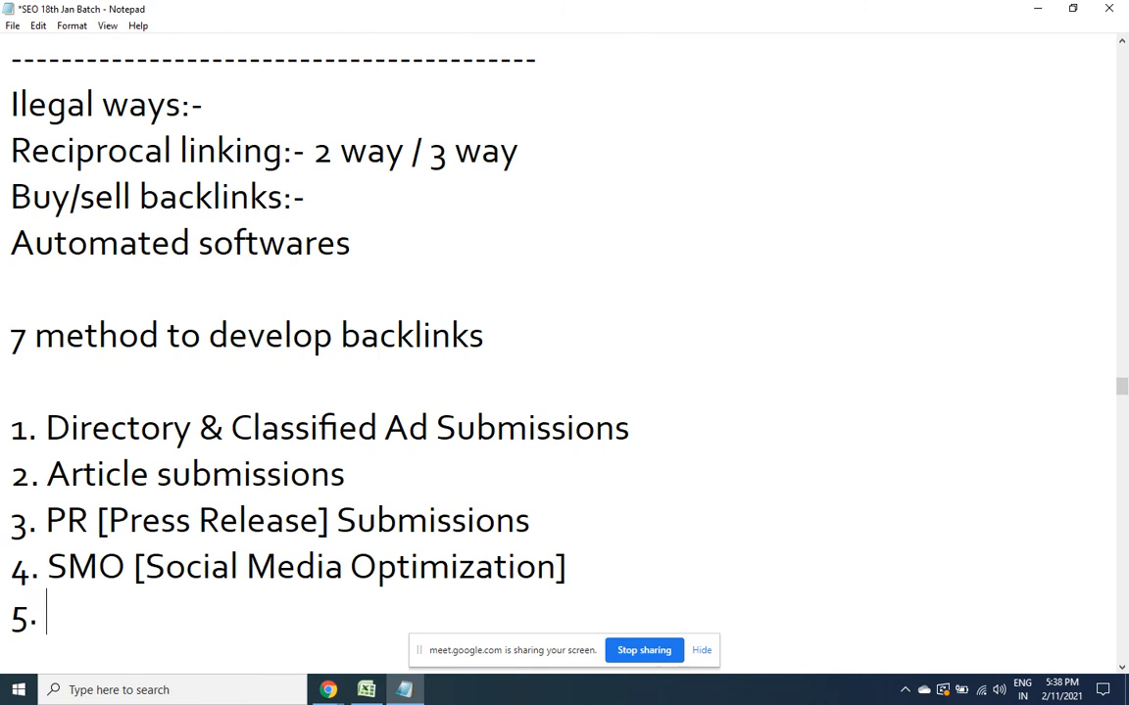
left_click(5, 621)
type("**")
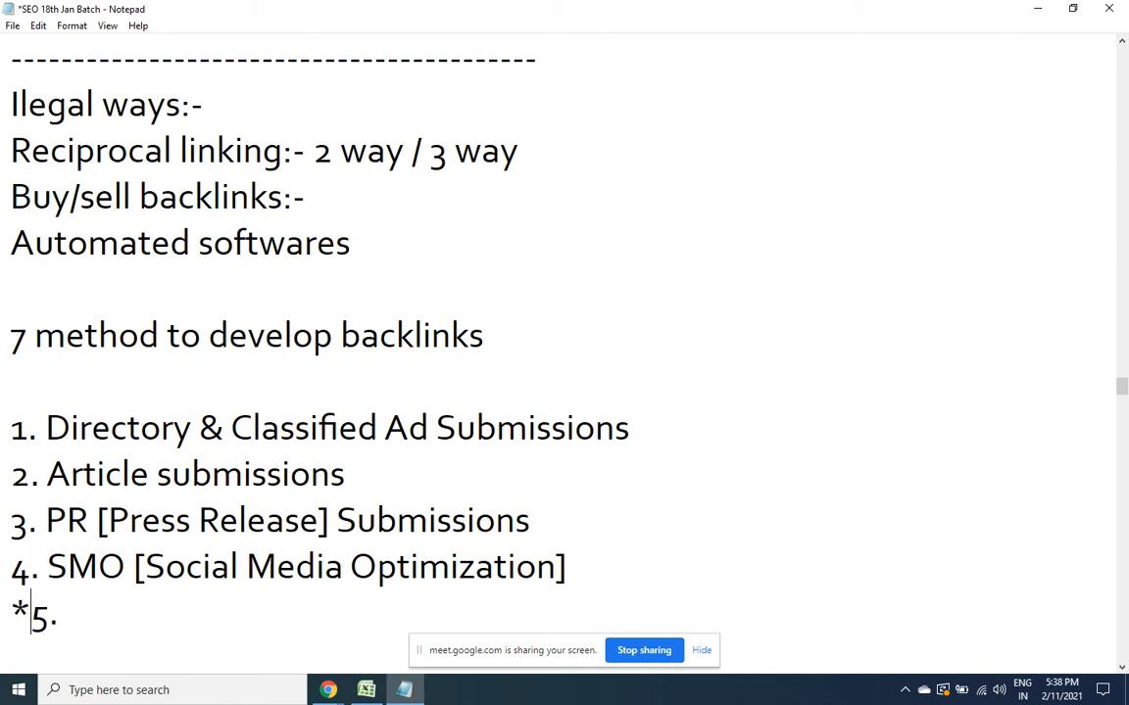
left_click(119, 613)
type("Blog C")
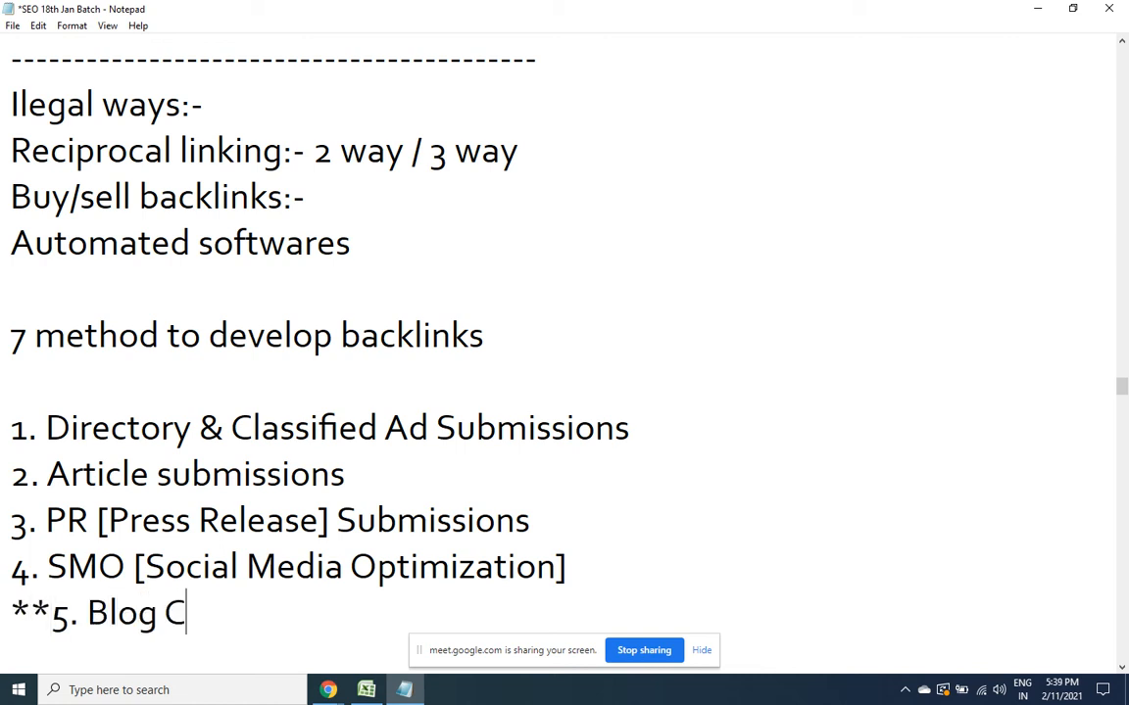
type("ommenting")
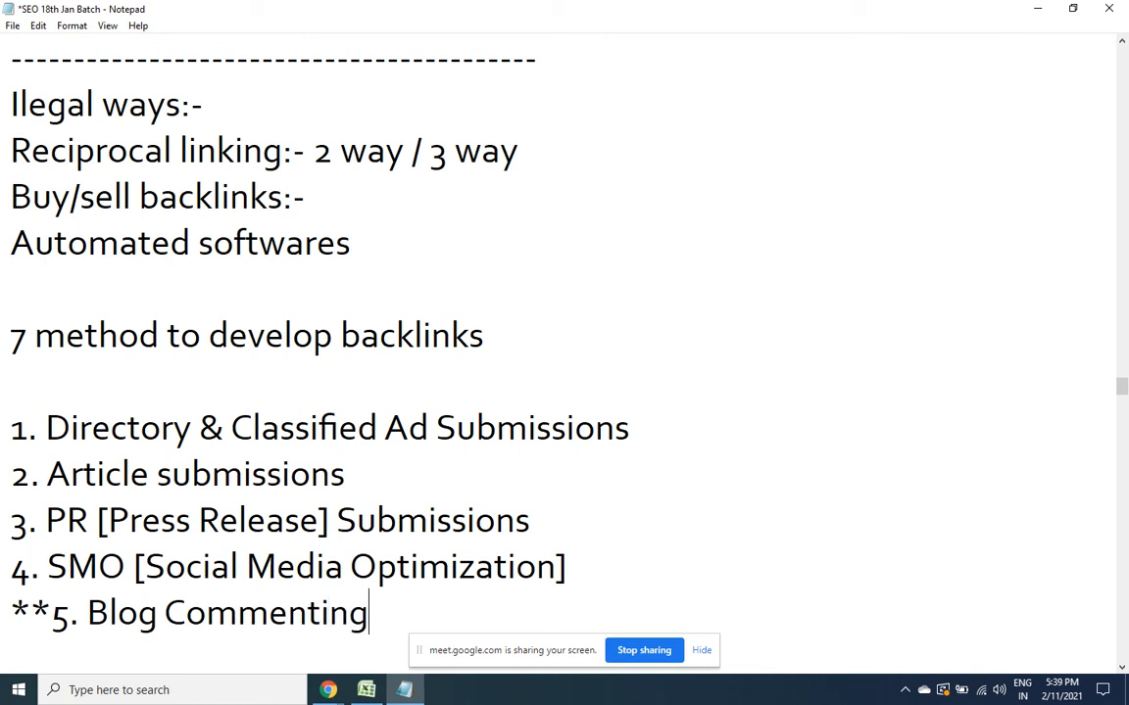
Add starred item 6, 'Forum Discussions', fixing the misspelling
key("Return")
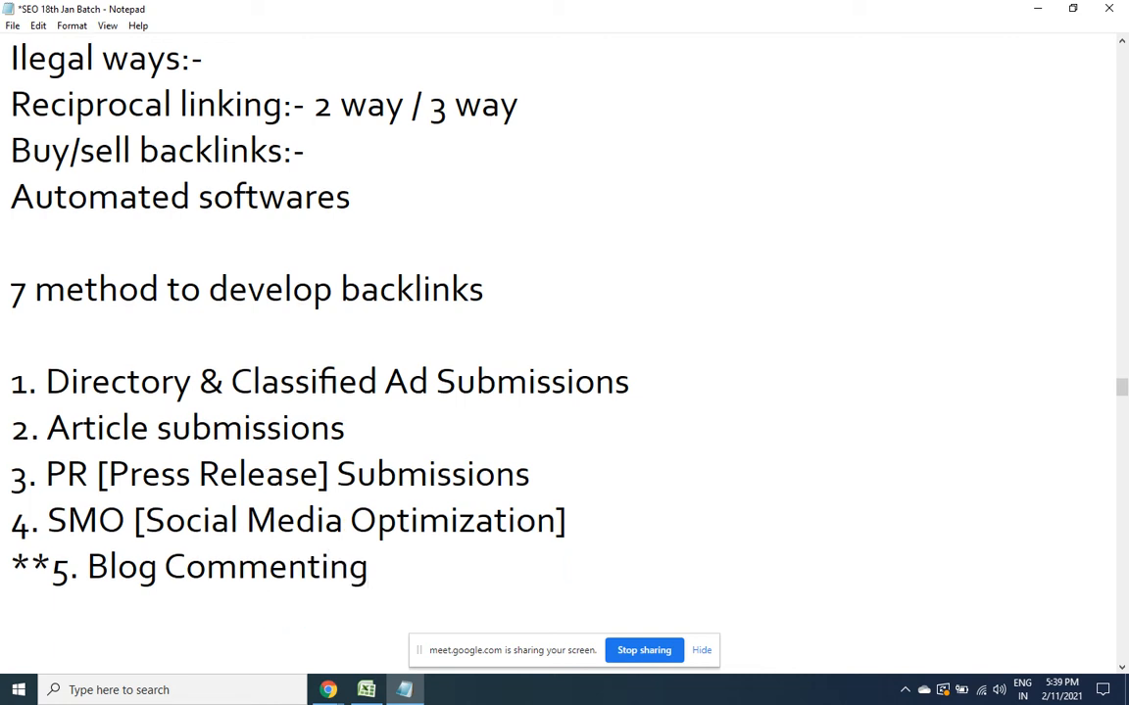
type("6")
key("BackSpace")
type("*6.")
type("For")
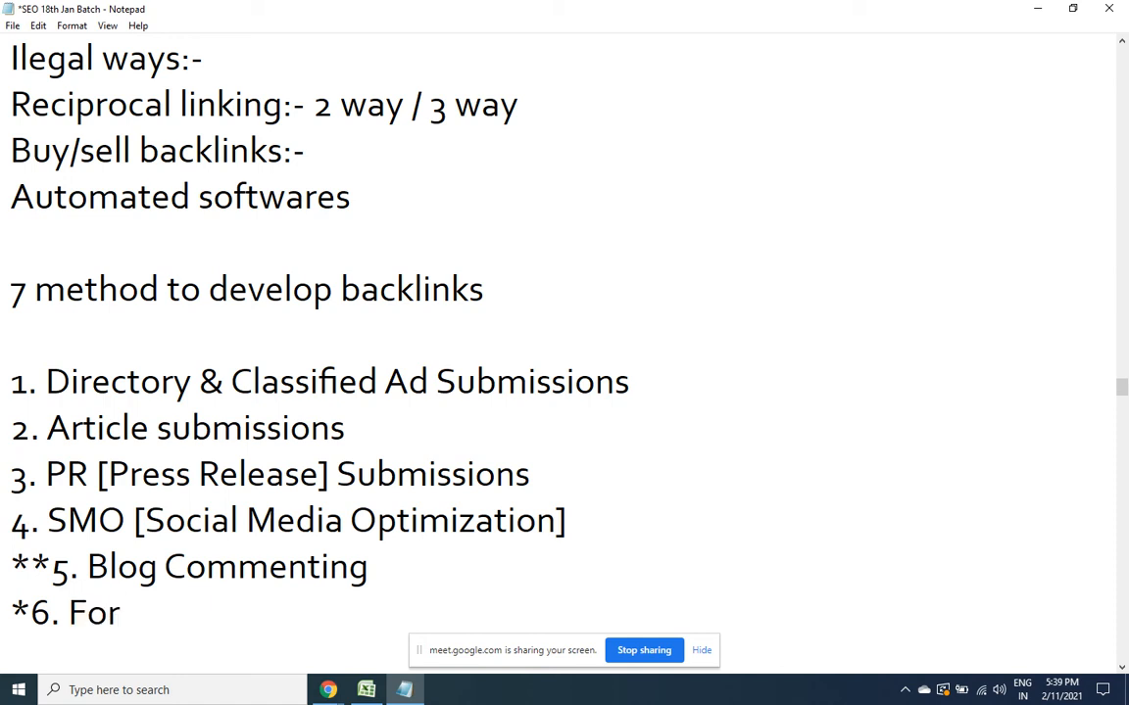
type("um Discussions")
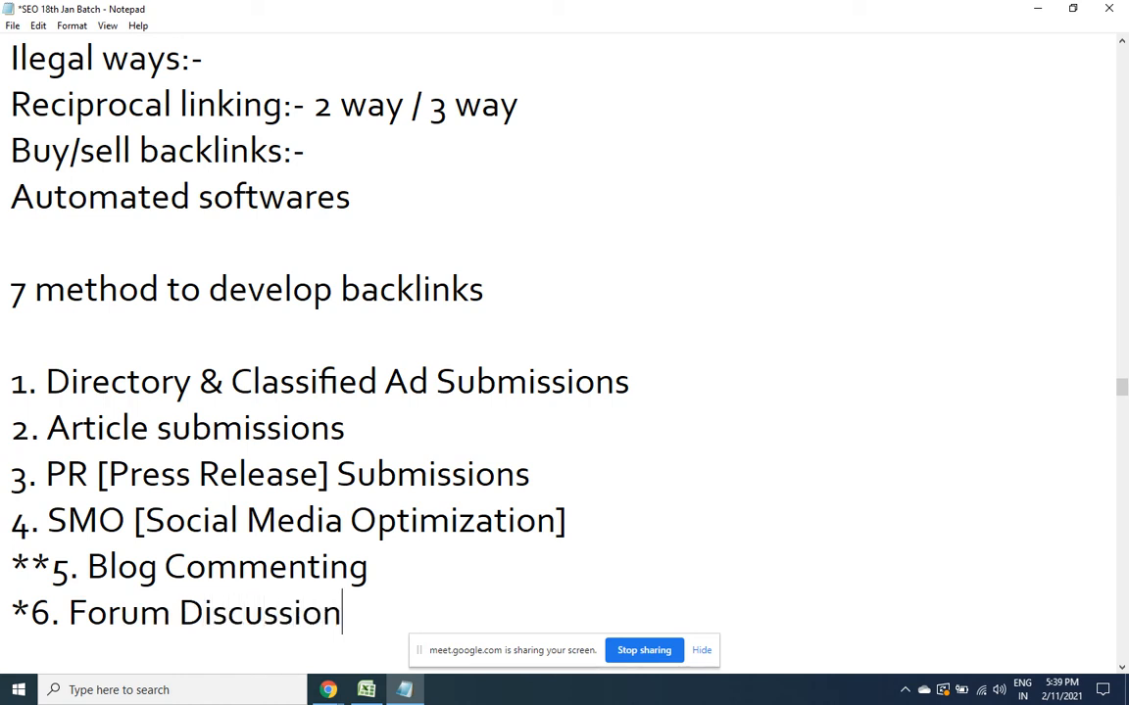
Add starred item 7, 'Profile Creations', then highlight methods 5 to 7
key("Return")
type("*")
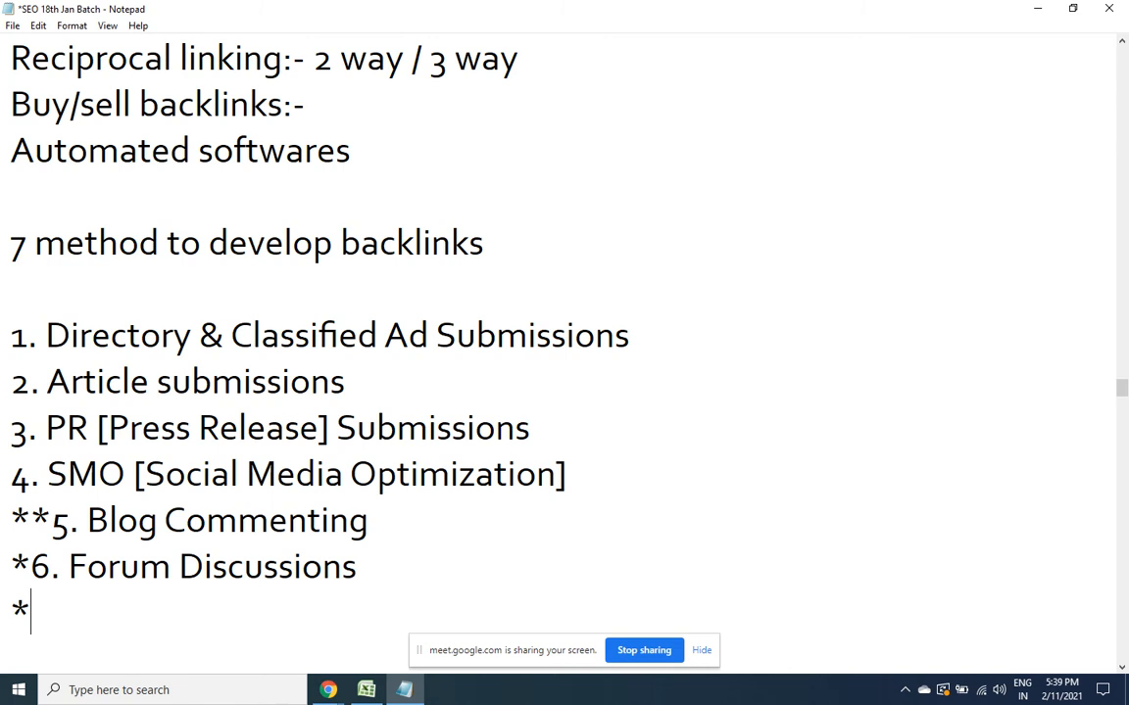
type("7. Profile ")
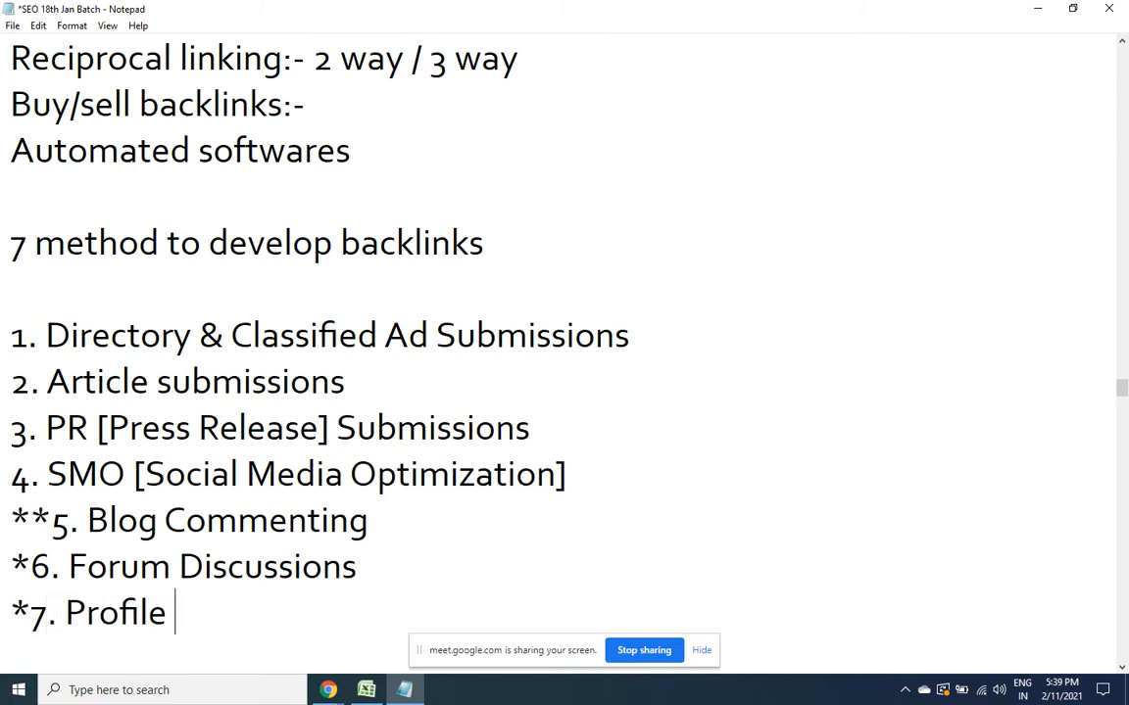
type("Cretaions")
key("BackSpace")
key("BackSpace")
key("BackSpace")
key("BackSpace")
key("BackSpace")
key("BackSpace")
type("ations")
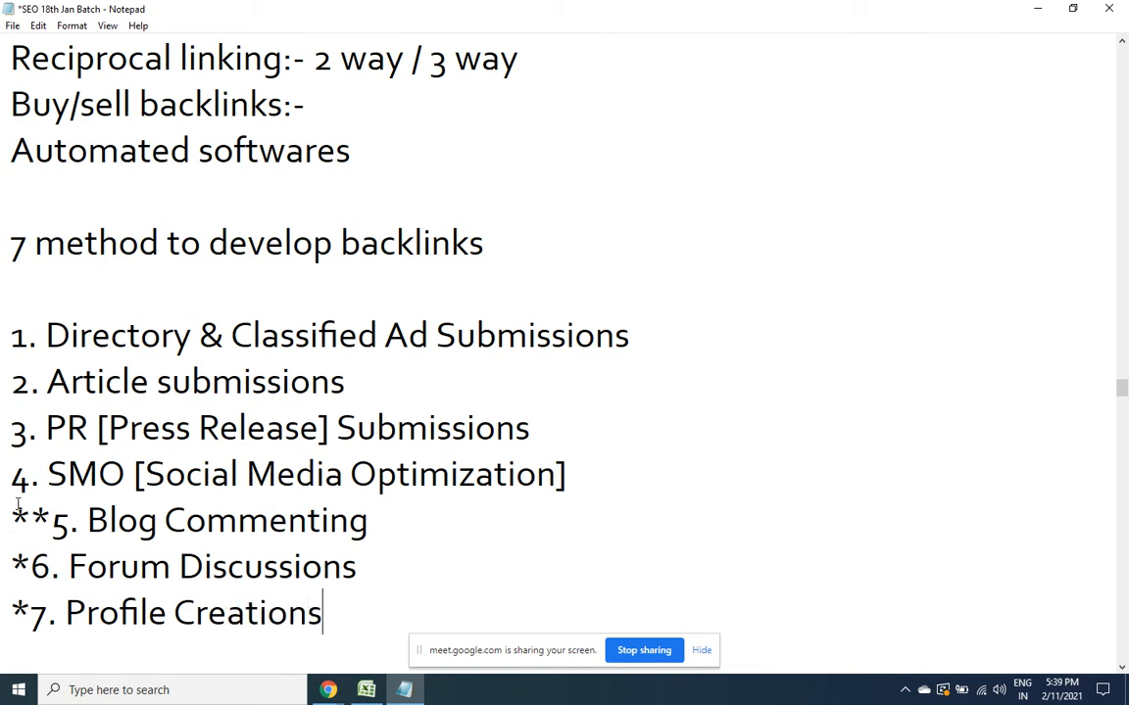
left_click_drag(10, 520, 363, 604)
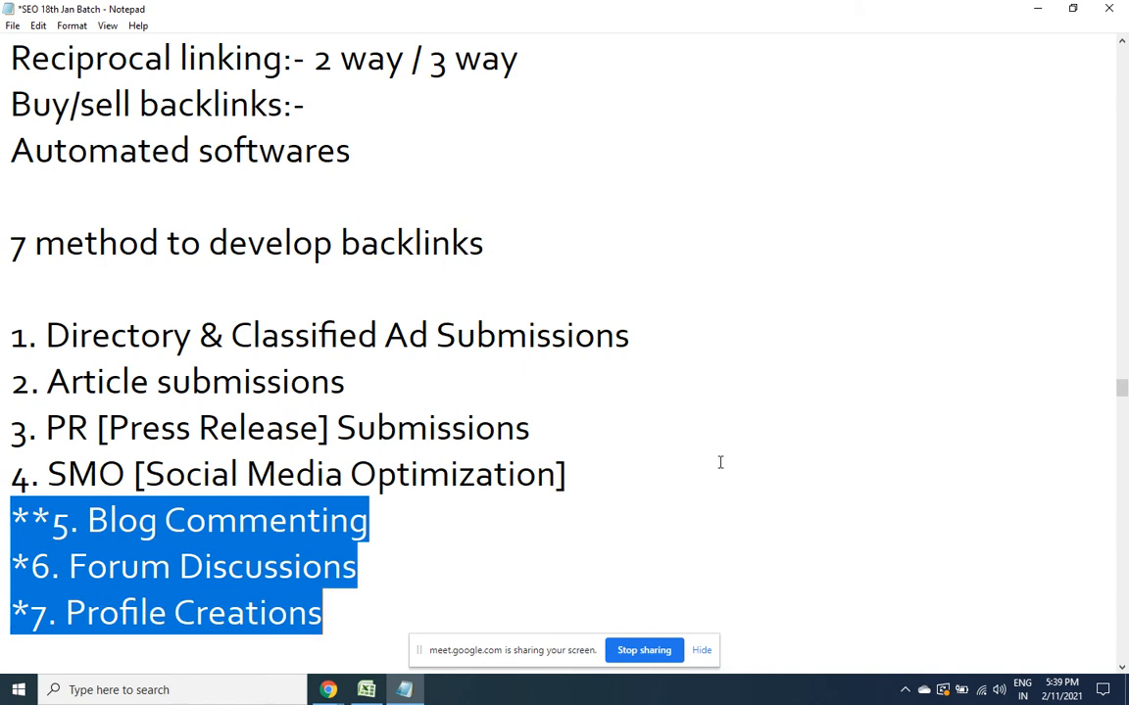
left_click_drag(579, 455, 18, 314)
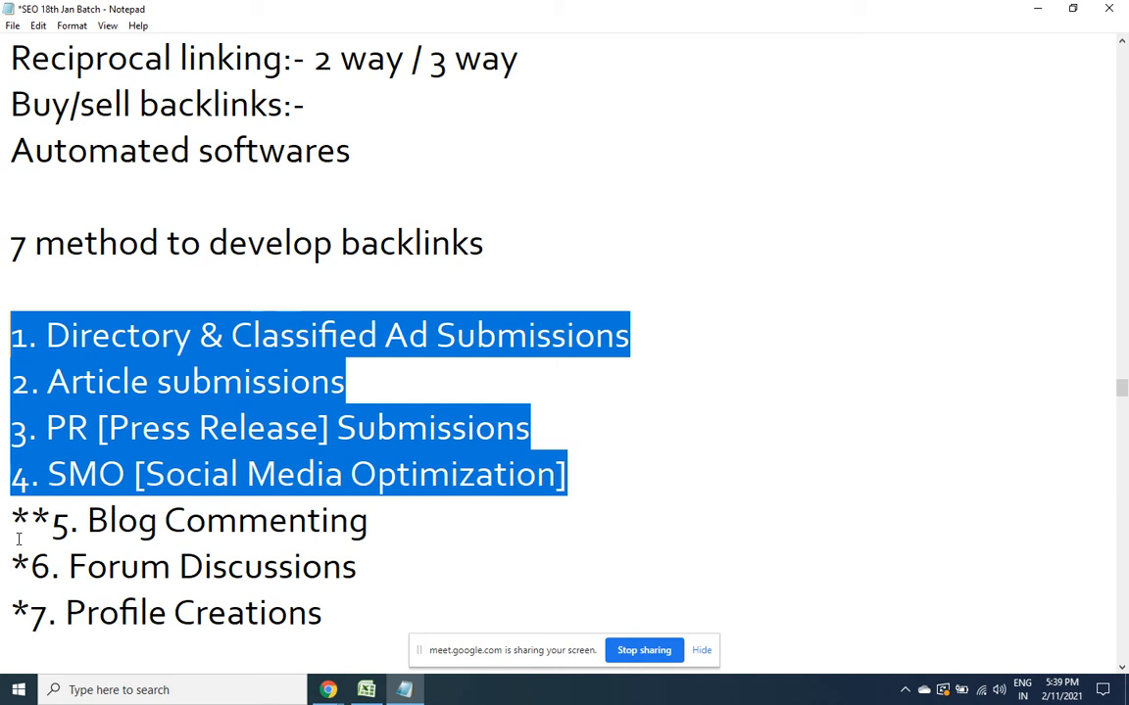
left_click_drag(11, 520, 400, 604)
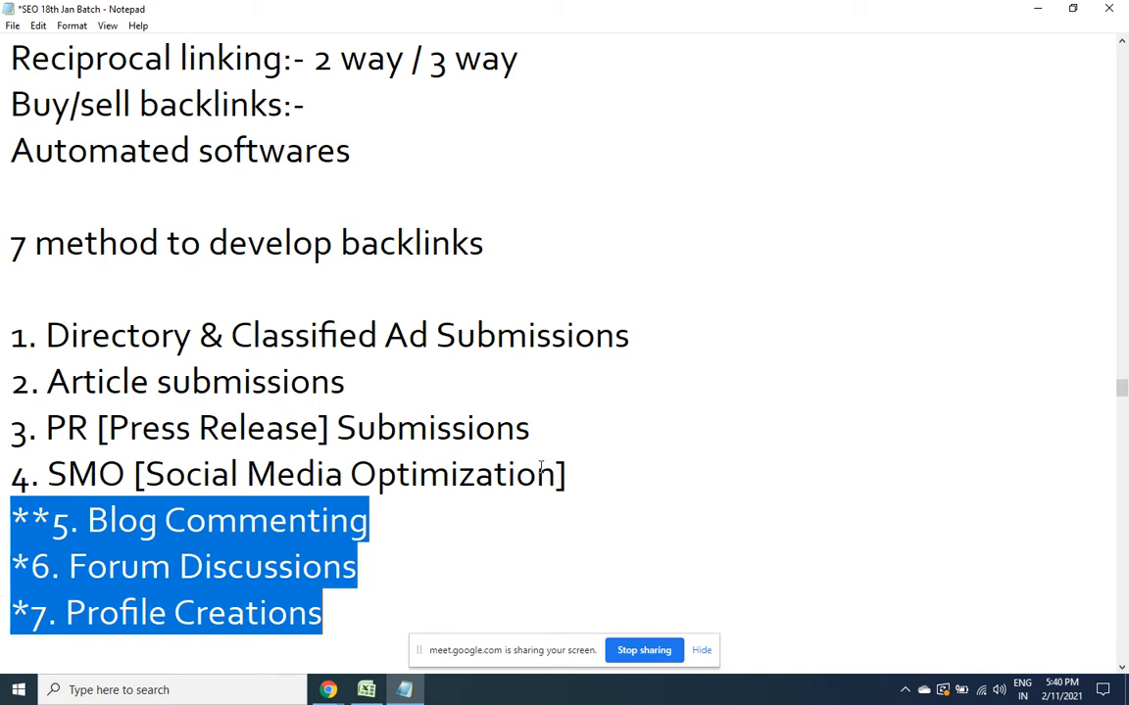
left_click_drag(572, 471, 3, 349)
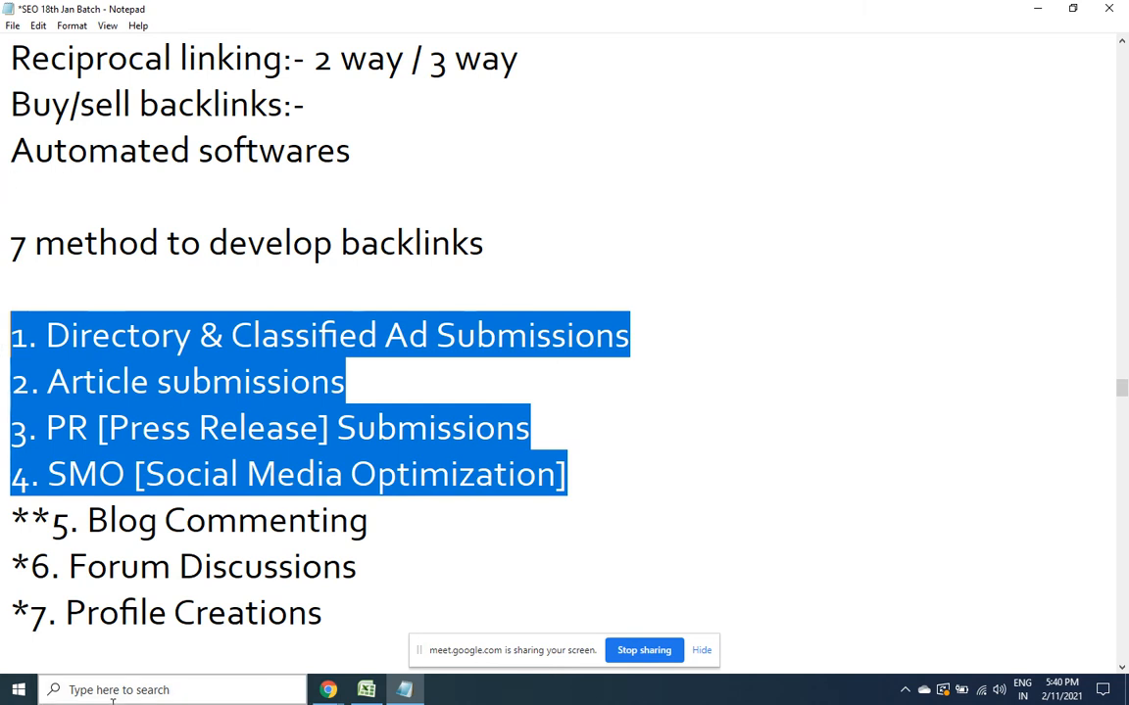
Minimize Notepad and the browser, then open the Directory Websites workbook from the SEO Notes folders
left_click(1037, 8)
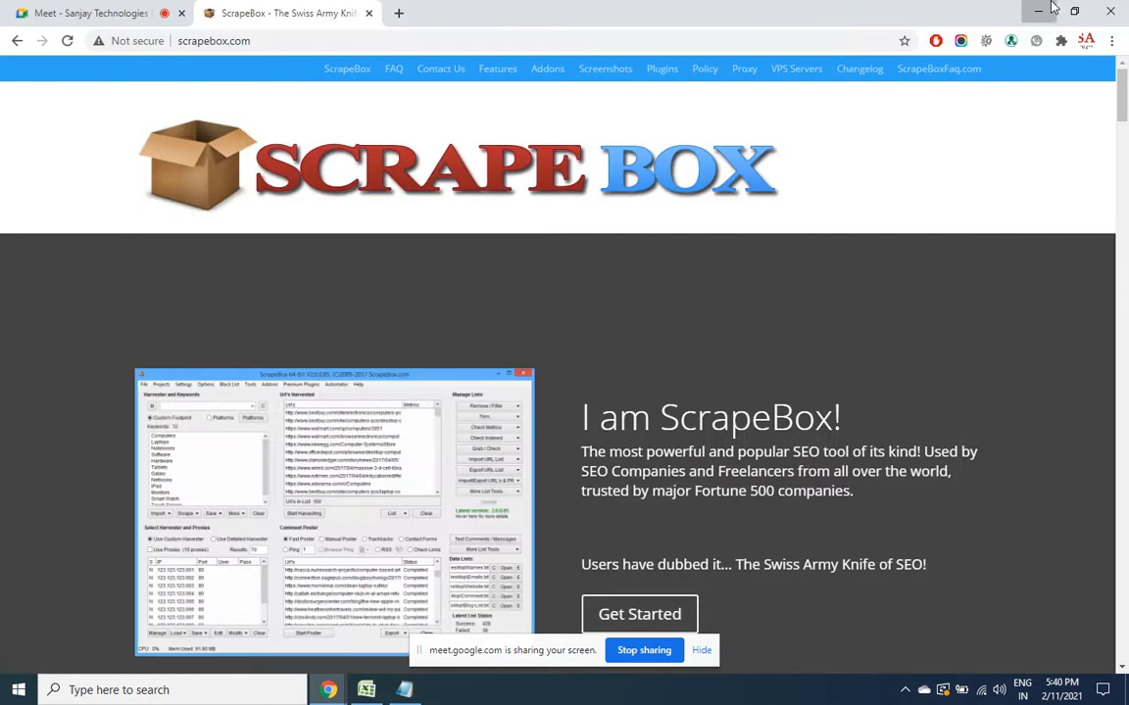
left_click(1044, 8)
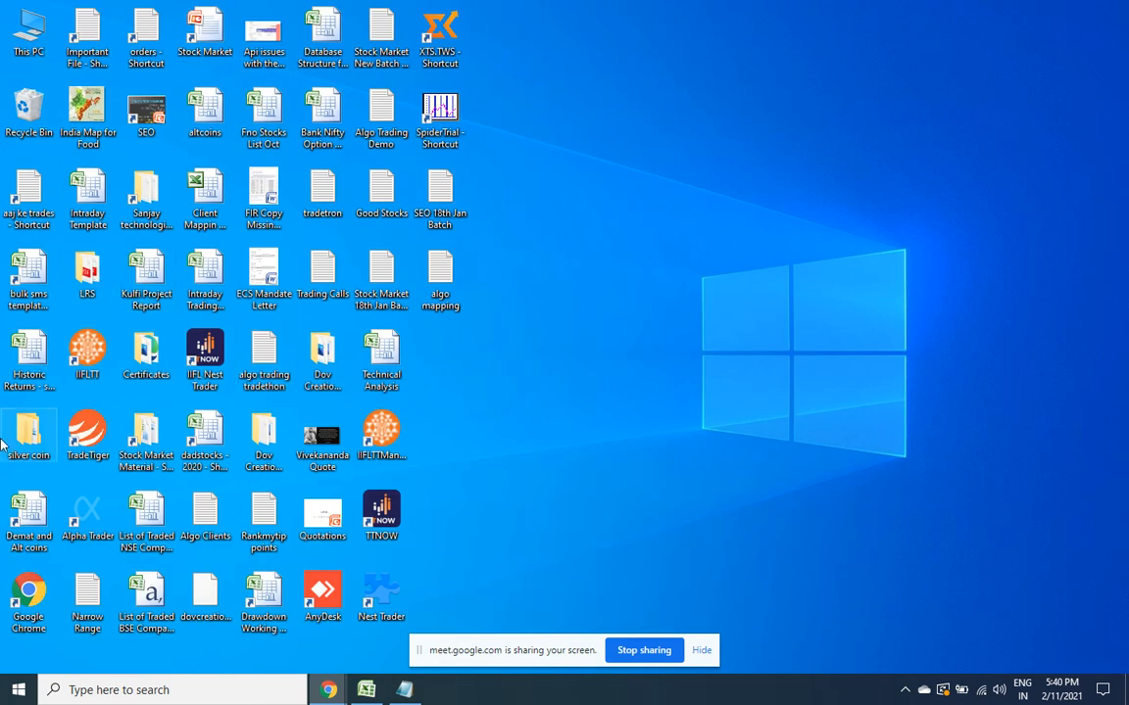
double_click(145, 211)
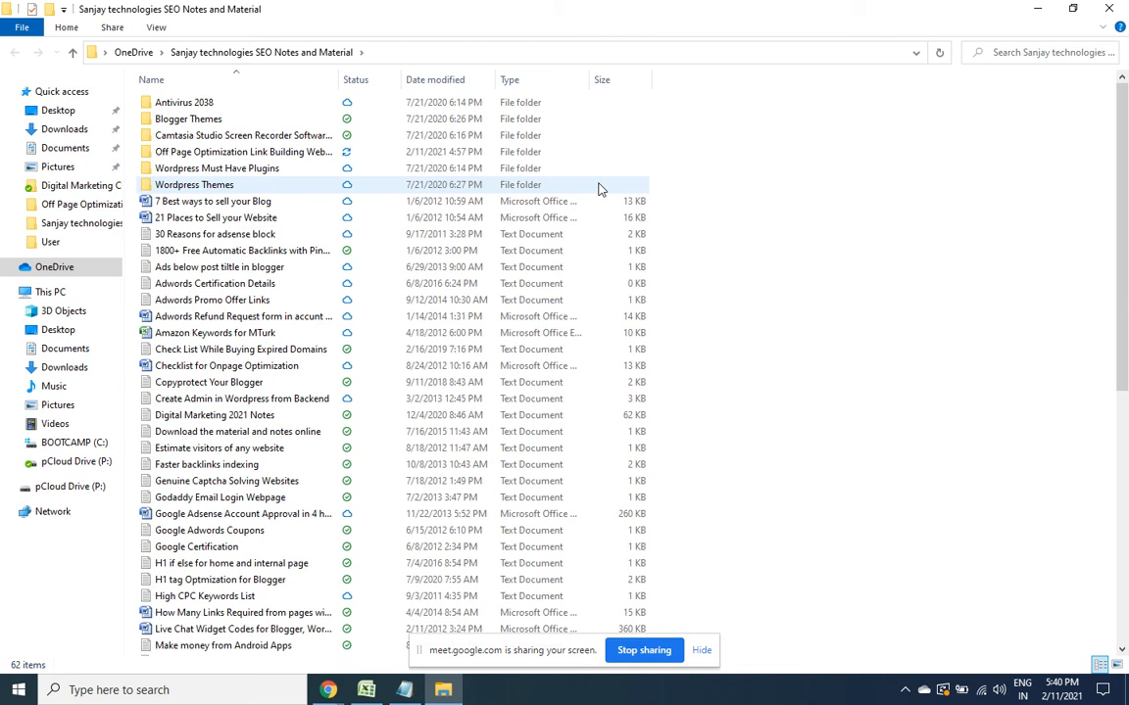
double_click(214, 154)
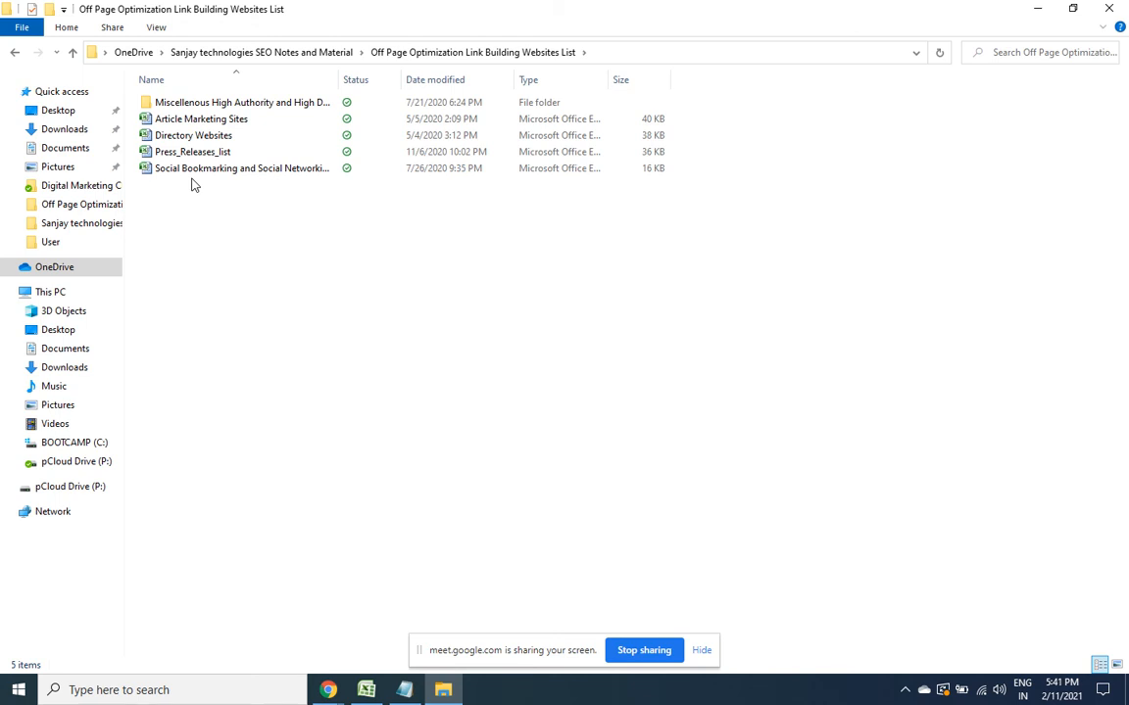
double_click(169, 135)
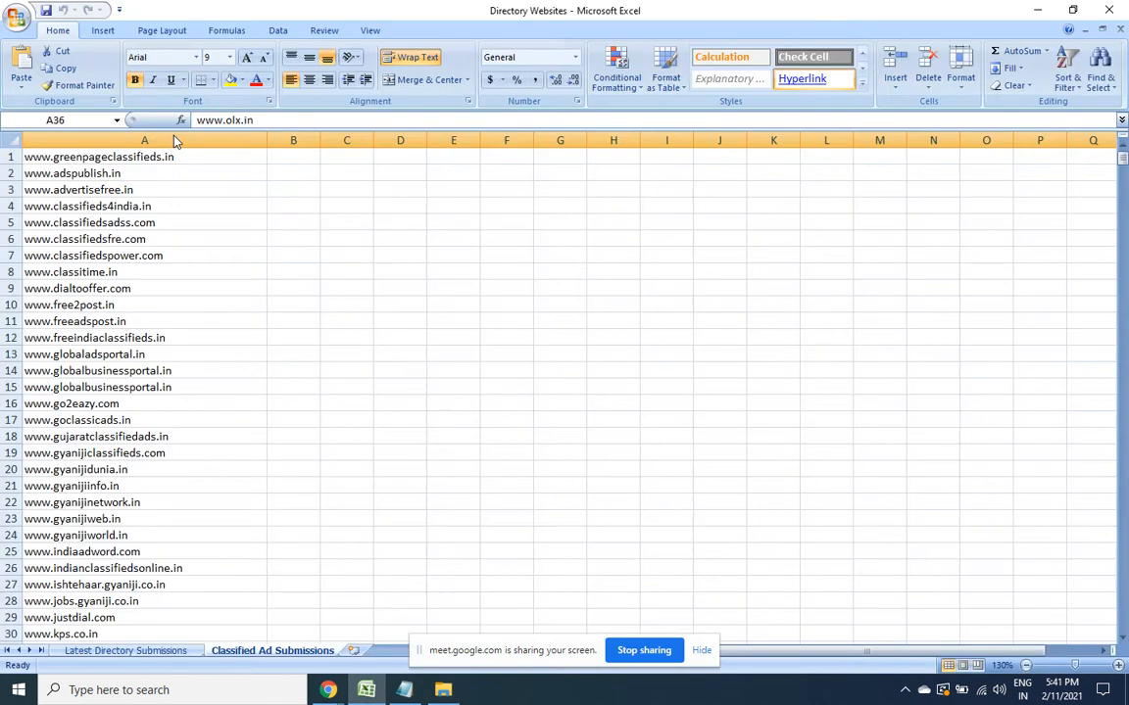
Show the Latest Directory Submissions sheet, minimize Excel and File Explorer, and return to Notepad
left_click(128, 653)
left_click(514, 409)
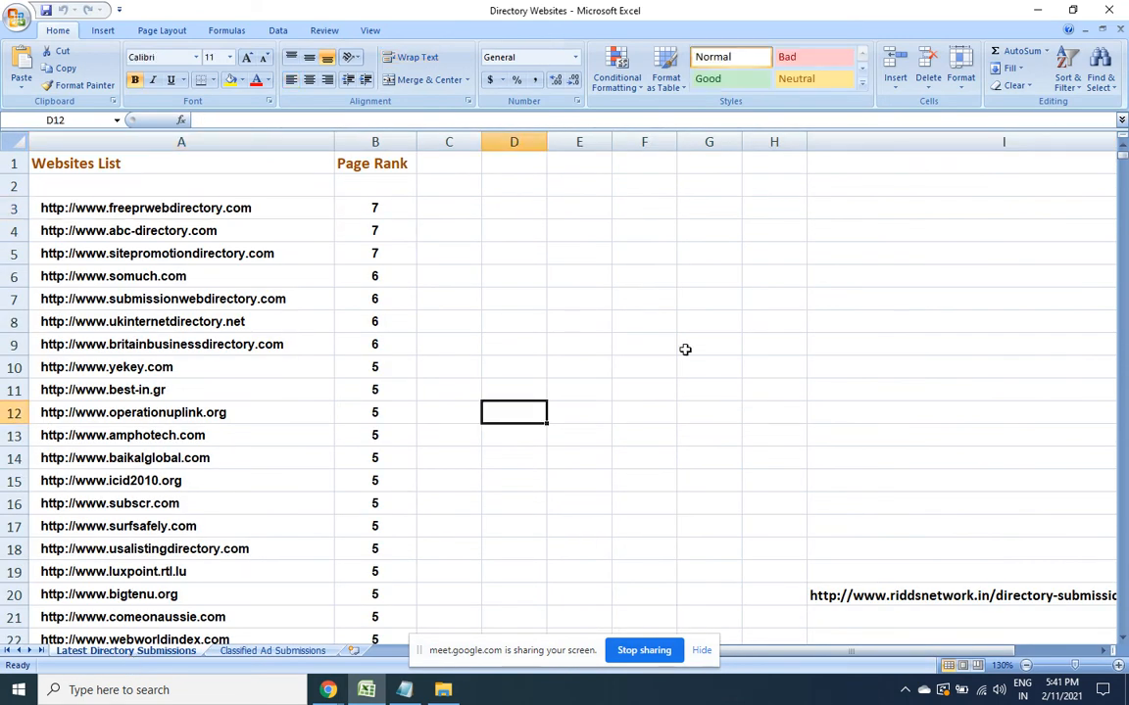
left_click(1040, 9)
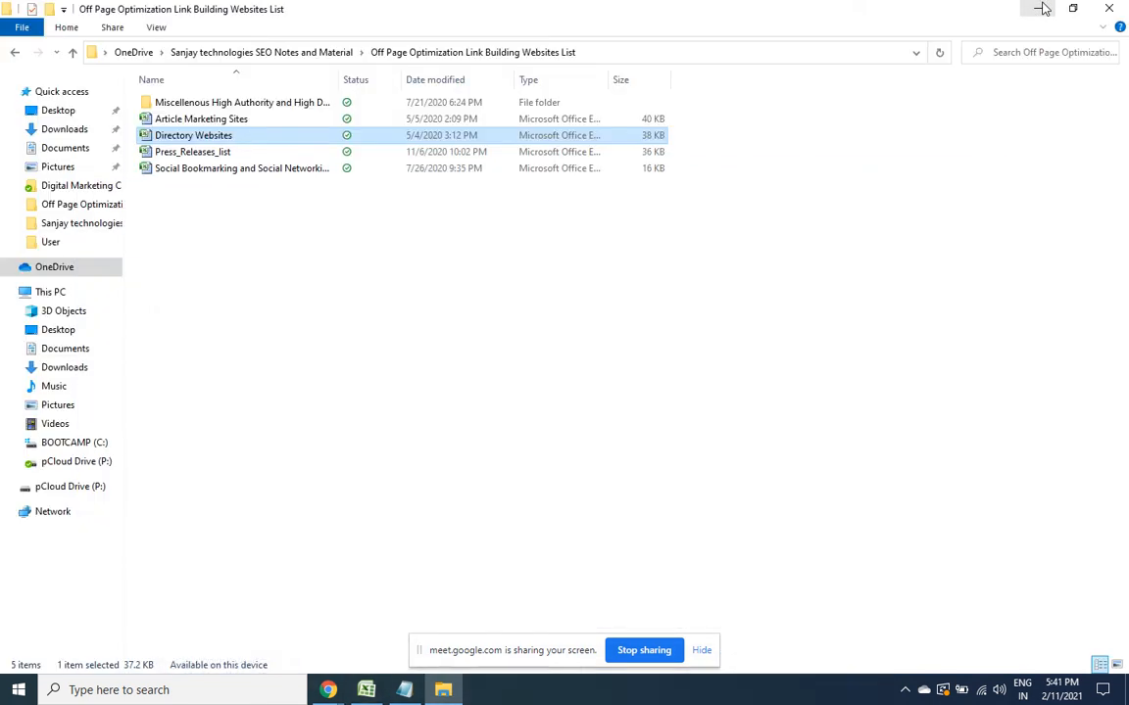
left_click(1038, 9)
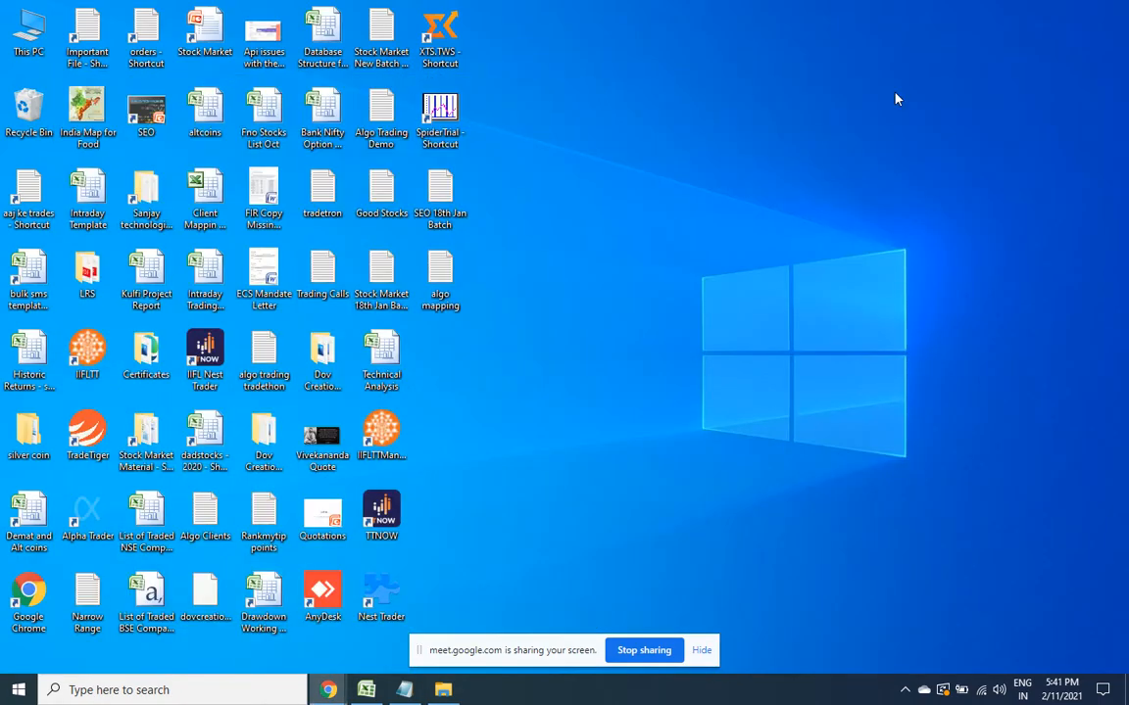
left_click(412, 693)
Place the cursor after Profile Creations in the notes, then return to the Excel workbook
left_click(333, 613)
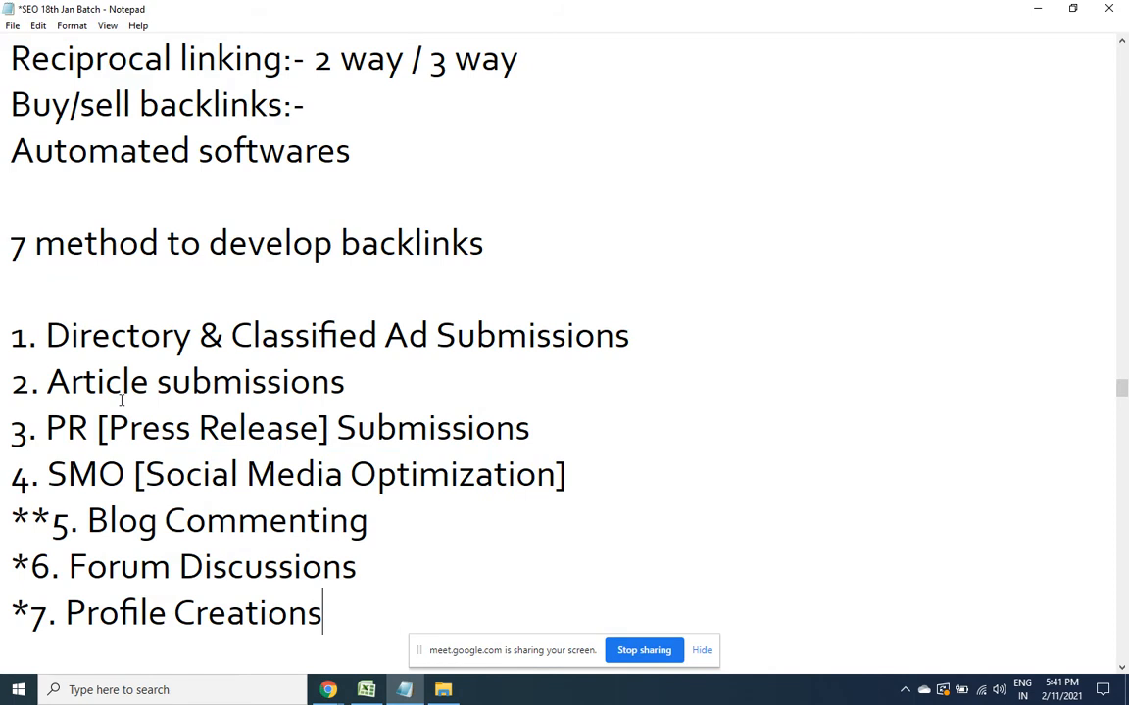
left_click_drag(1122, 667, 1121, 667)
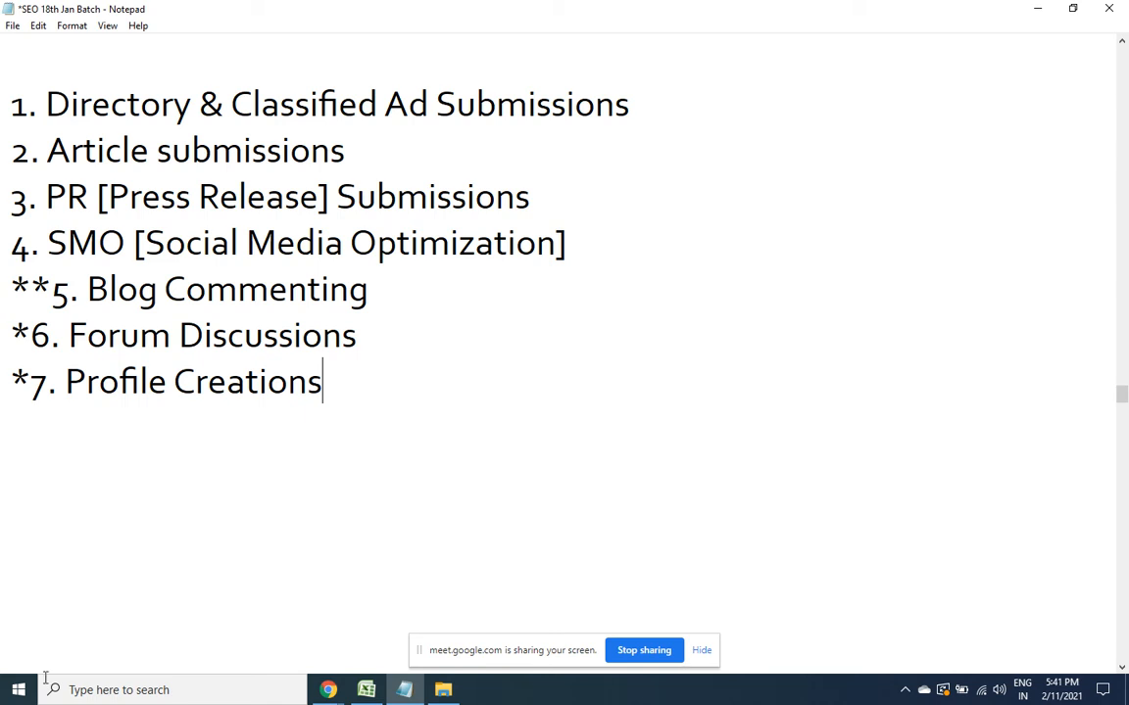
left_click(370, 691)
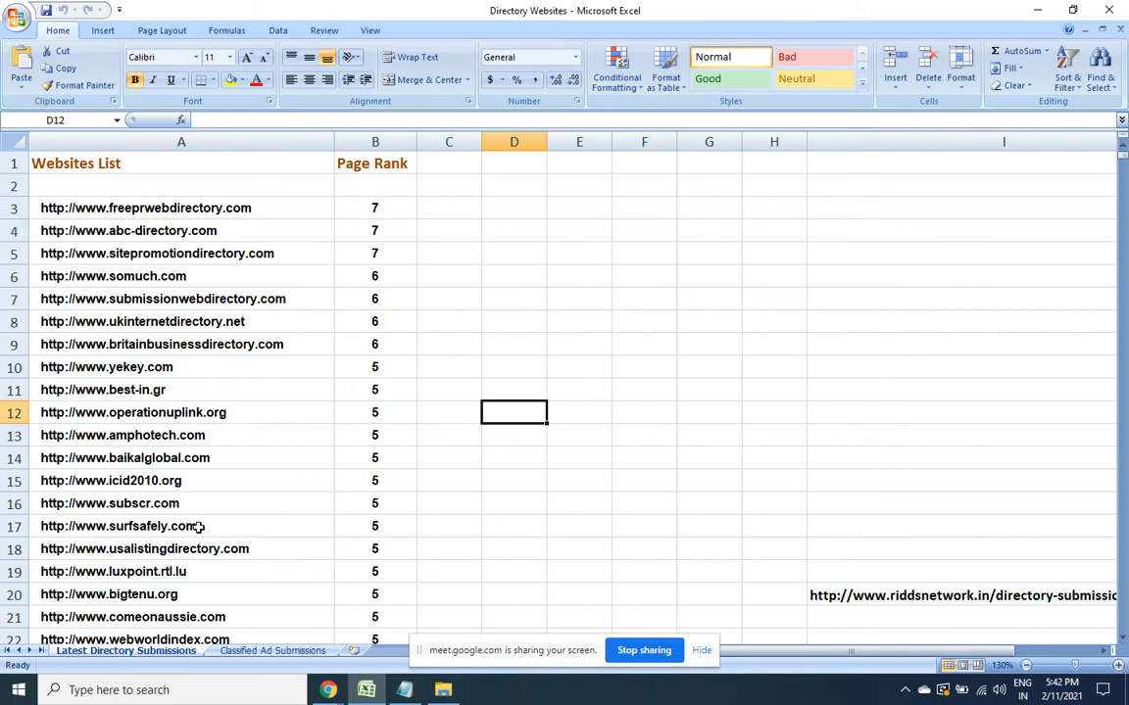
left_click(438, 253)
left_click(292, 254)
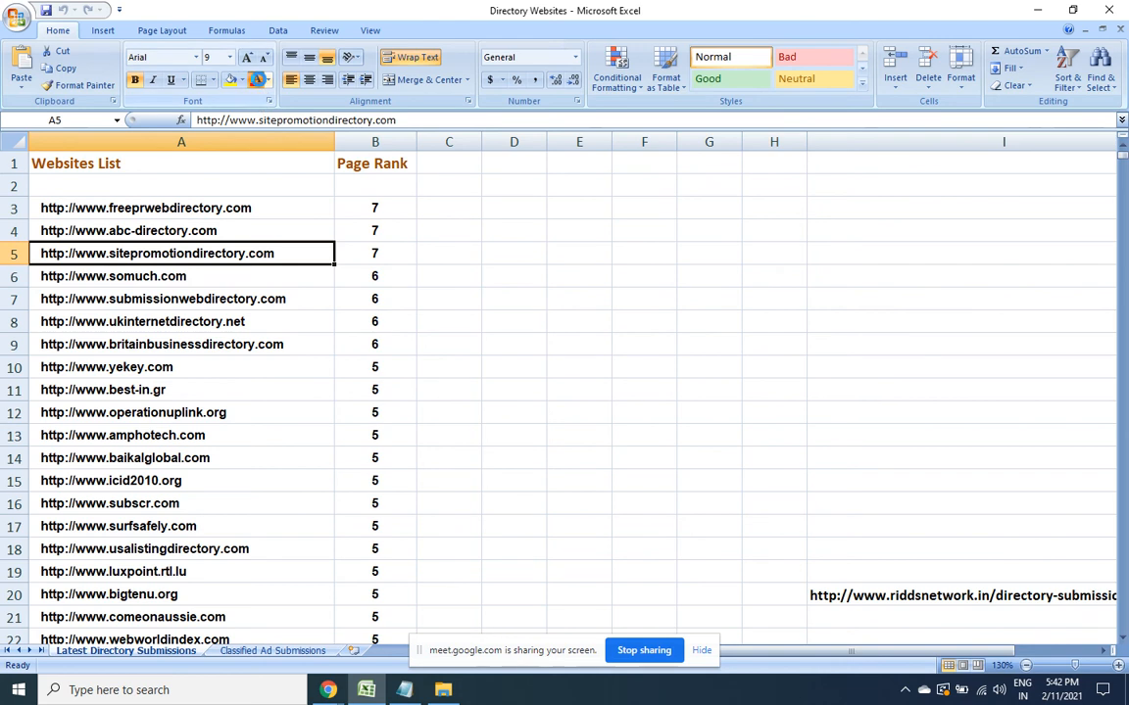
left_click(255, 79)
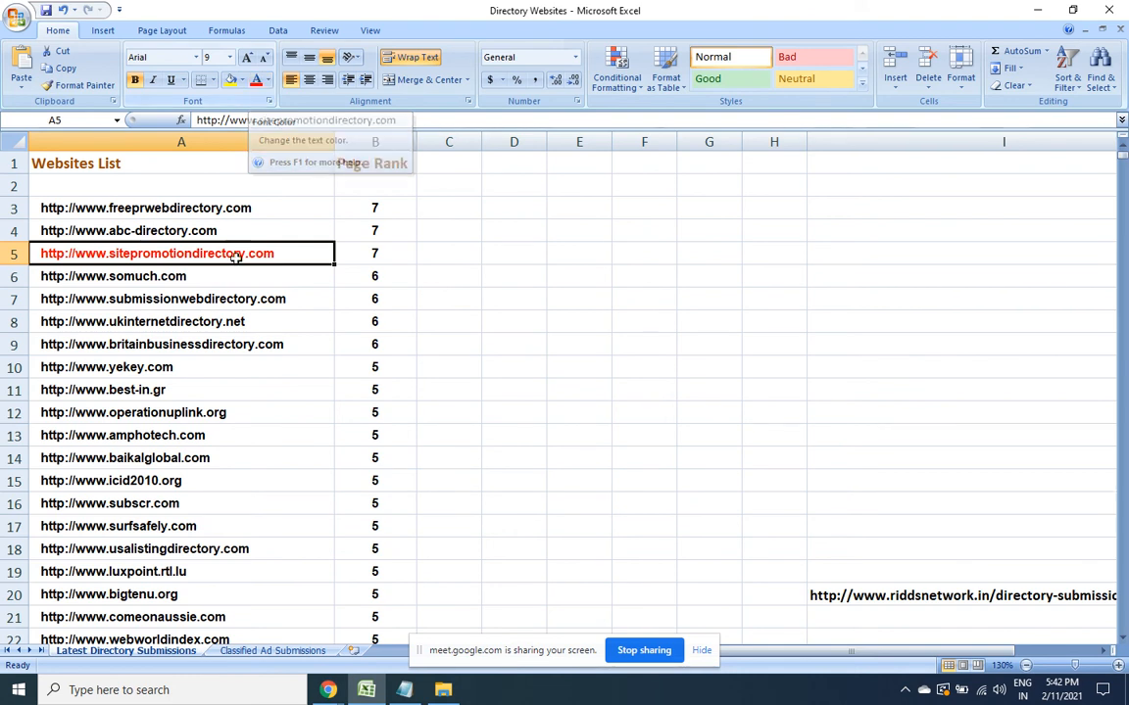
left_click(136, 80)
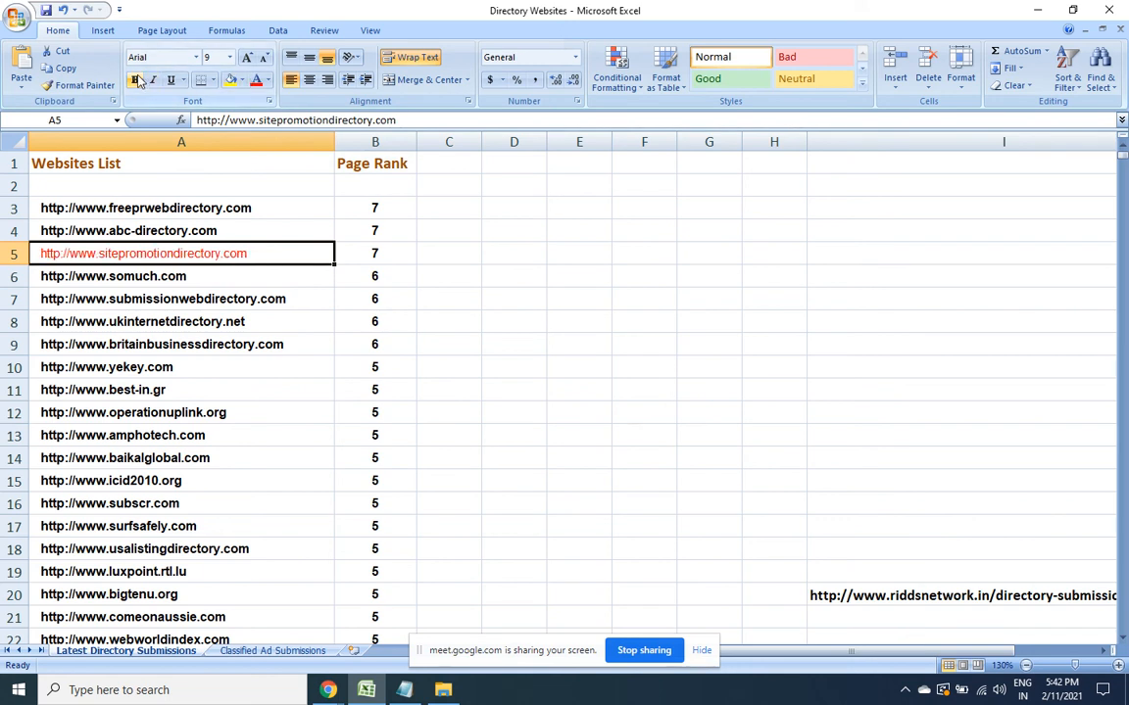
left_click(136, 79)
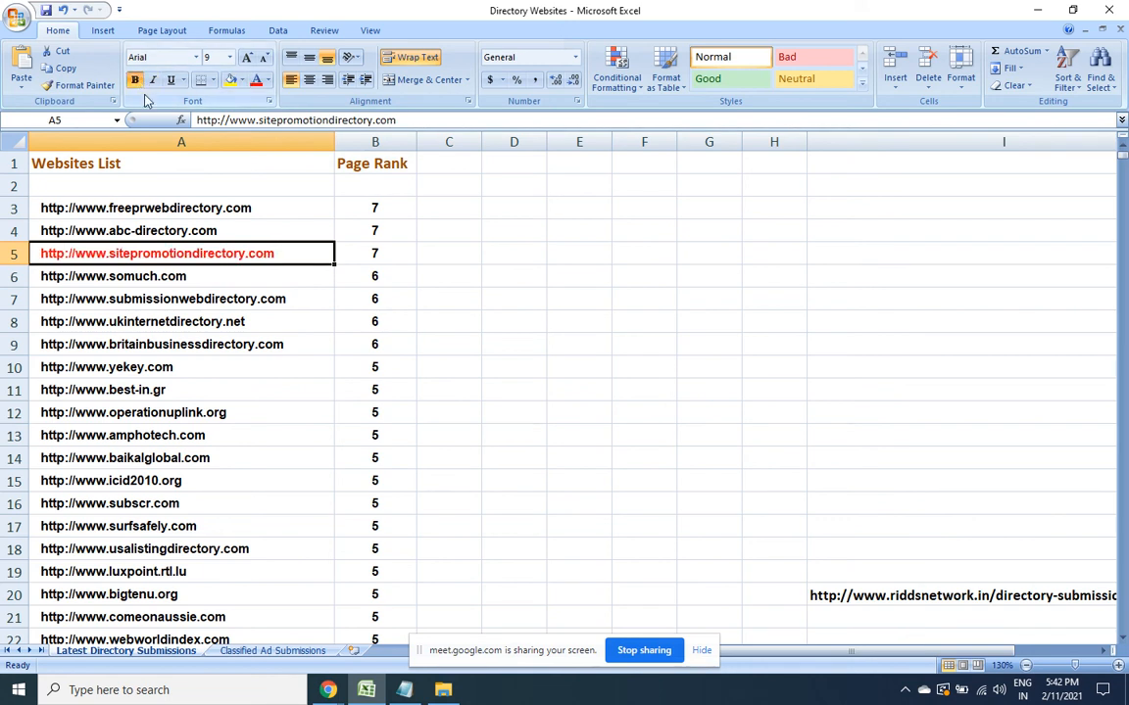
left_click(268, 85)
left_click(245, 95)
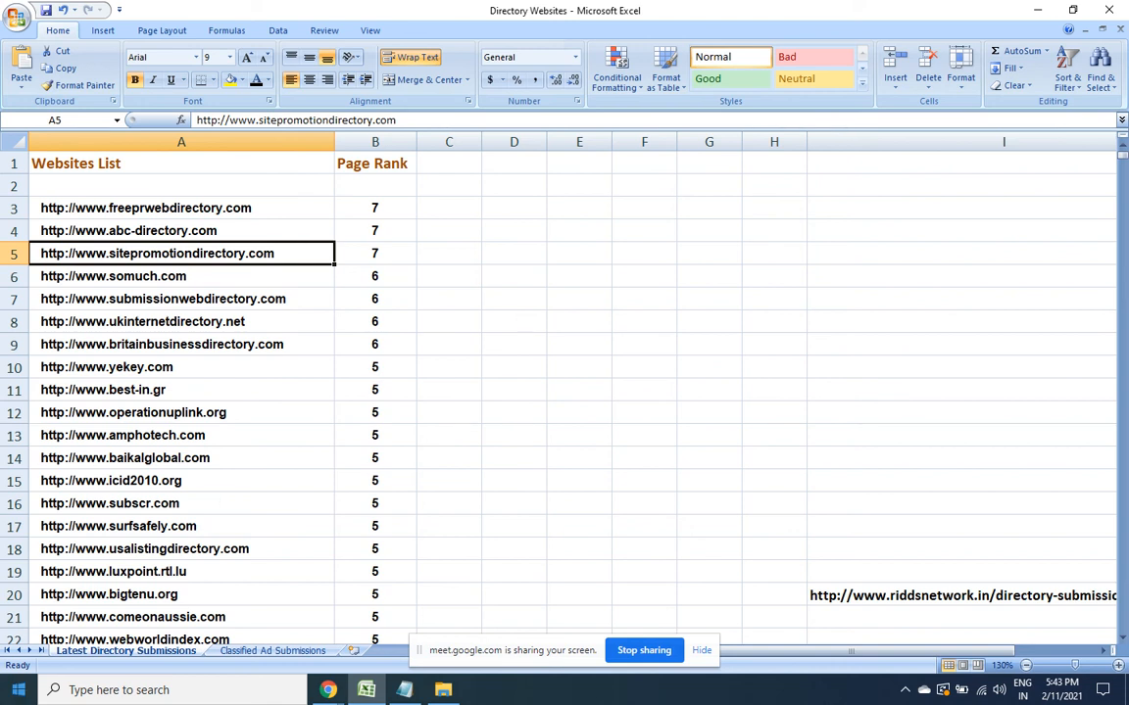
left_click(404, 690)
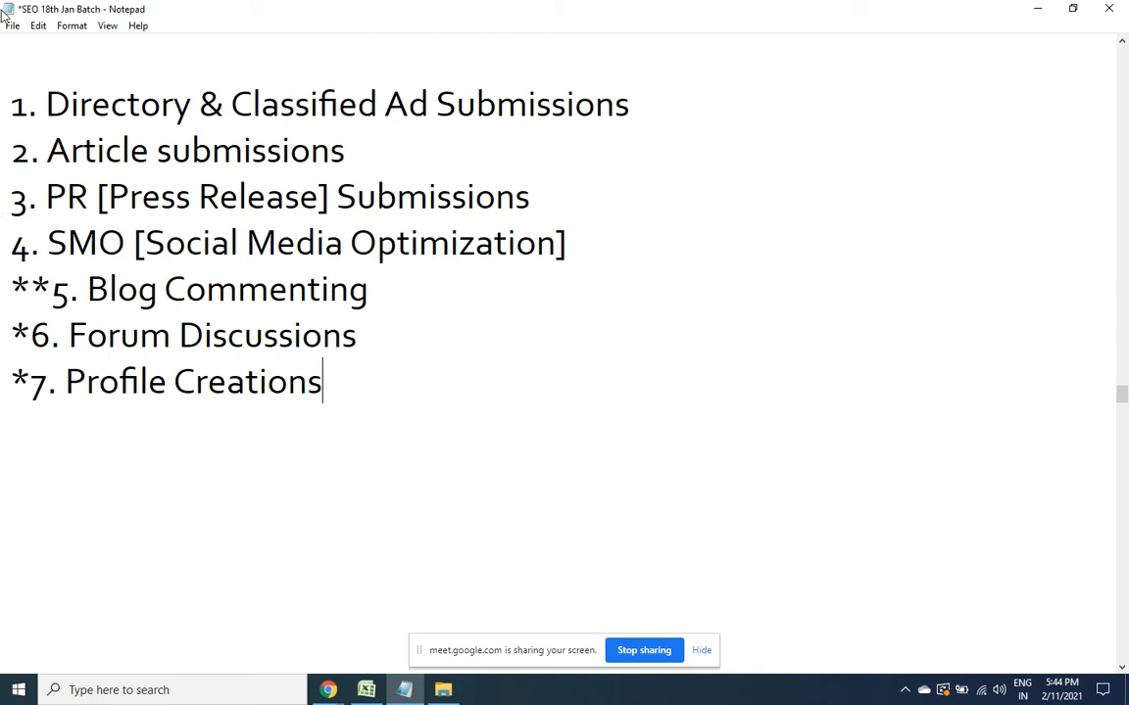
Highlight the Directory & Classified Ad Submissions line, then switch back to Excel
left_click(14, 103)
left_click_drag(14, 103, 723, 111)
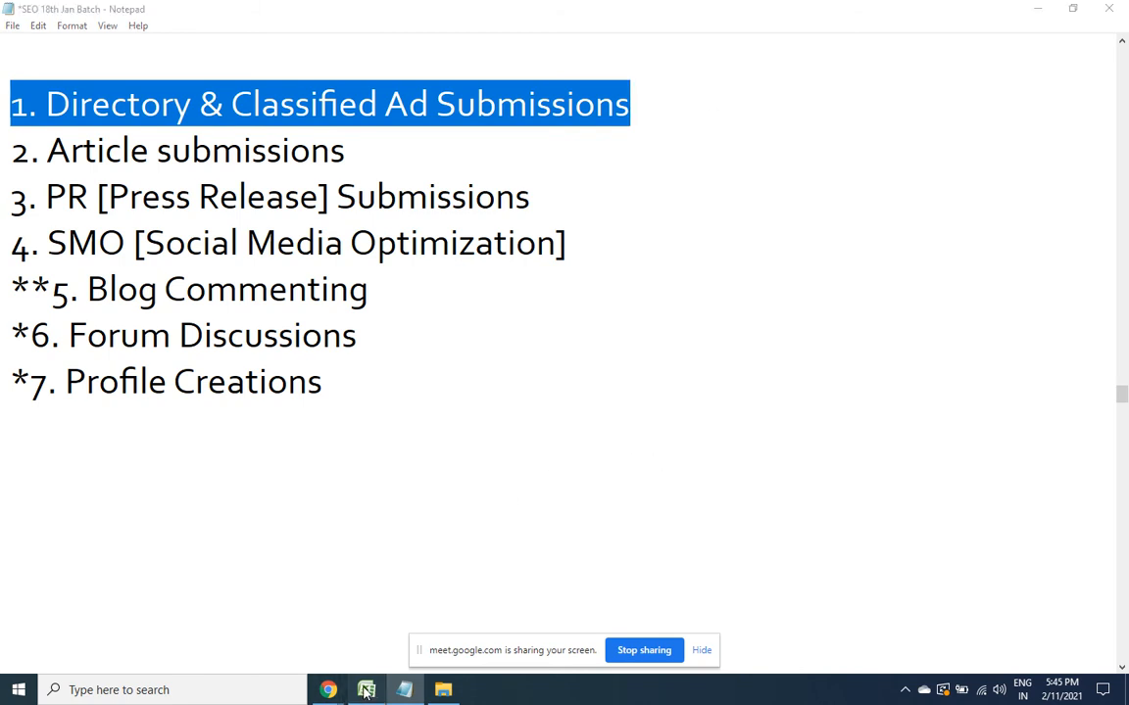
key("alt+Tab")
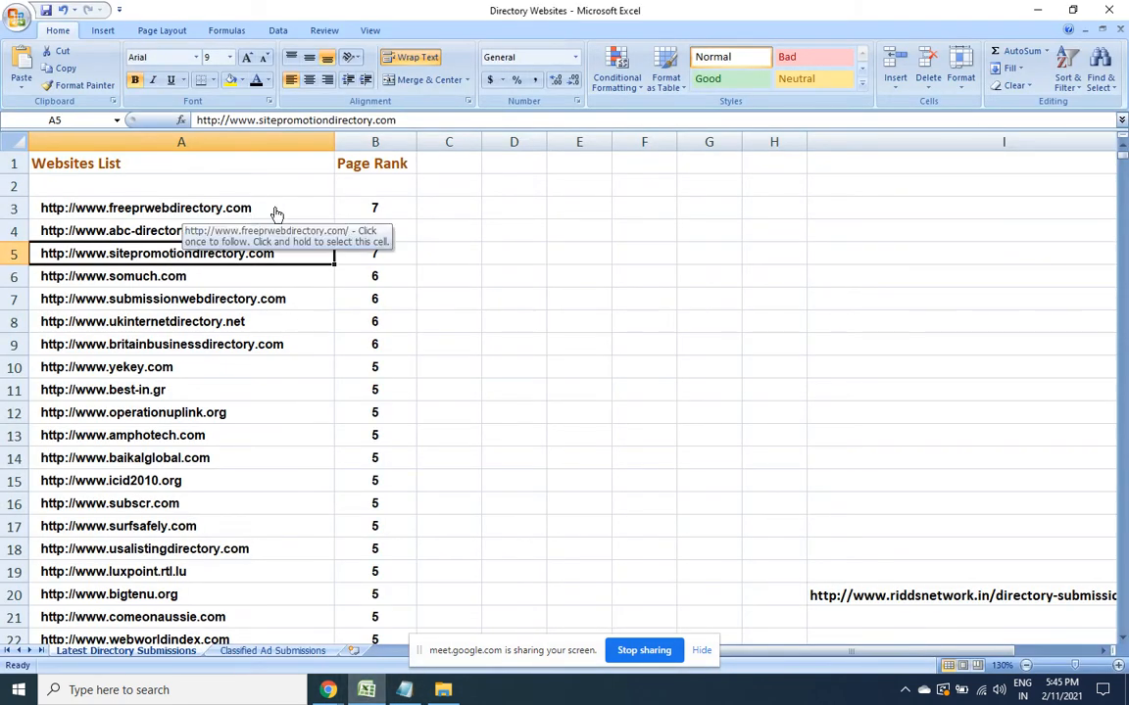
Copy the first directory URL from cell A3 and switch to Chrome
left_click(345, 208)
key("Left")
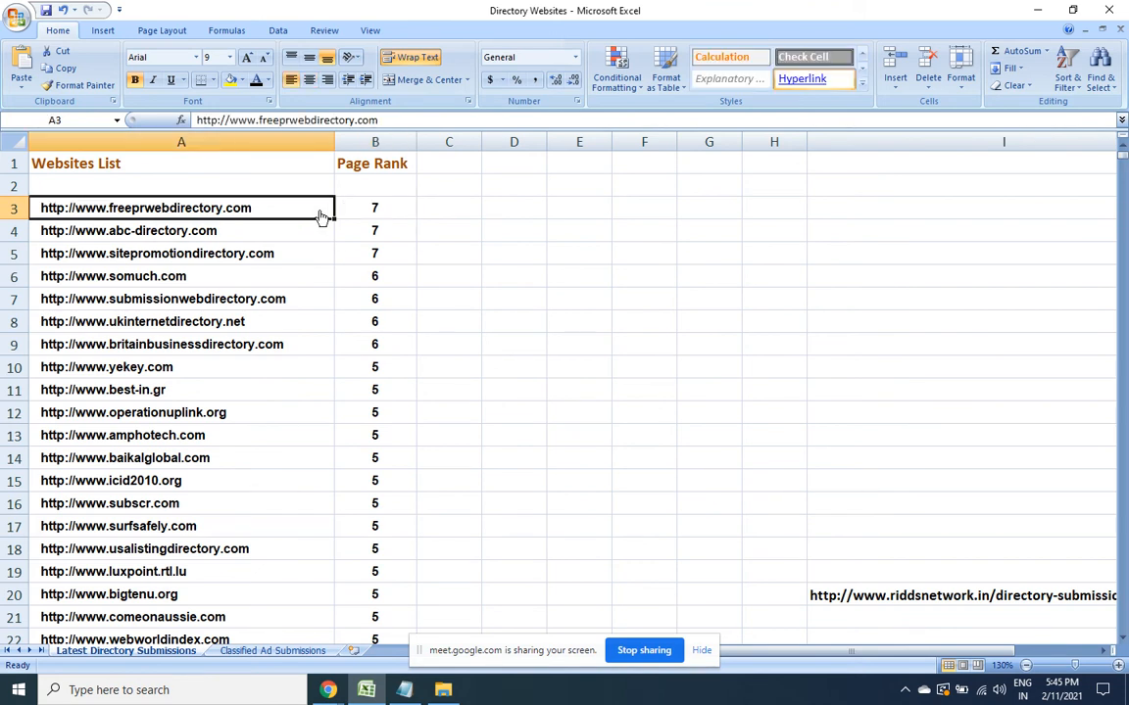
right_click(320, 213)
left_click(347, 237)
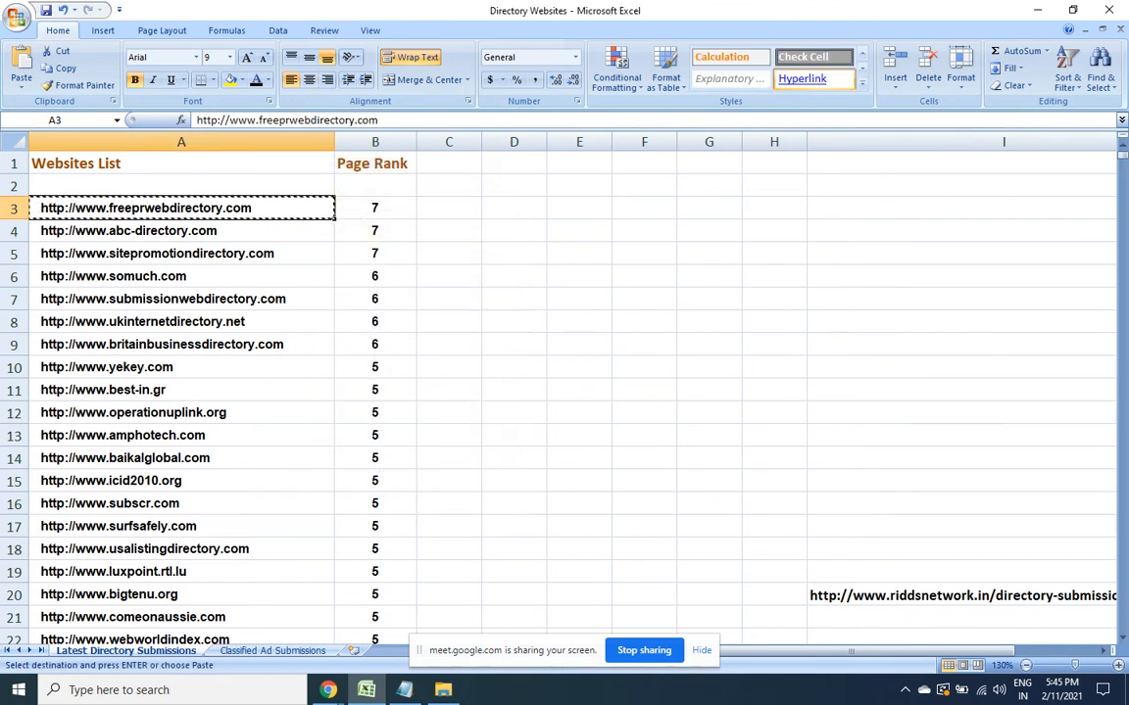
left_click(329, 690)
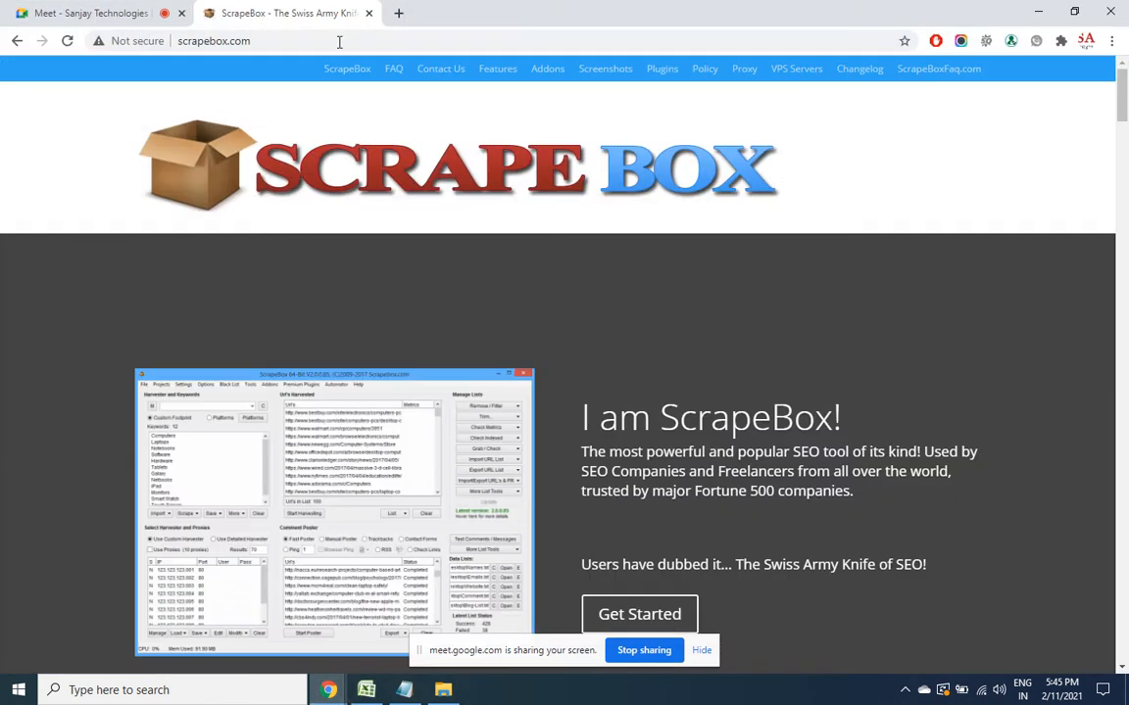
Load the copied Free PR Web Directory address and browse to Arts & Humanities › News and Media
left_click(332, 40)
key("ctrl+v")
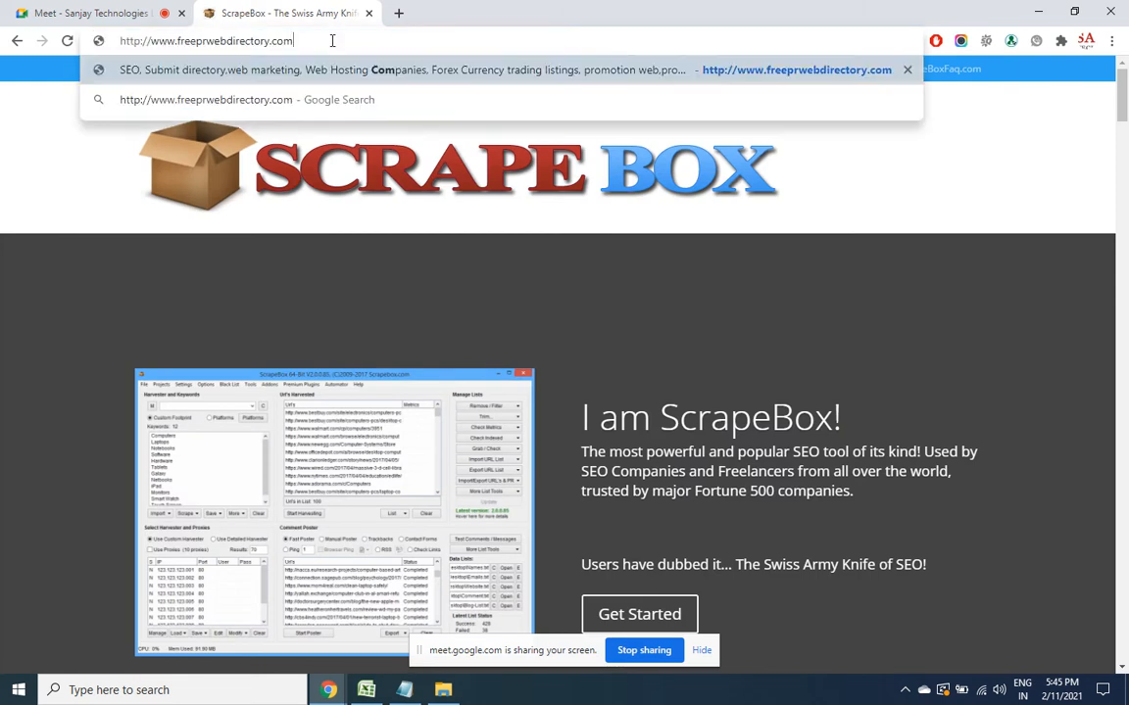
key("Return")
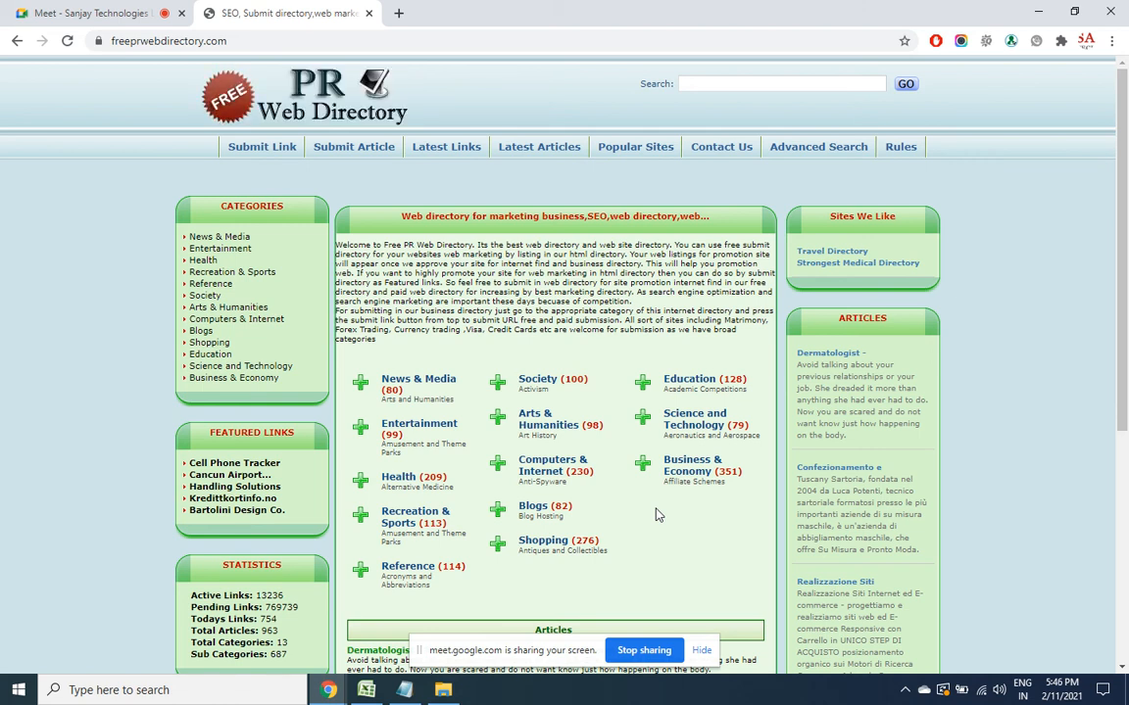
left_click(547, 424)
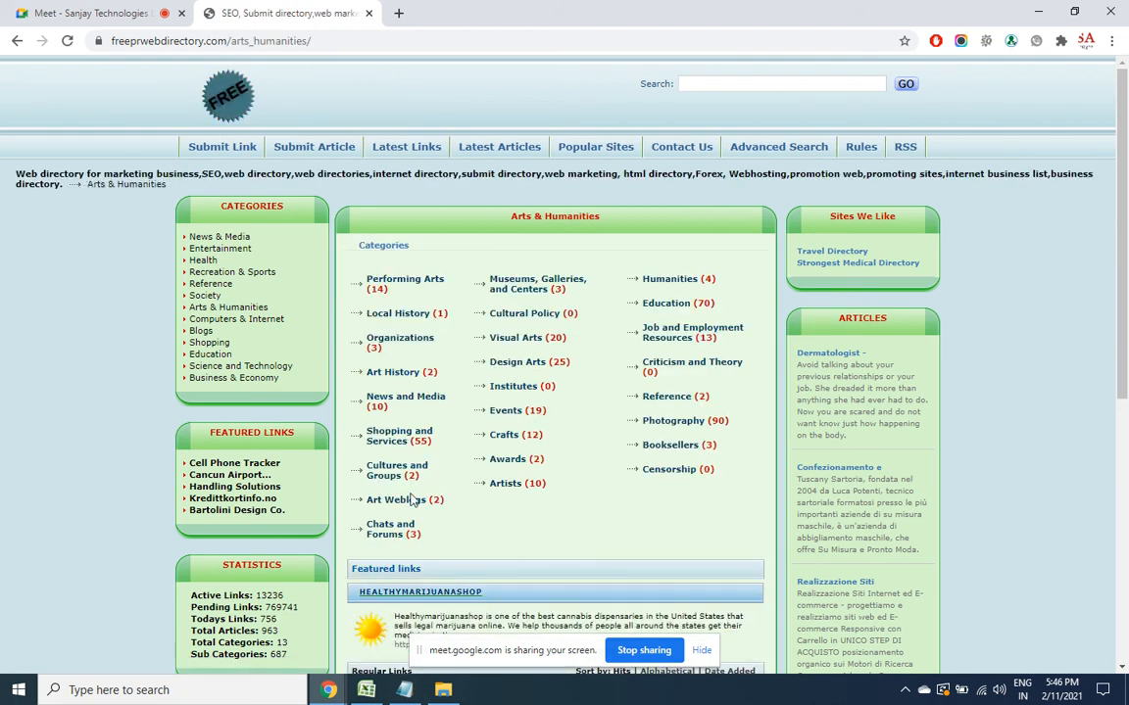
left_click(392, 402)
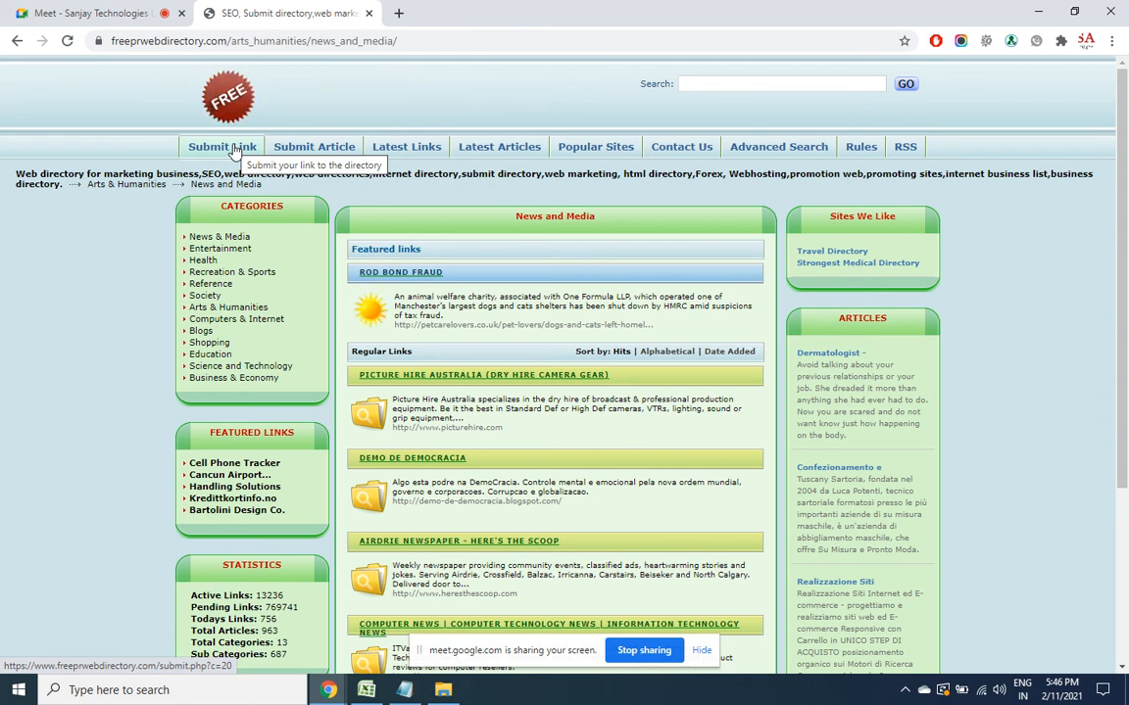
Below item 7, add a 'Directory Submissions' heading with a dashed underline
key("alt+Tab")
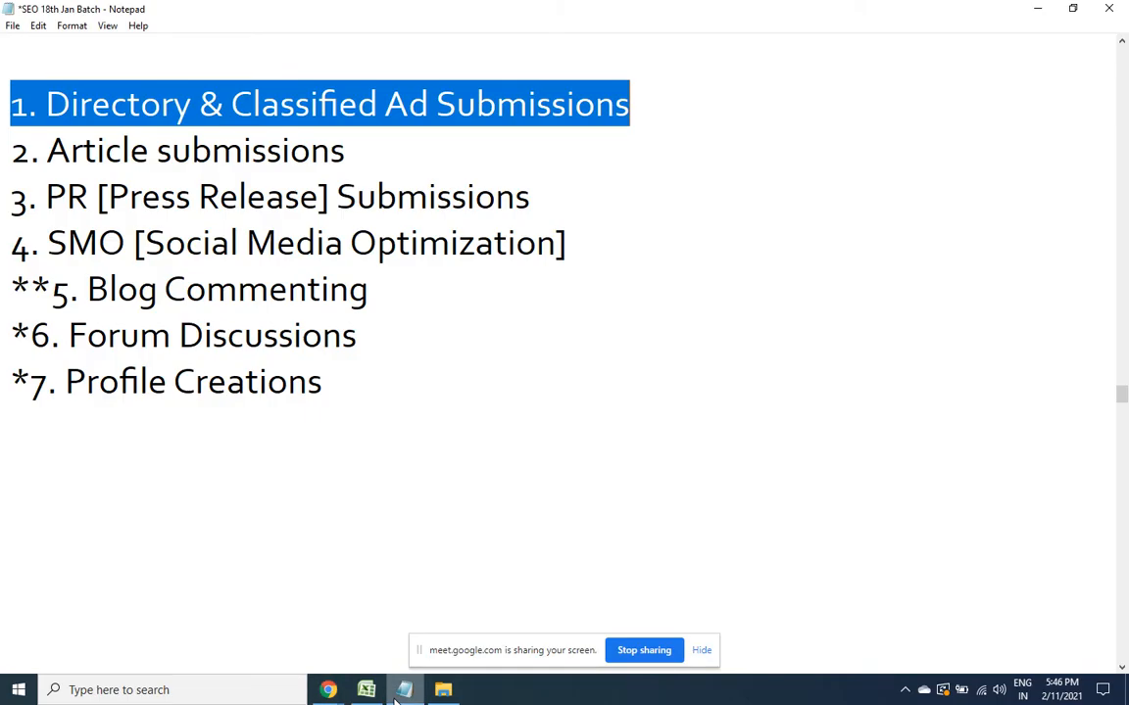
left_click(339, 373)
key("Return")
key("Return")
type("Driec")
key("BackSpace")
key("BackSpace")
key("BackSpace")
key("BackSpace")
type("irectory SUb")
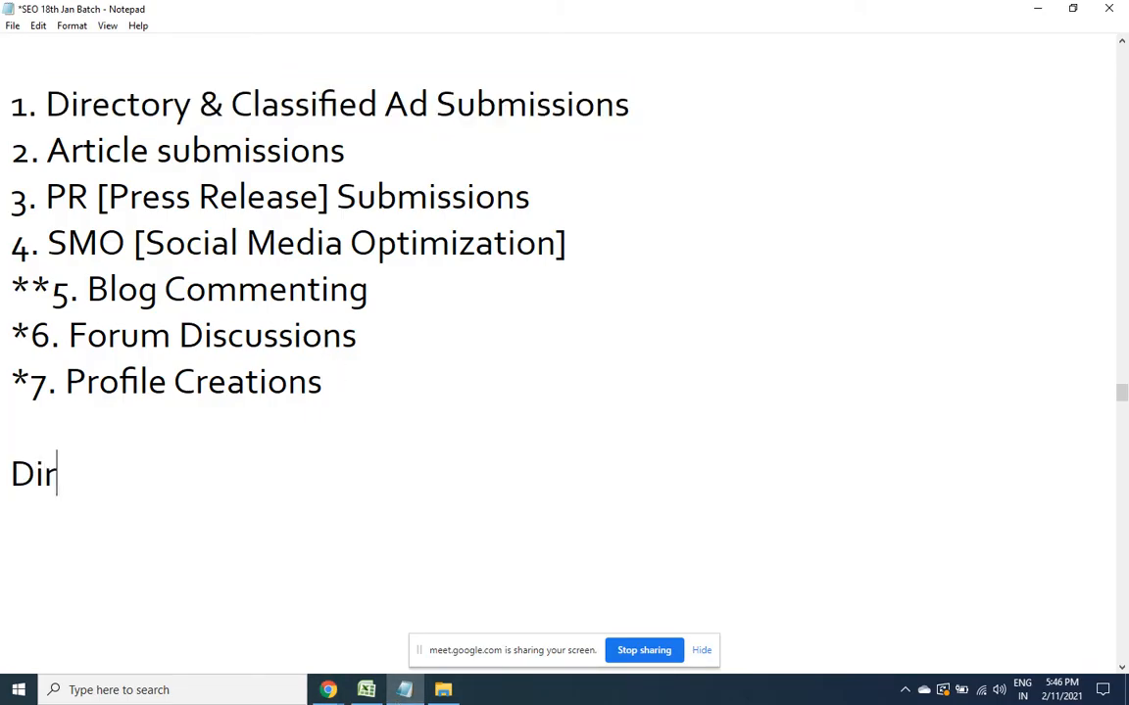
key("BackSpace")
key("BackSpace")
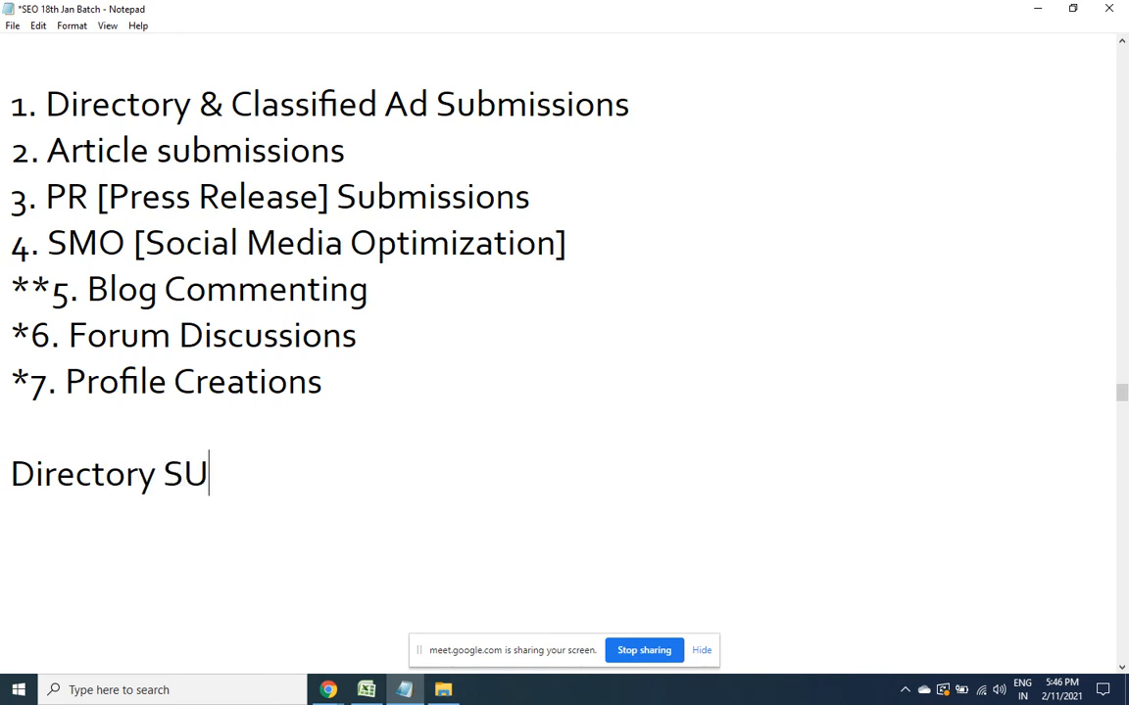
type("UBMI")
key("BackSpace")
key("BackSpace")
key("BackSpace")
key("BackSpace")
key("BackSpace")
type("Submissions")
key("Return")
type("------------------------------")
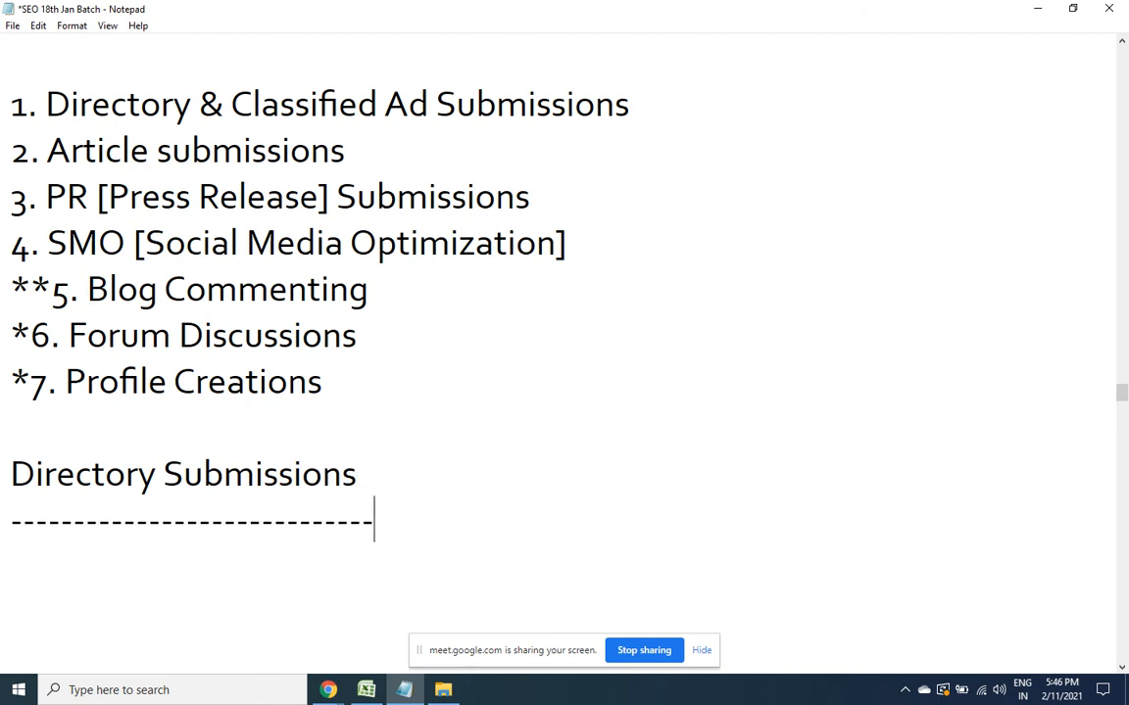
Write the steps: category ---> sub-category ---> add listing, then keyword title, two-line description, submit
key("Return")
type("Select ")
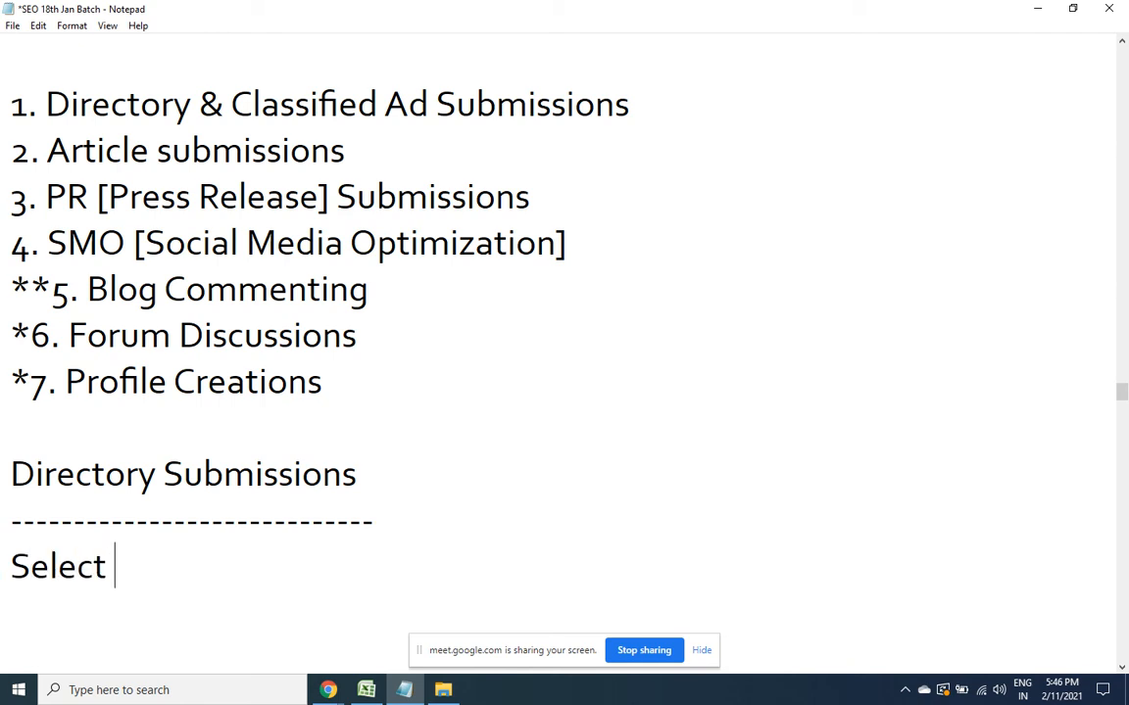
type("the most appror")
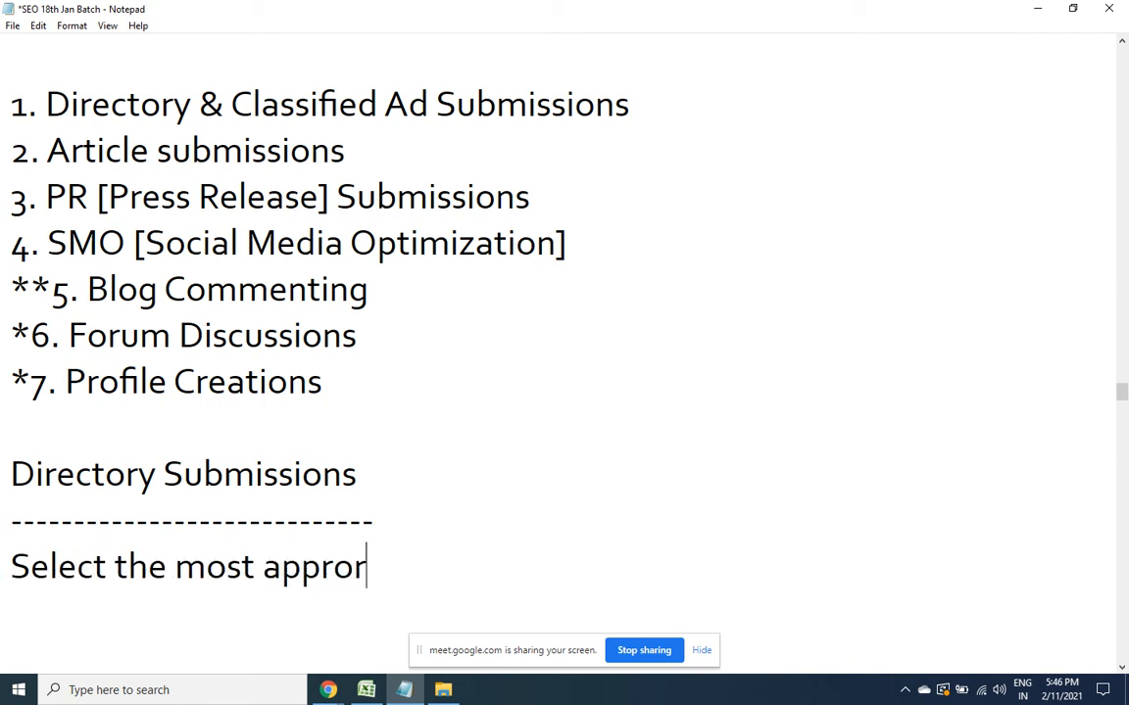
type("iate cateo")
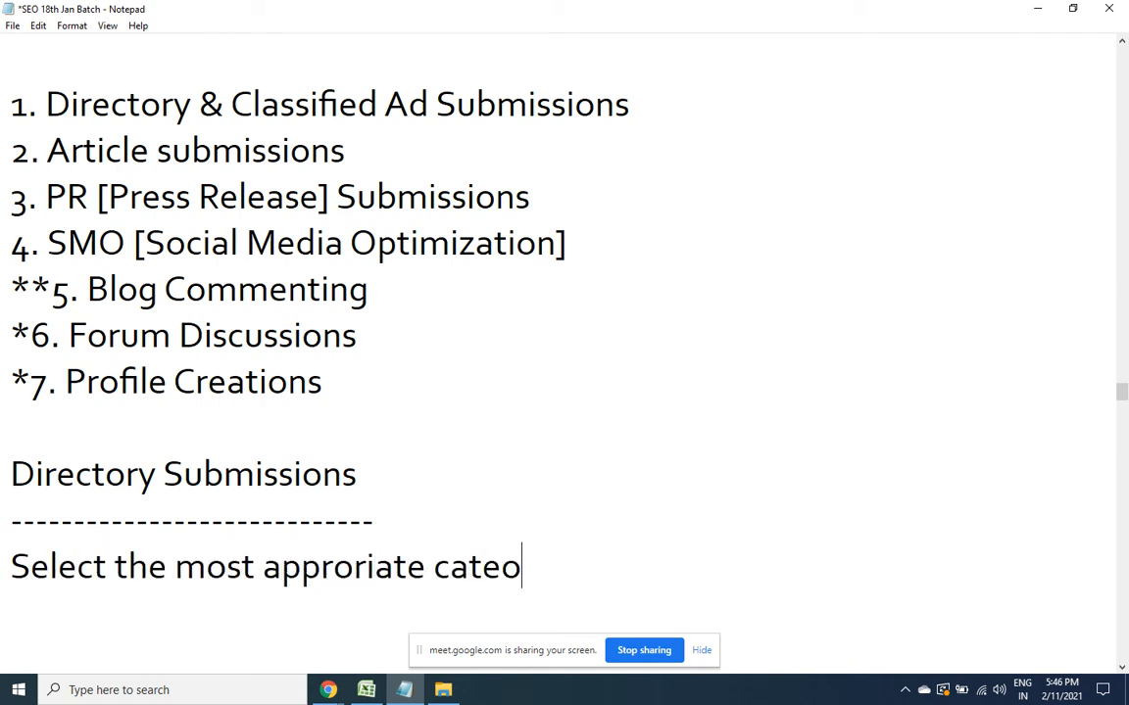
key("BackSpace")
type("gory ")
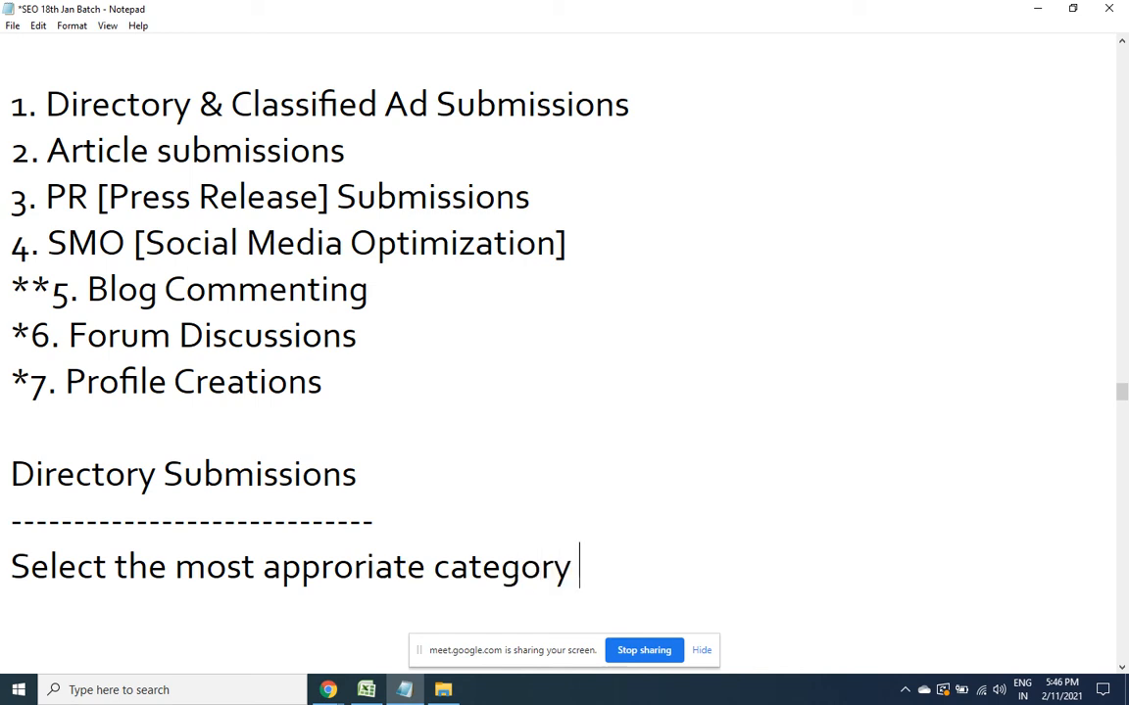
type("---> sub ")
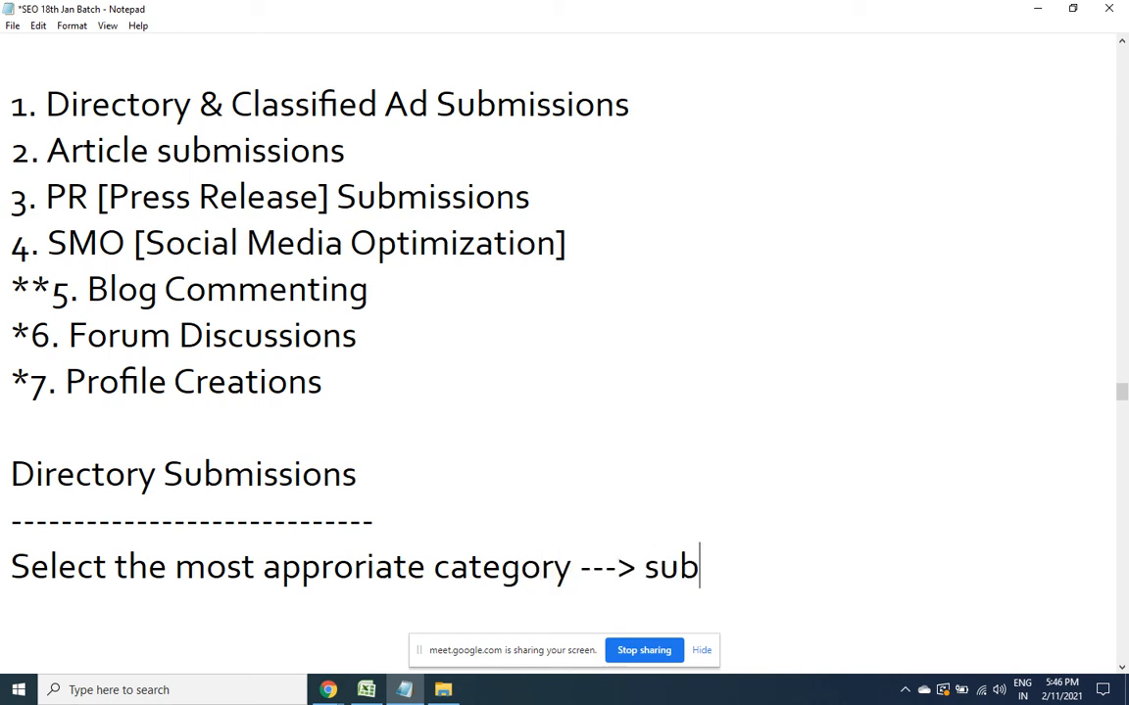
type("-cat")
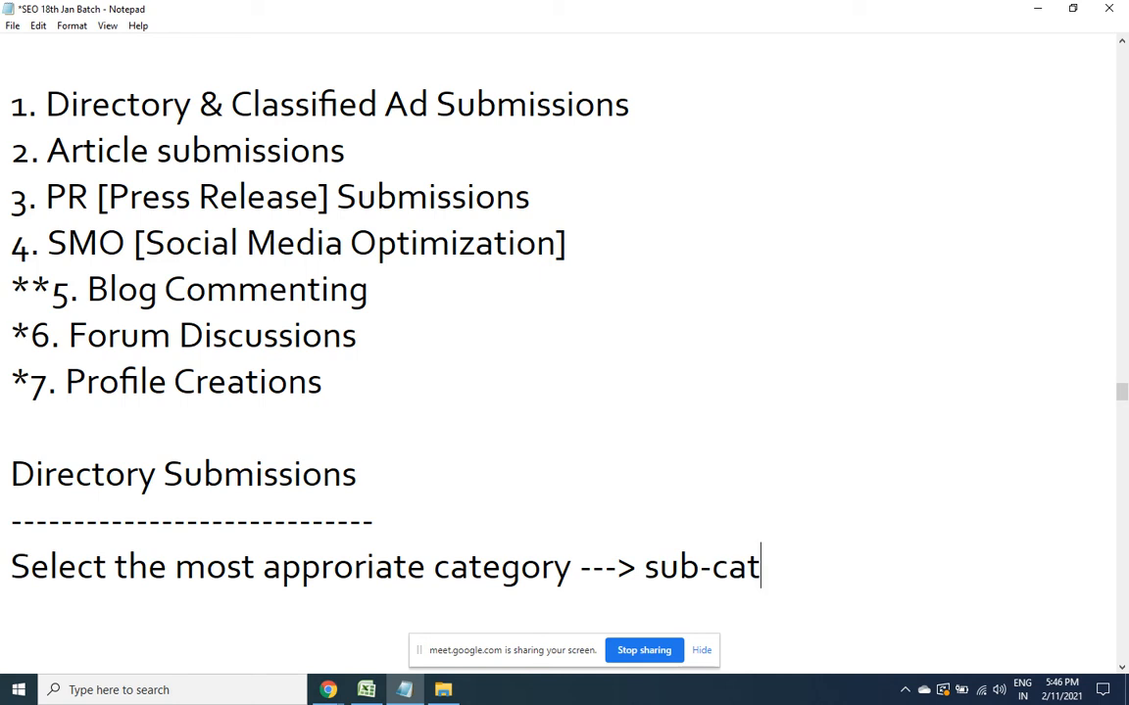
type("eogry ---> add listing")
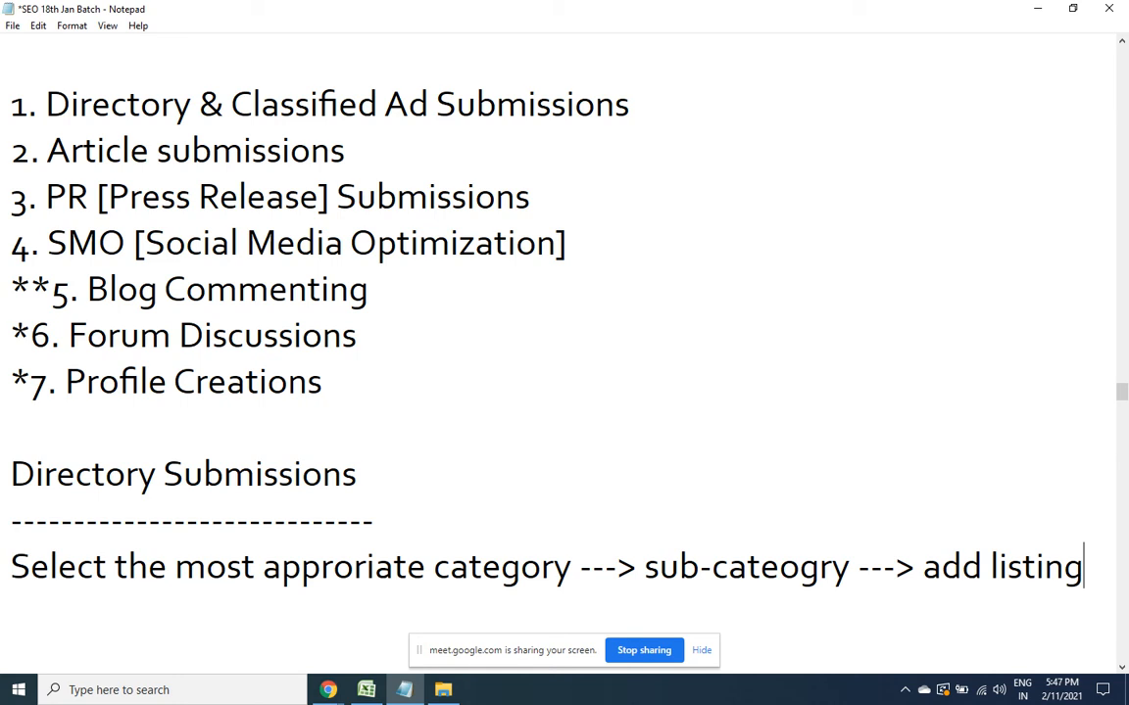
key("Return")
type("fill ")
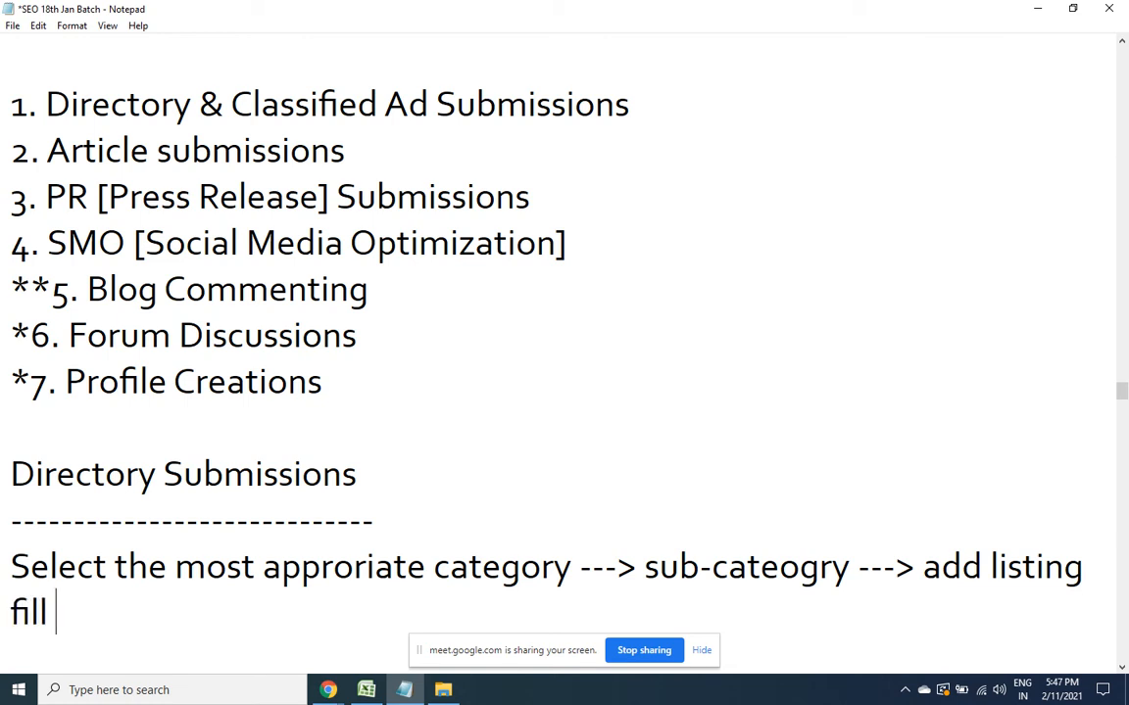
type("the")
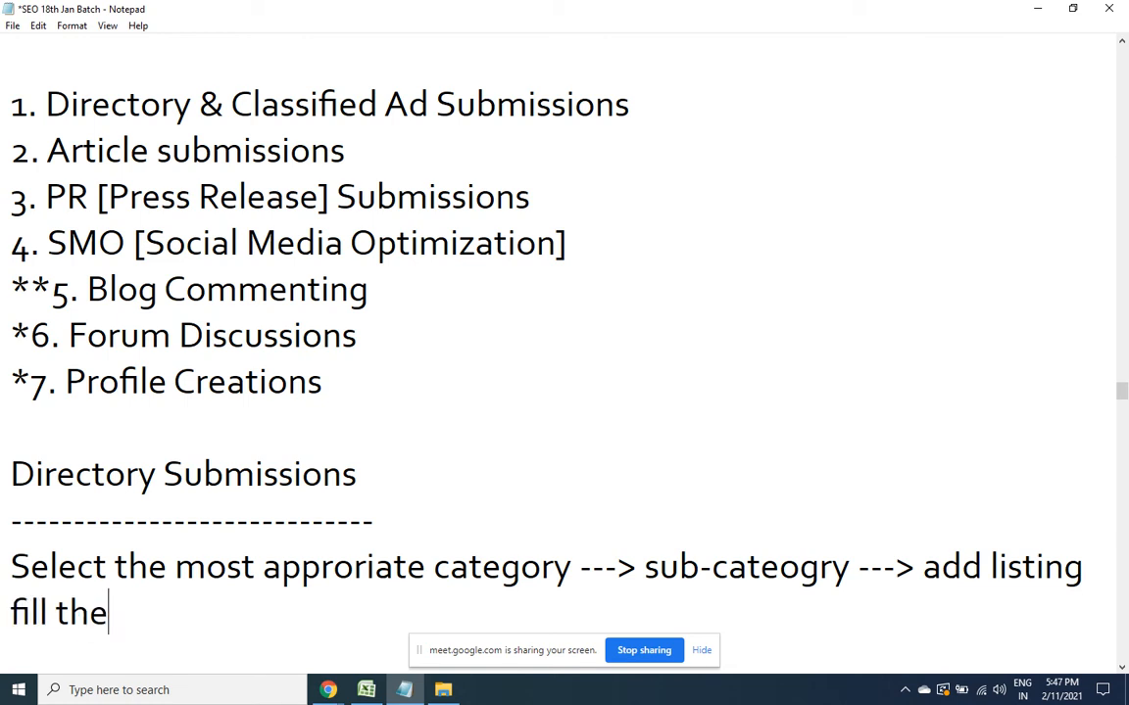
type(" keyword in the ")
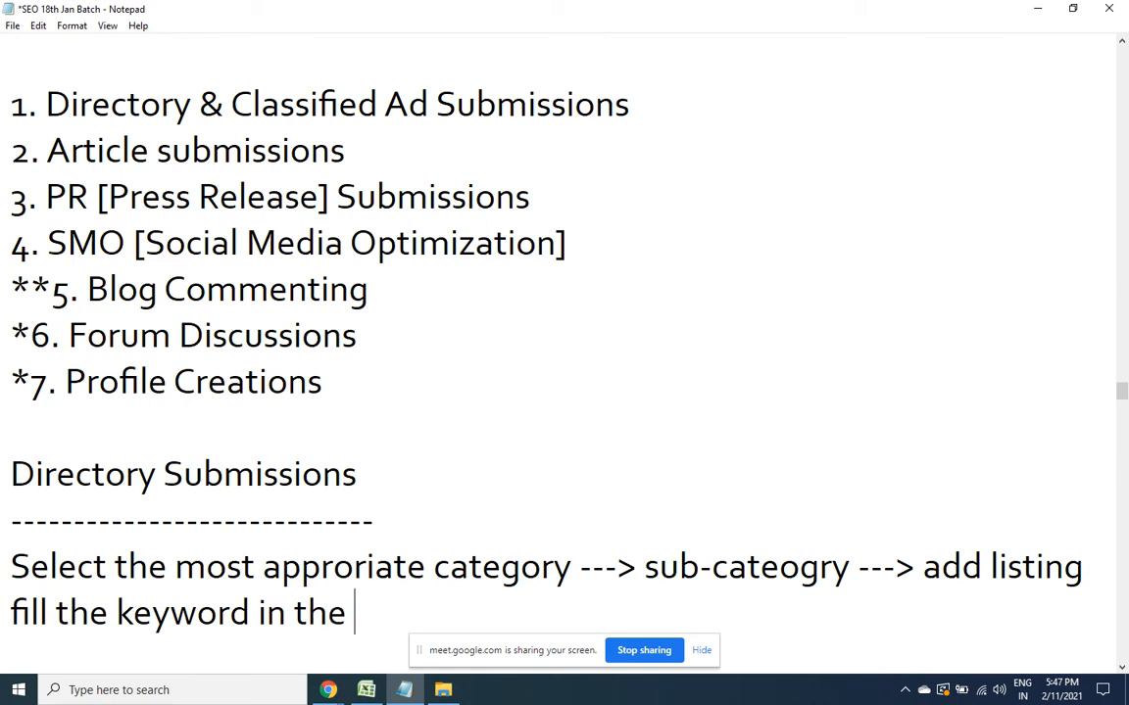
type("title, 2 l")
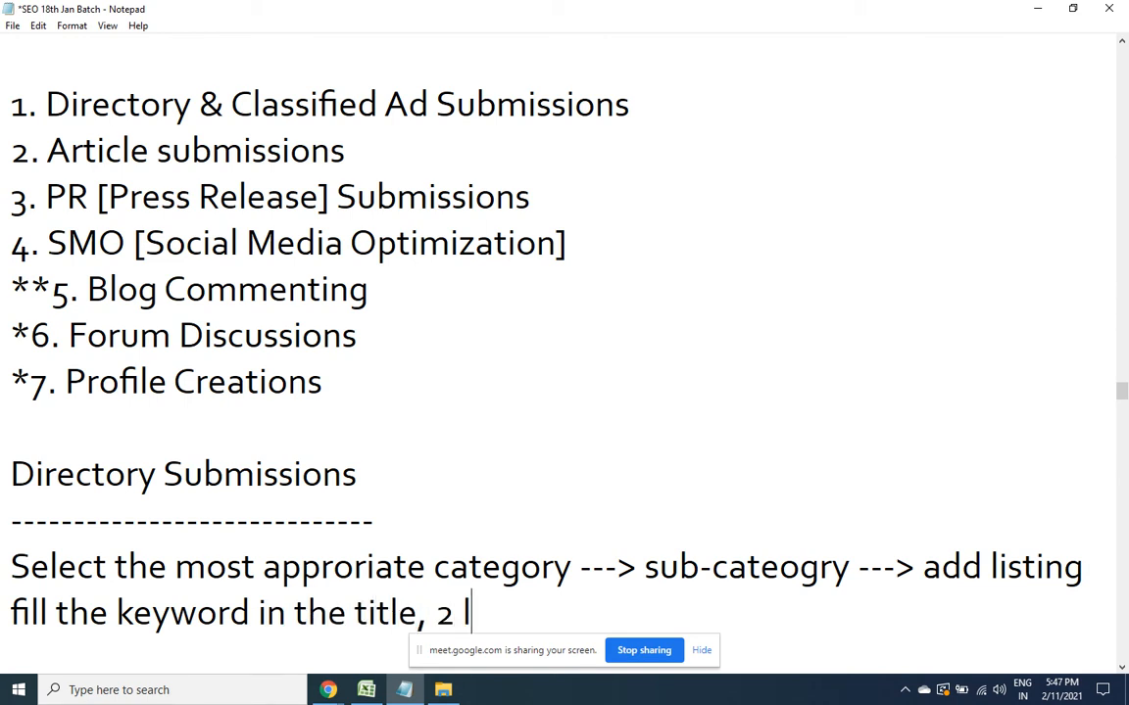
type("ines of s")
key("BackSpace")
type("f ")
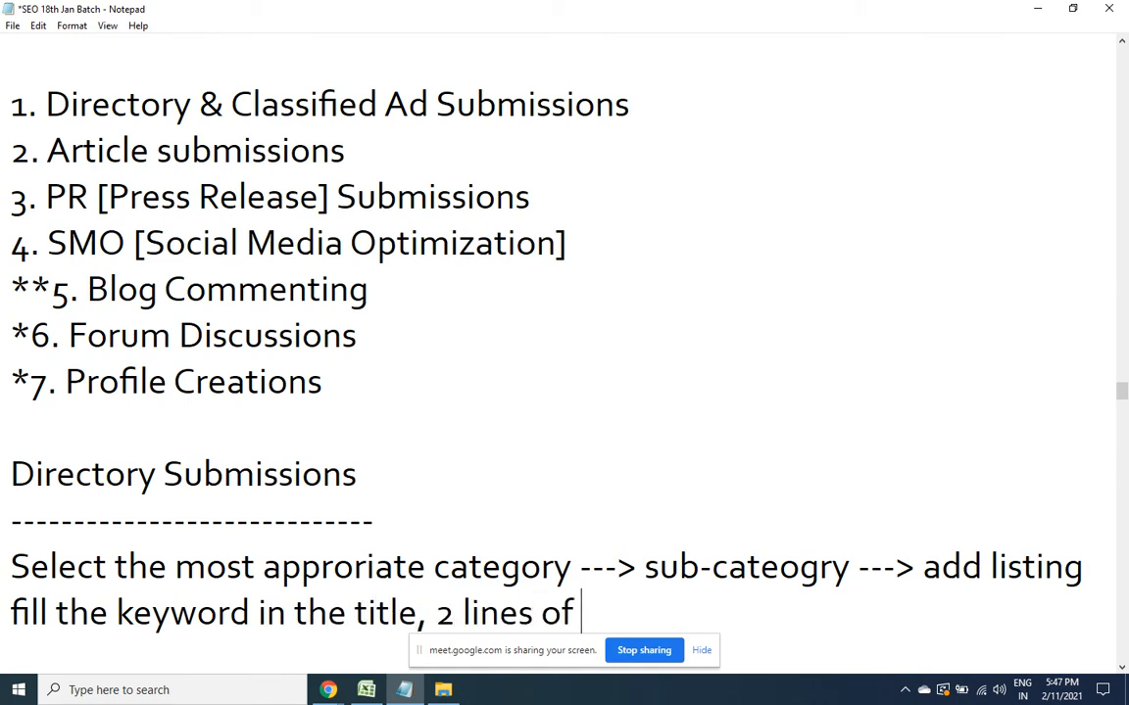
type("summary in t")
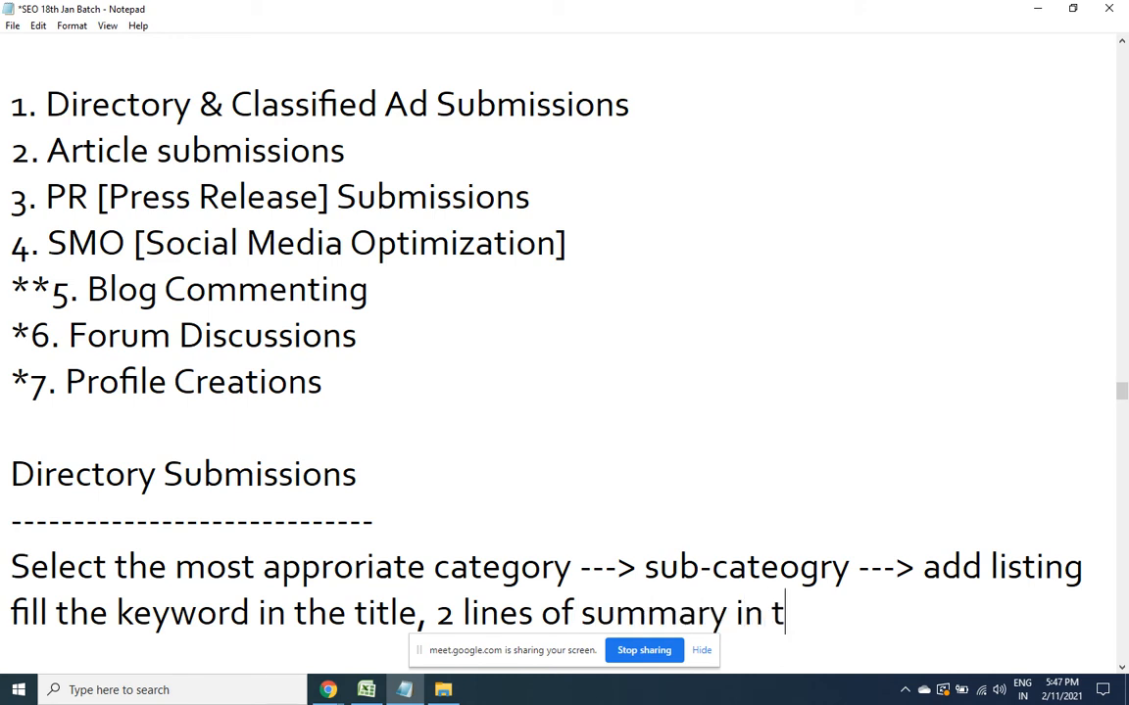
type("he descriptio")
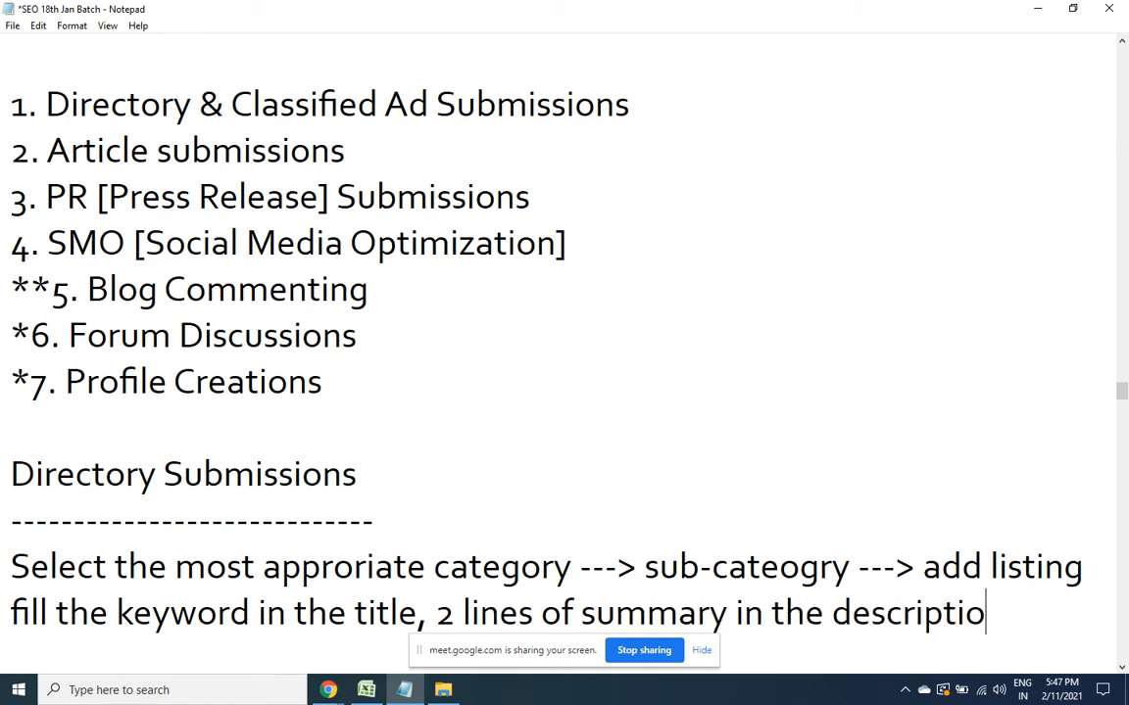
type("n and submit")
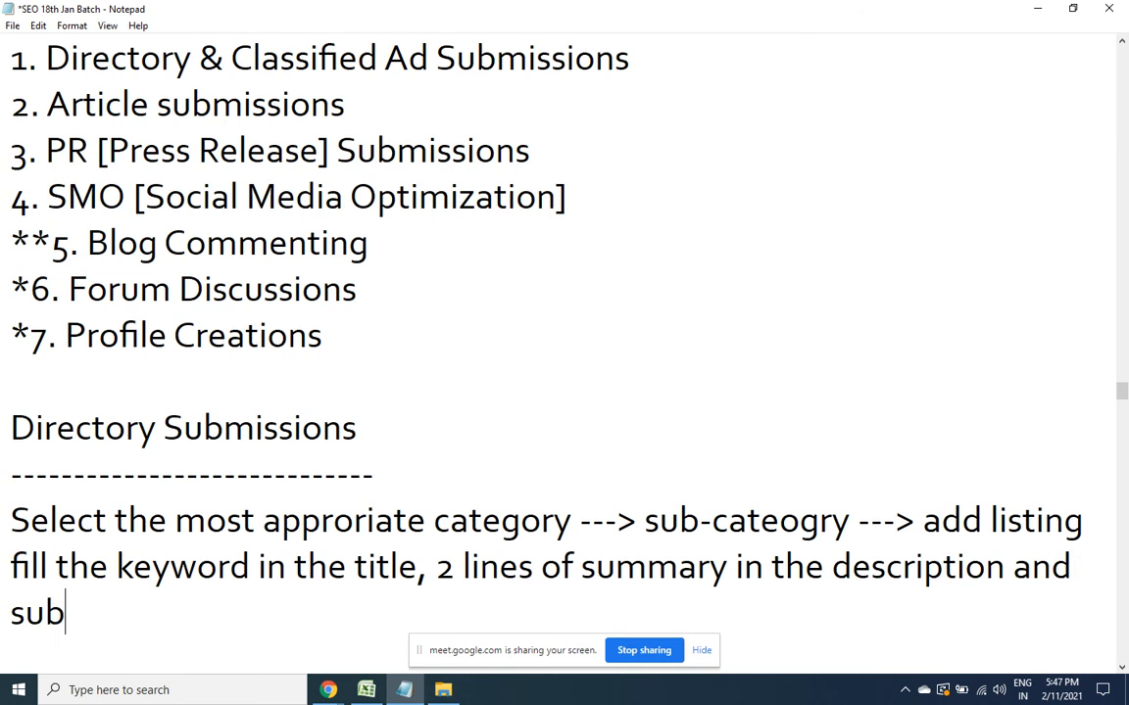
key("Return")
key("Return")
key("Return")
key("Return")
key("Return")
key("Return")
key("Return")
key("Return")
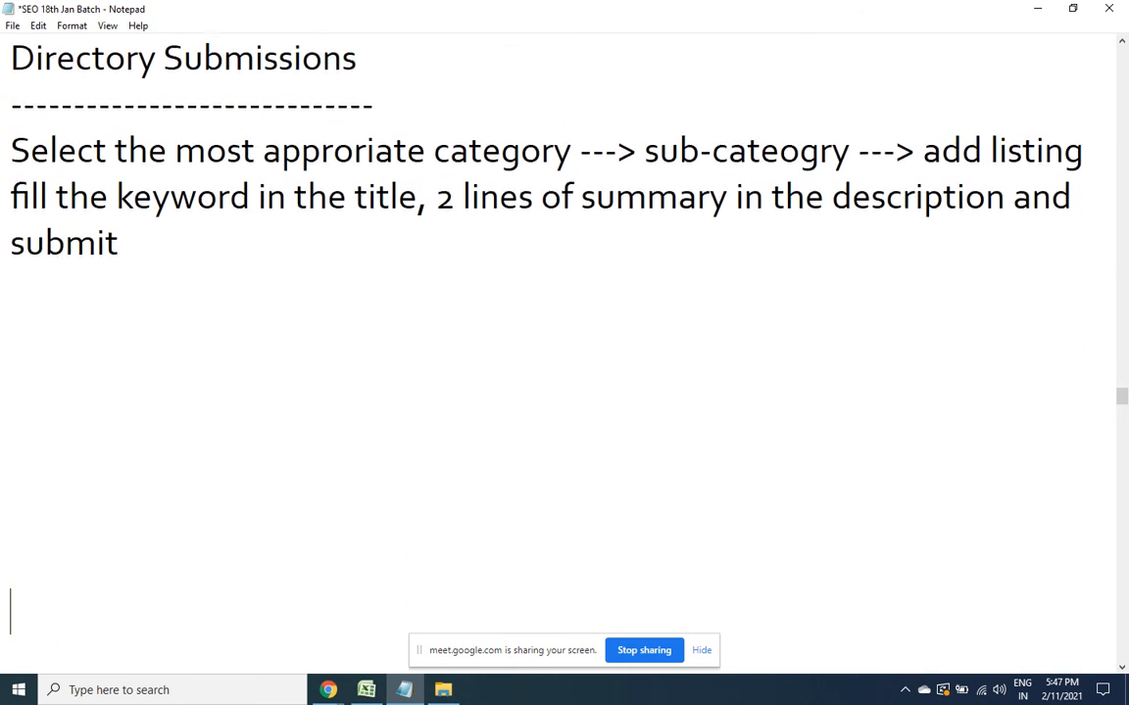
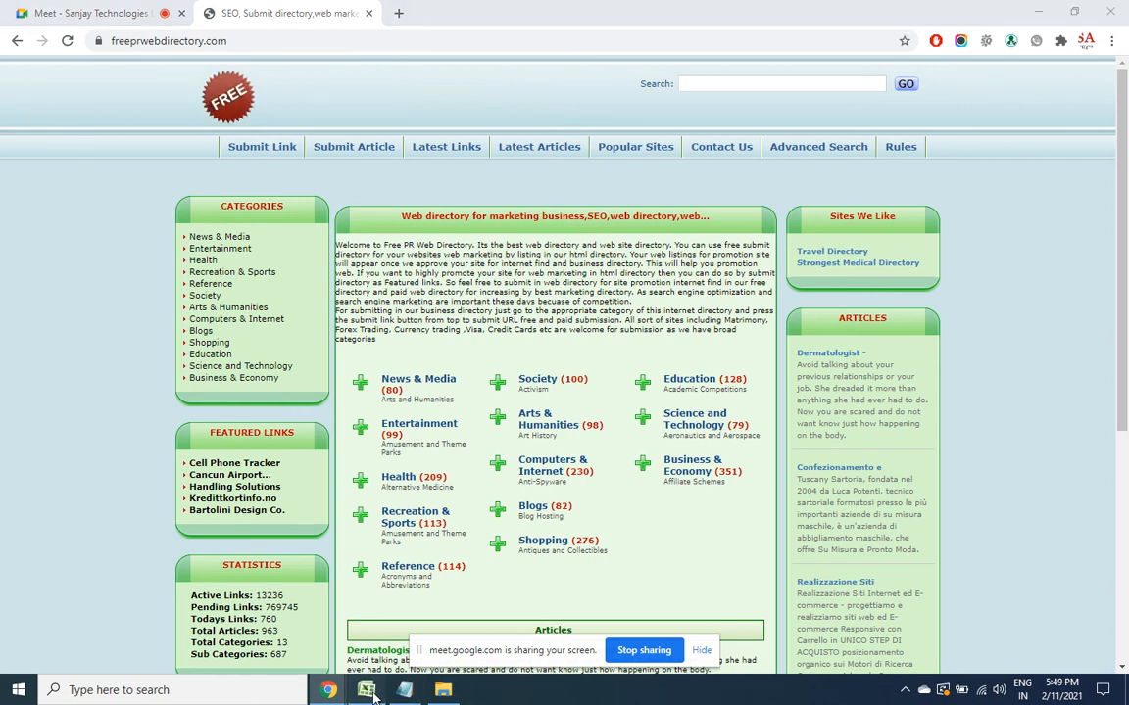
Switch to the Directory Websites Excel workbook that lists directory sites and their page ranks
key("alt+Tab")
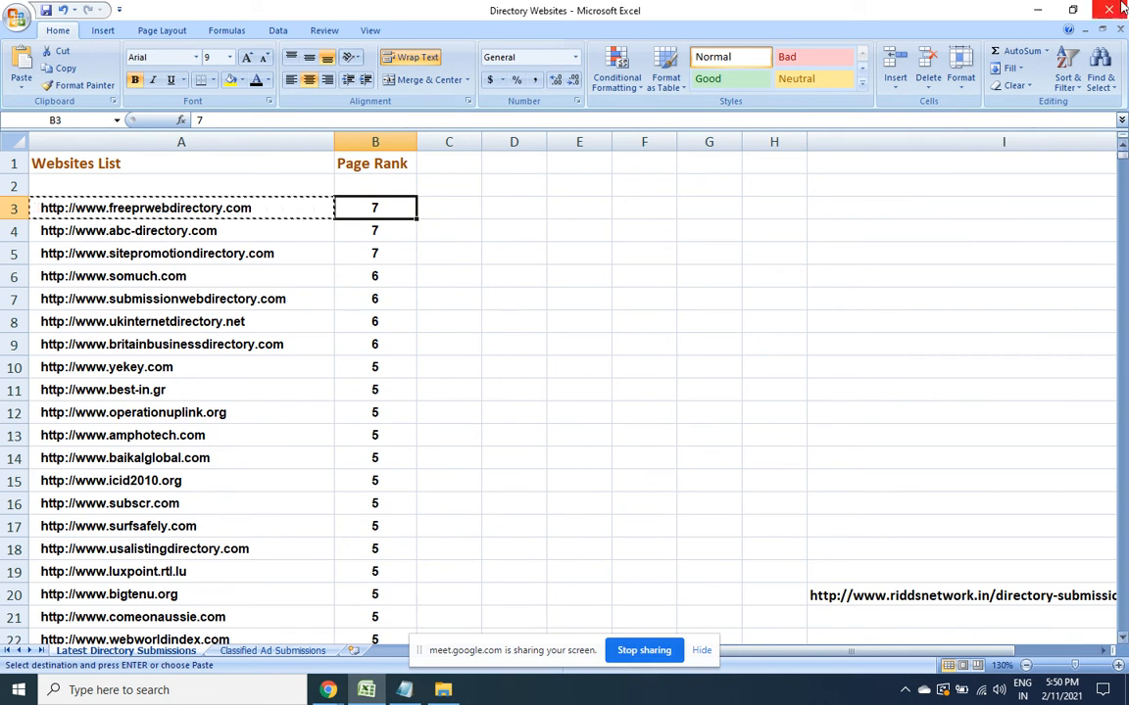
Minimize Excel to bring the Free PR Web Directory homepage back to the front
left_click(1039, 8)
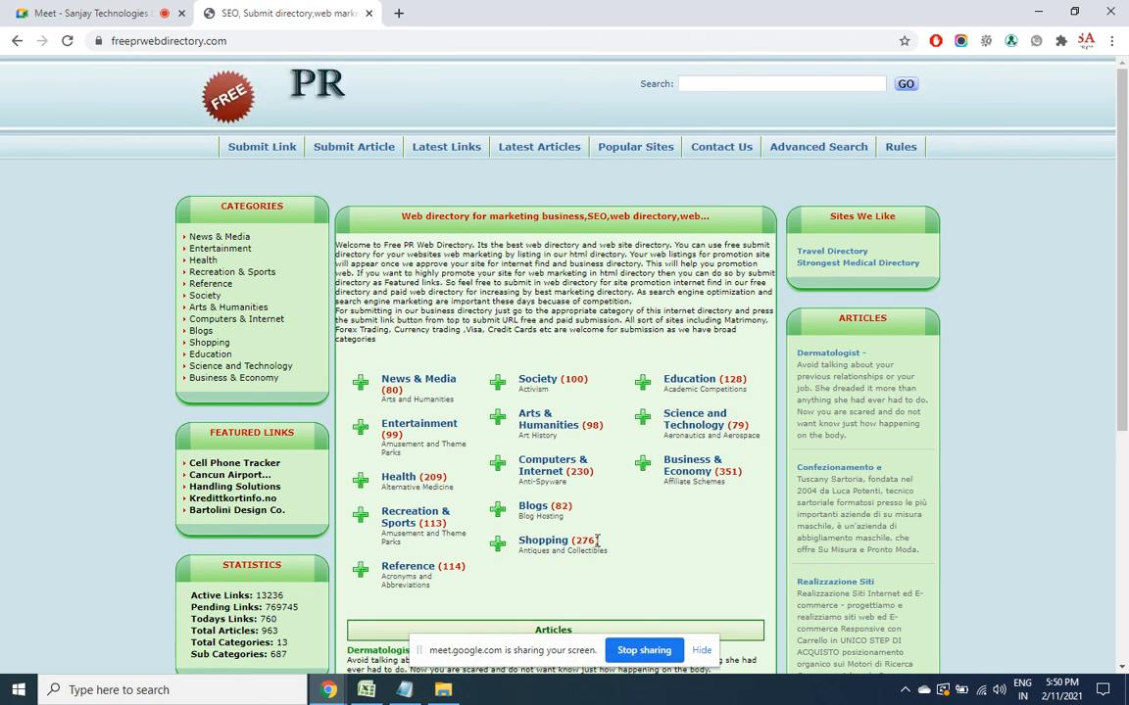
Open Business & Economy and browse its subcategories, such as Finance and Investment and Law
left_click(676, 471)
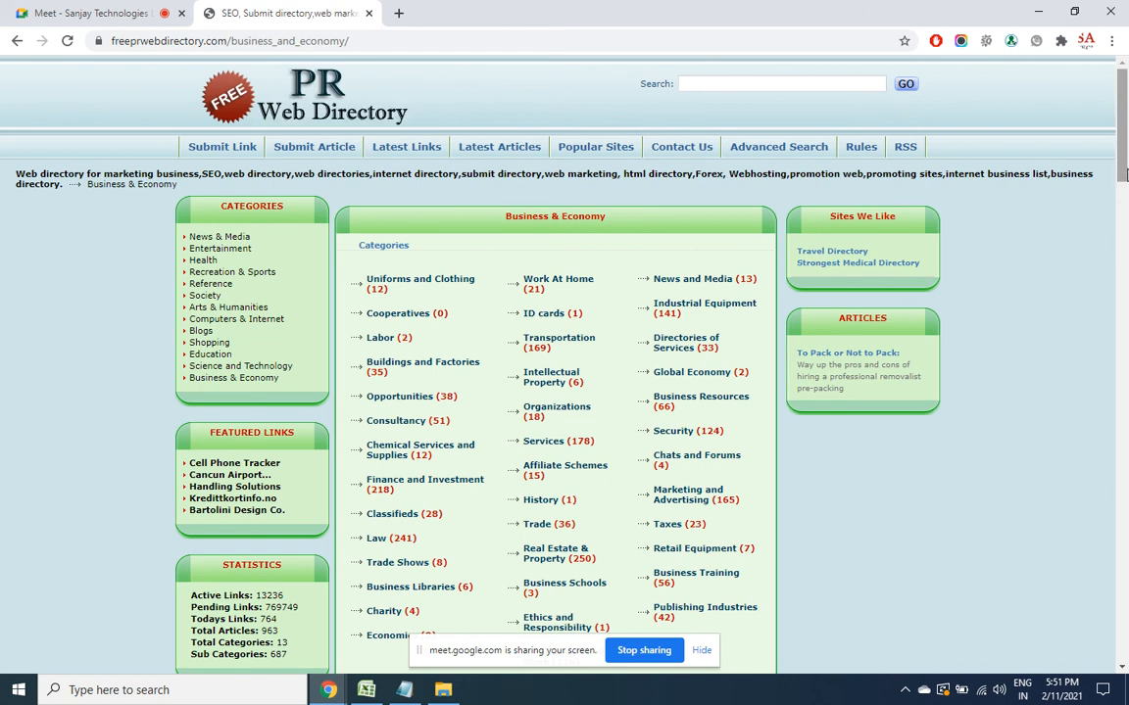
mouse_move(1124, 175)
left_mouse_down()
mouse_move(1125, 217)
mouse_move(1123, 174)
mouse_move(1122, 191)
left_mouse_up()
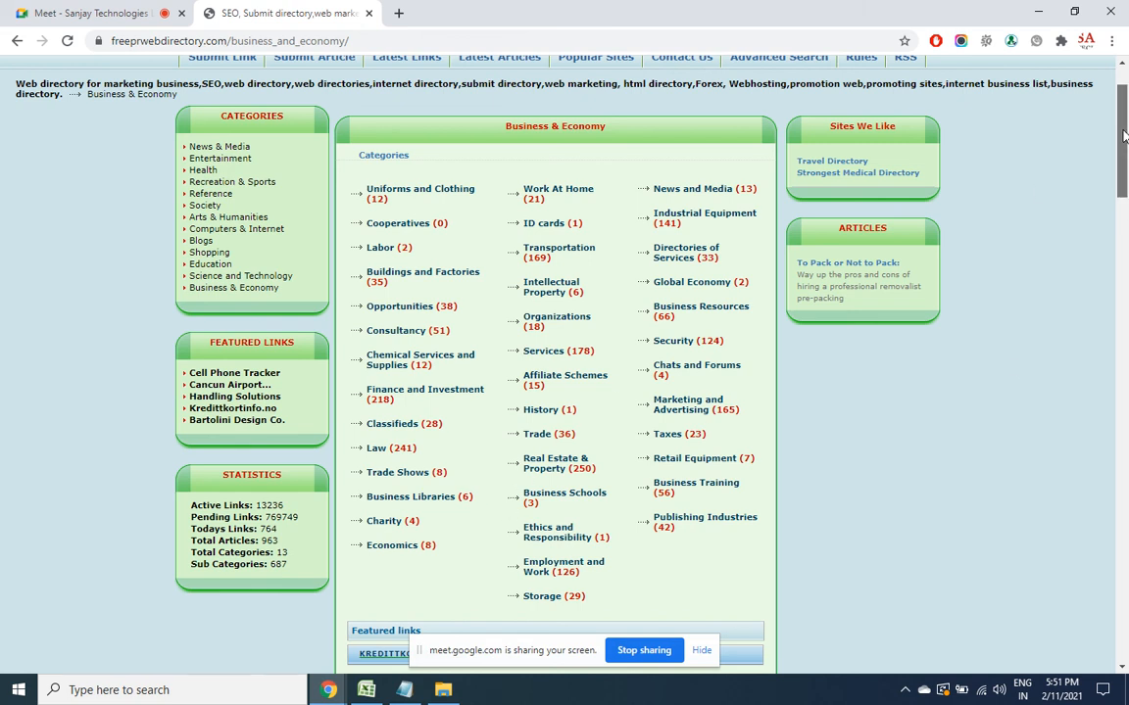
scroll(1010, 147, "up", 1)
left_click(806, 83)
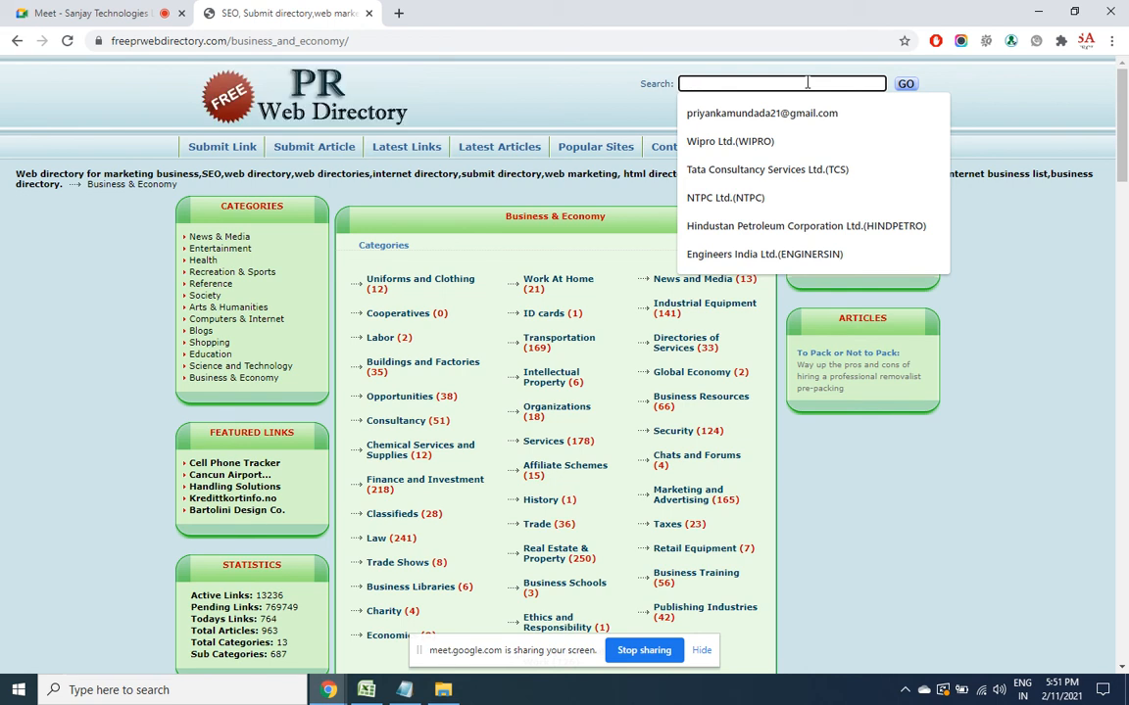
Search the directory for 'packers' and open the Business & Economy › Transportation category
type("packers")
key("Return")
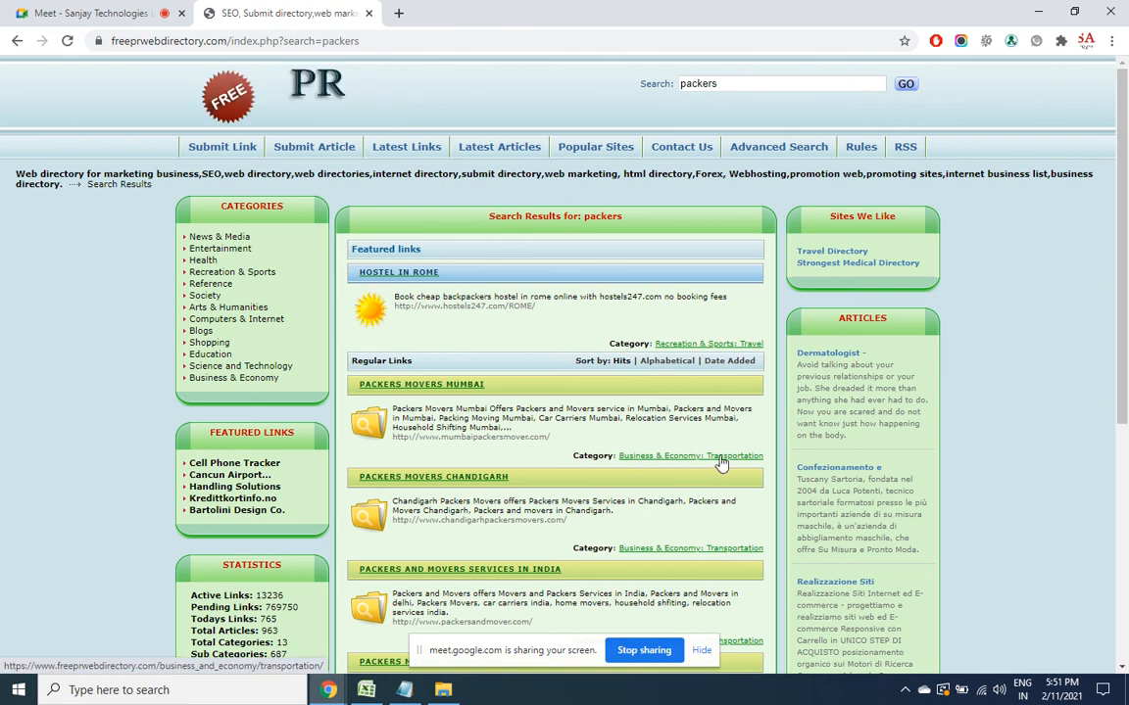
left_click(698, 550)
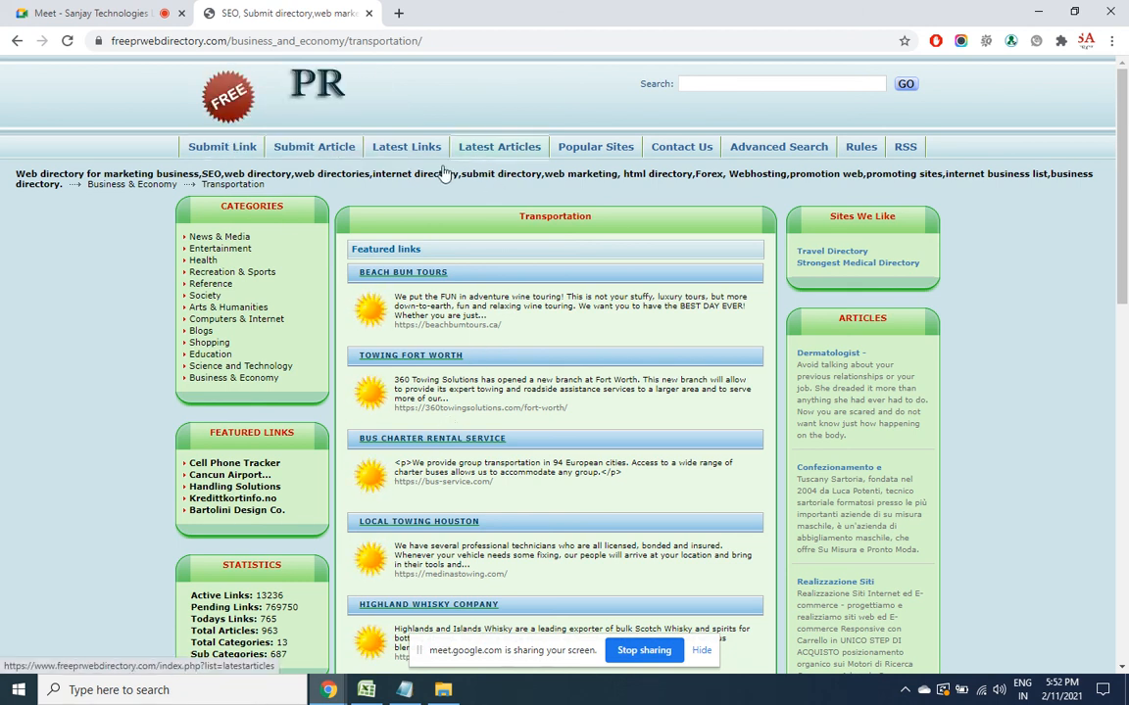
Look through the Transportation listings and open the Submit Link form for Transportation
left_click(373, 41)
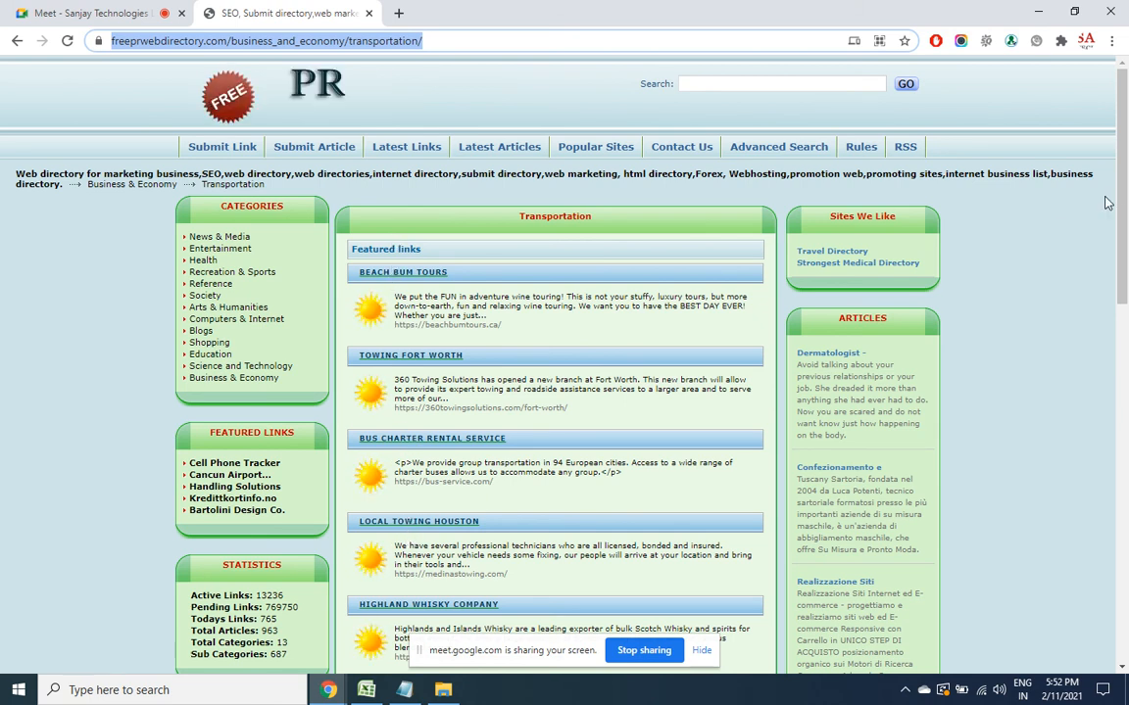
left_click_drag(1122, 198, 1121, 532)
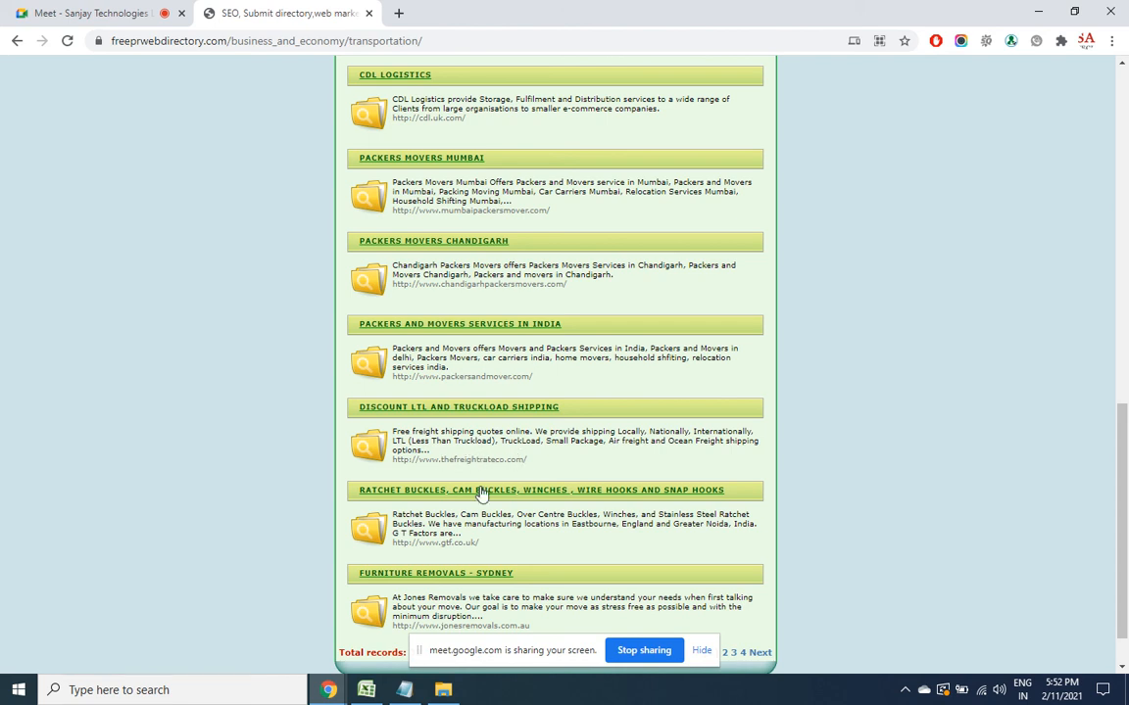
left_click_drag(1125, 453, 1124, 111)
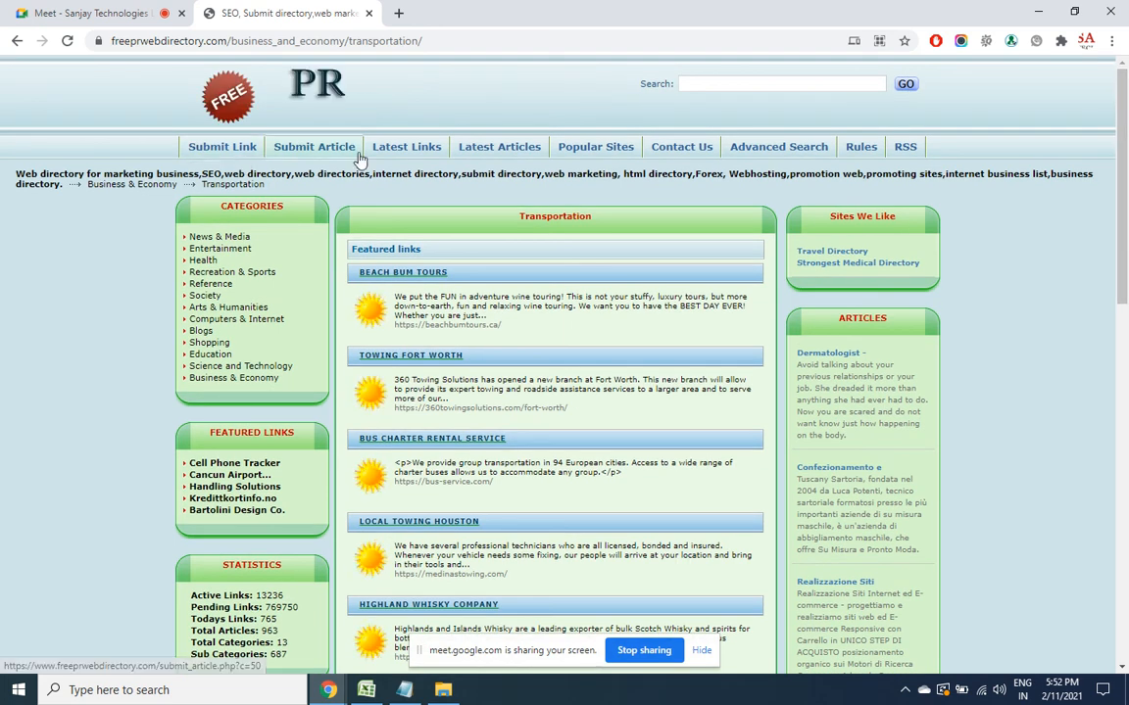
left_click(242, 148)
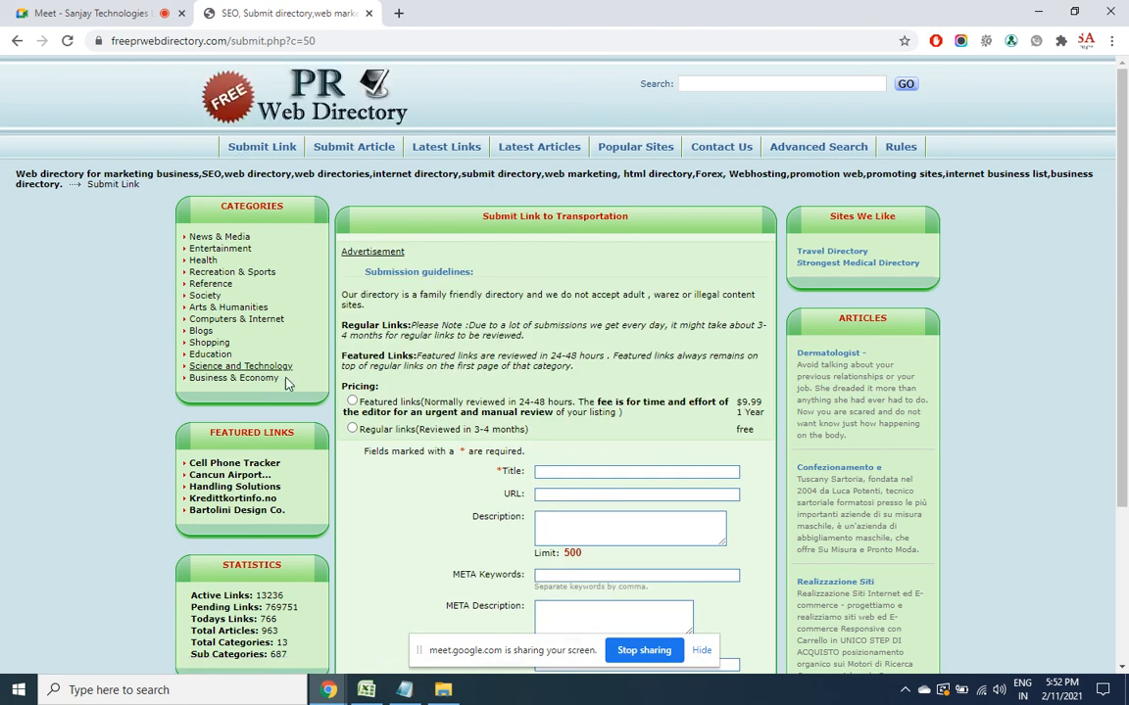
In a new tab, open the packmovefast.com Agra page and copy its address
left_click(398, 13)
type("pack")
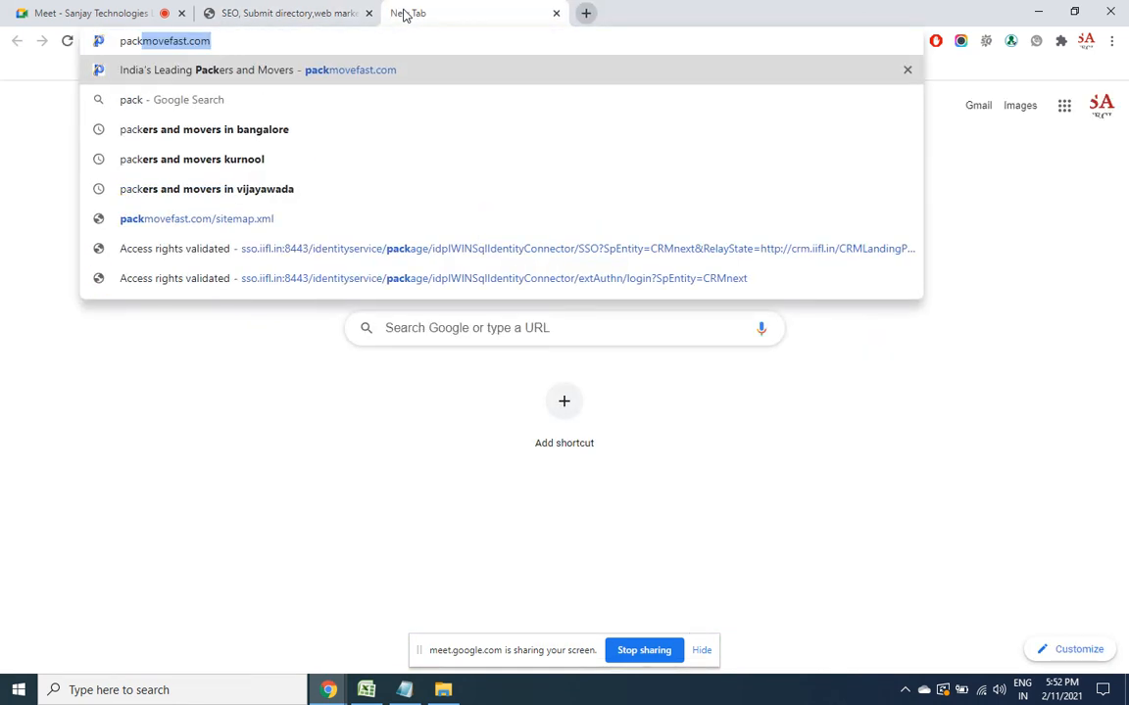
left_click(369, 70)
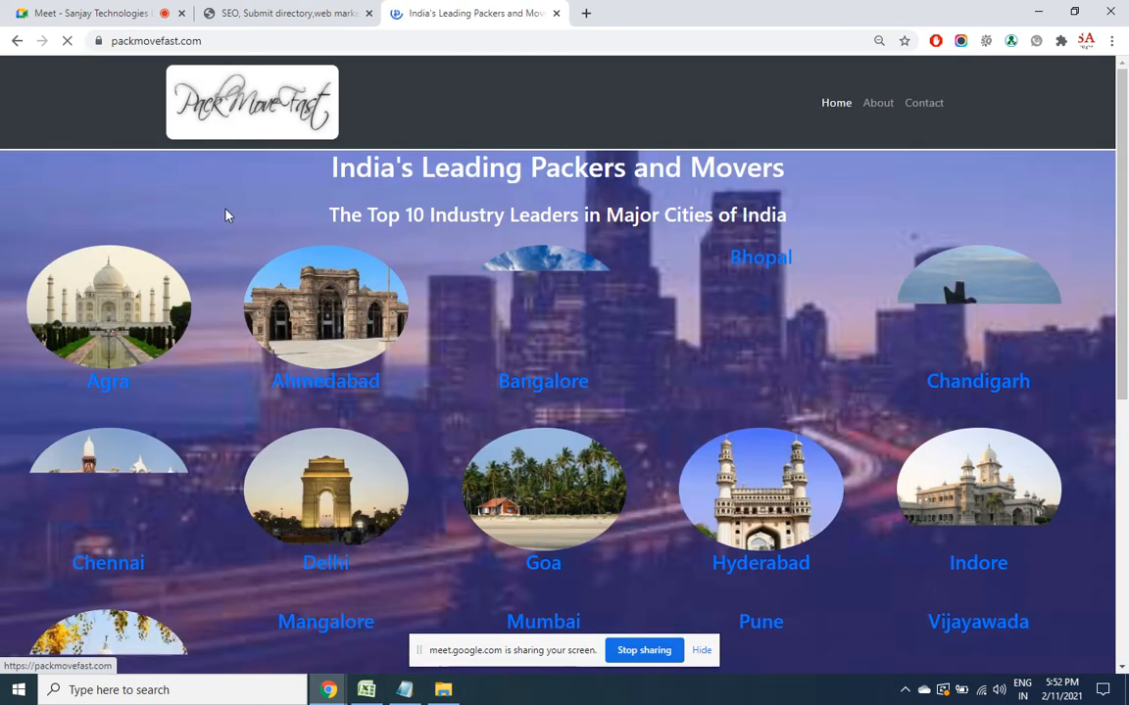
left_click(145, 306)
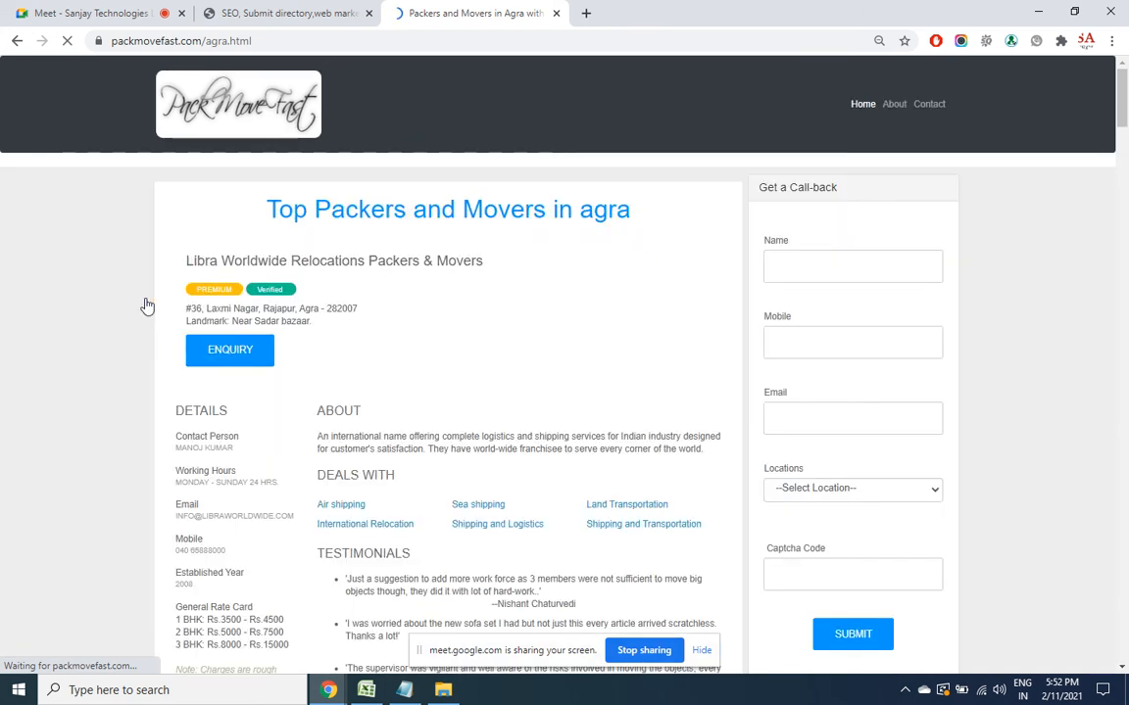
left_click(228, 43)
key("ctrl+c")
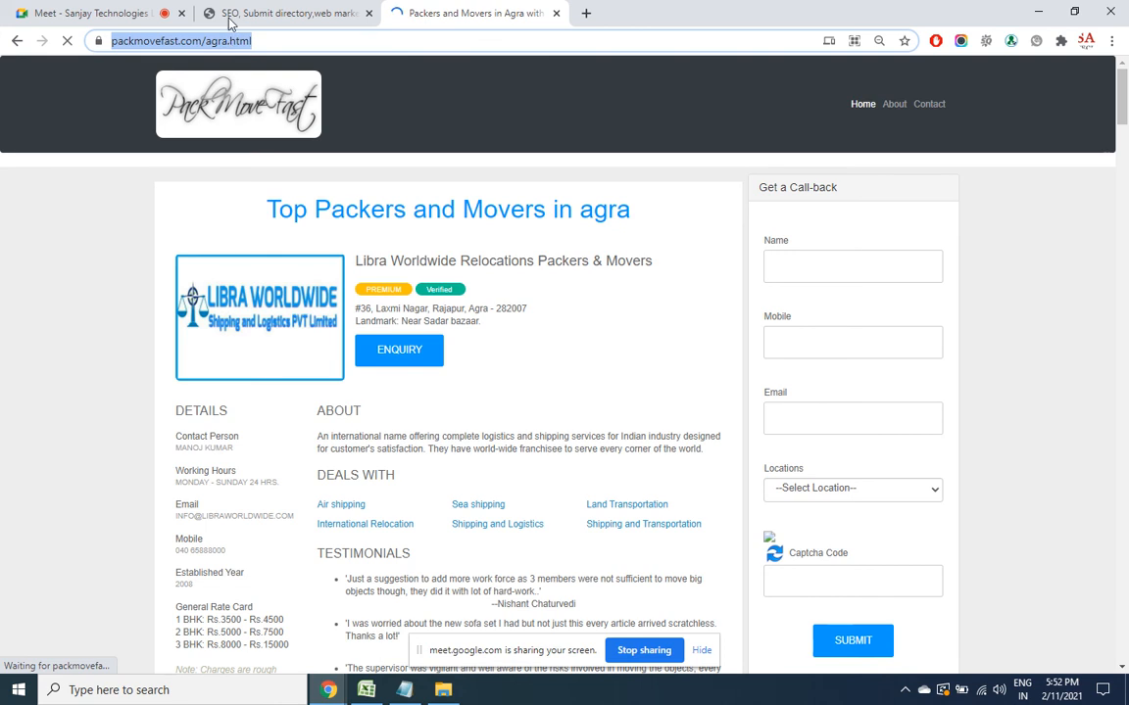
left_click(299, 16)
left_click(558, 495)
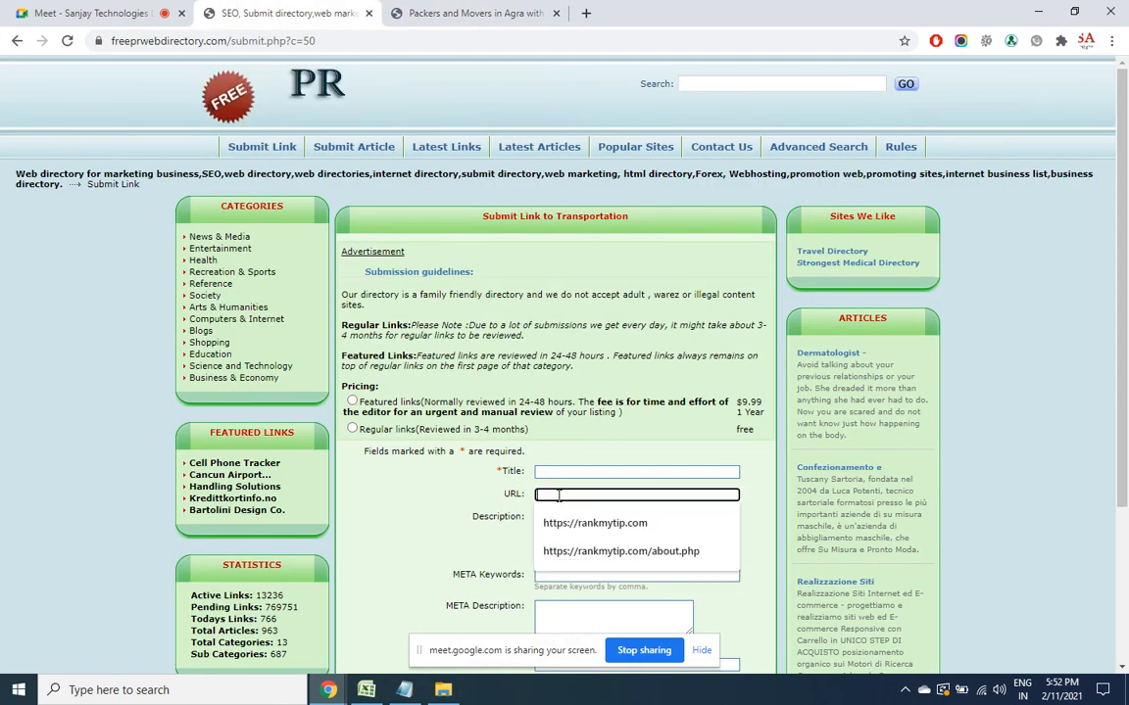
key("ctrl+v")
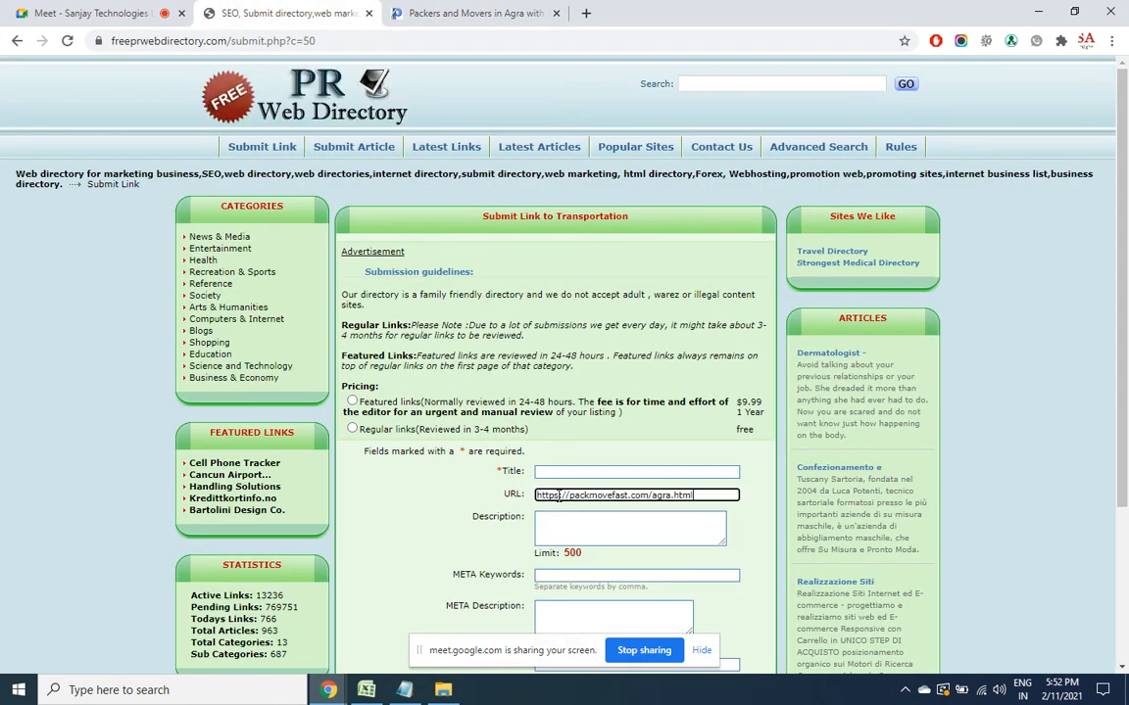
left_click(561, 471)
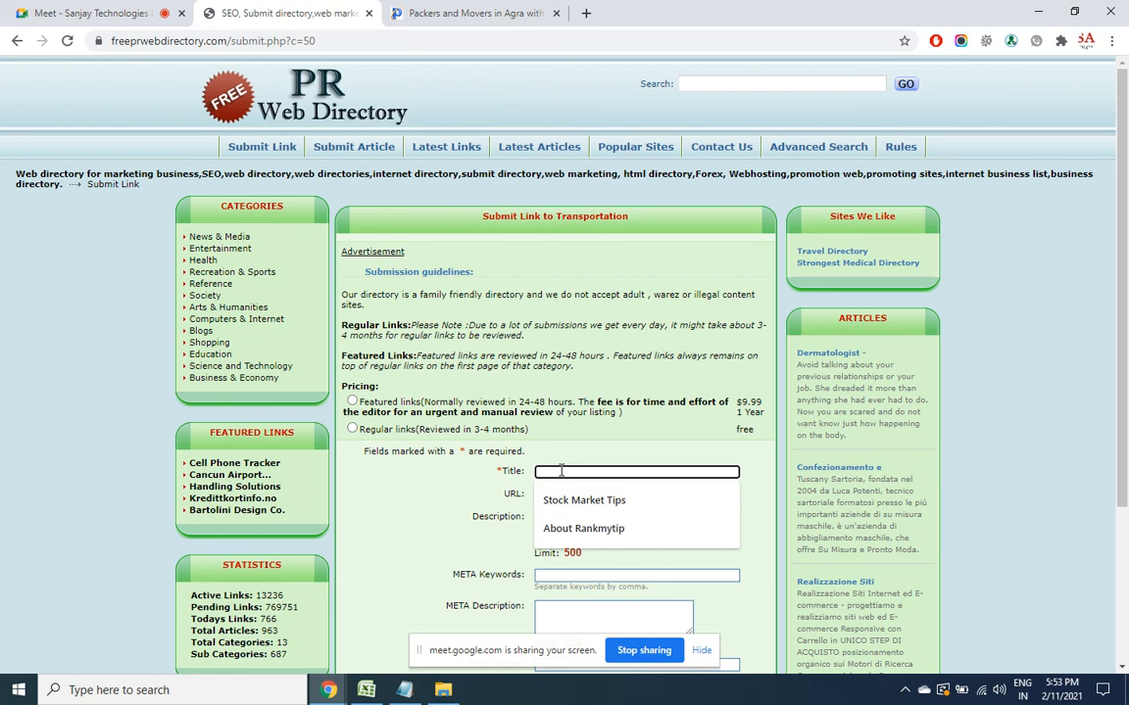
type("Packers and MOV")
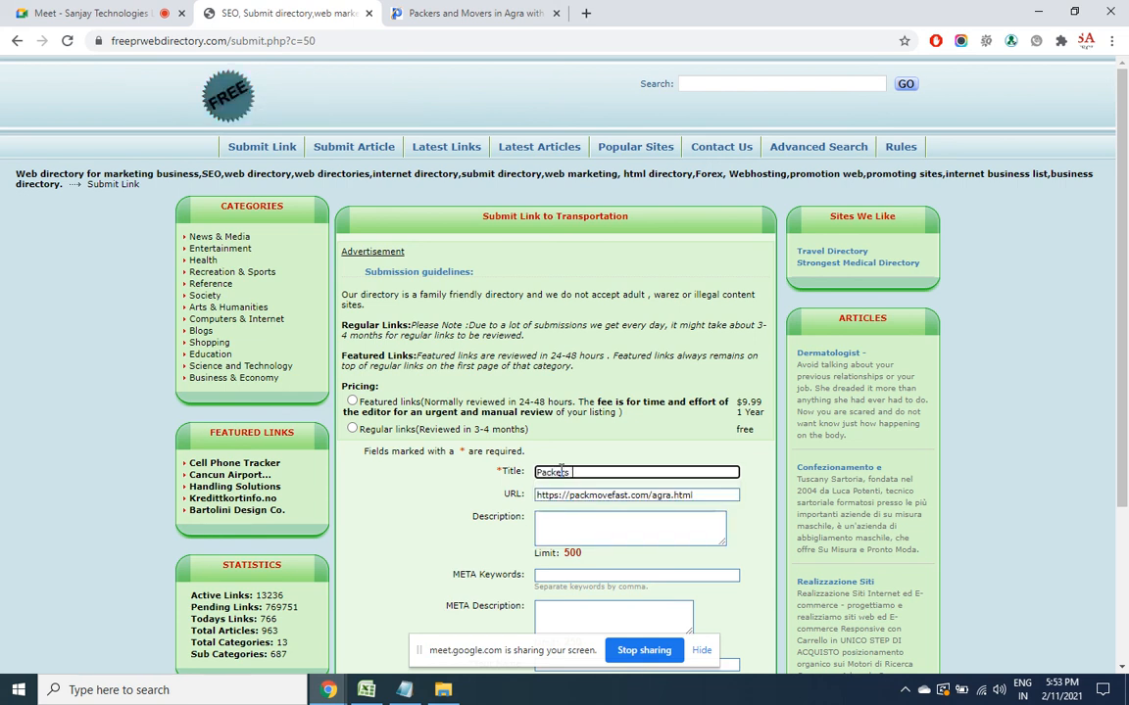
key("BackSpace")
key("BackSpace")
type("ove")
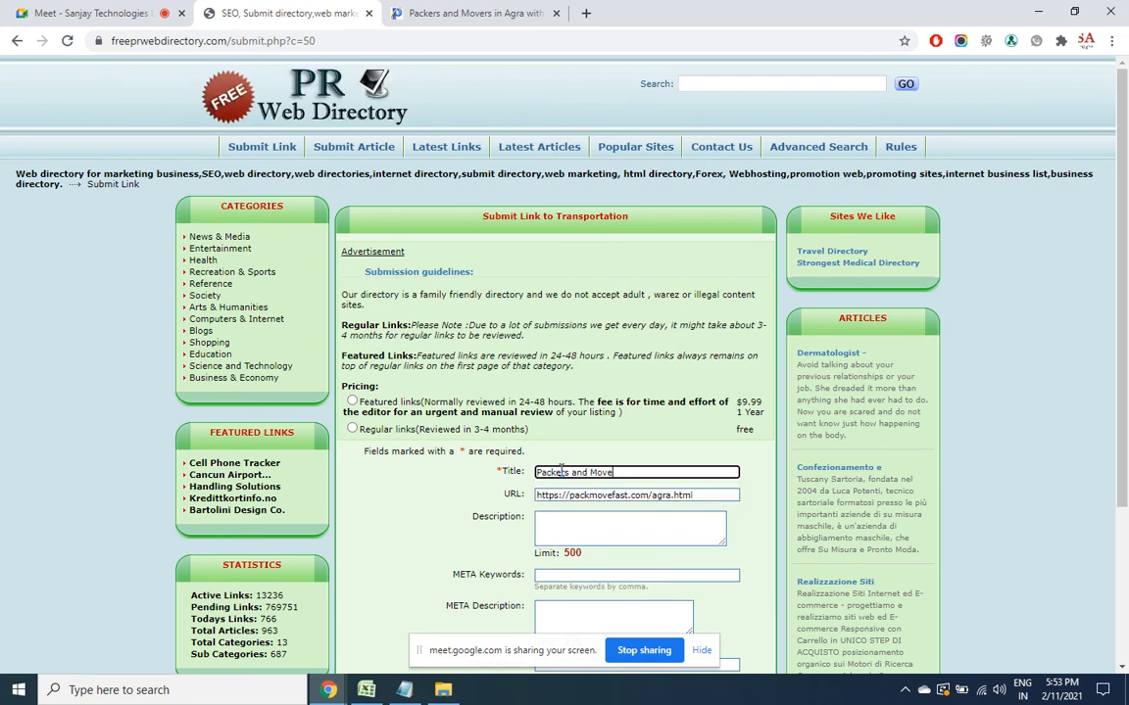
type("rs in Agra")
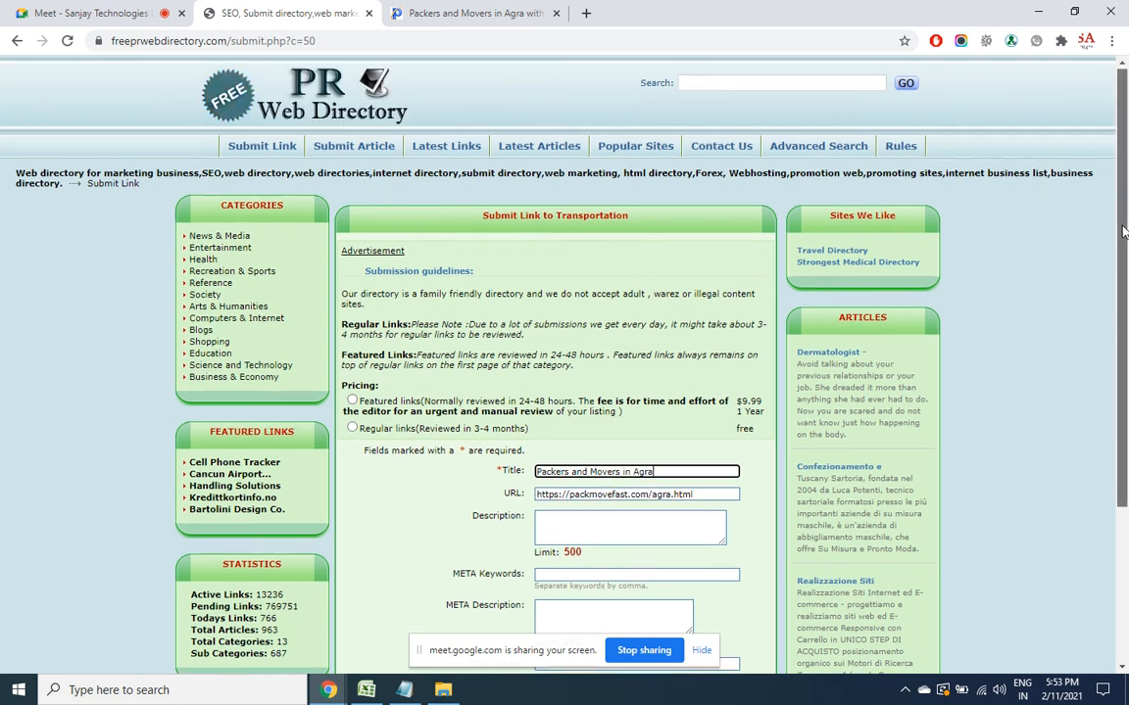
scroll(742, 286, "down", 3)
key("Tab")
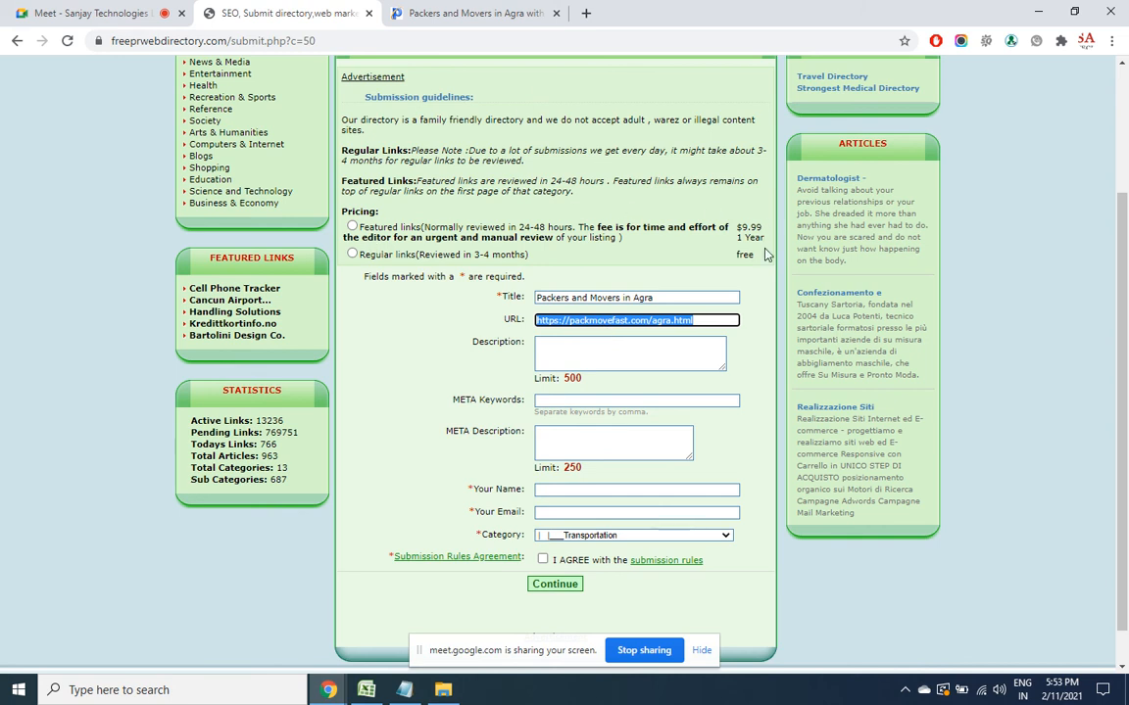
Choose the free Regular links pricing option instead of the paid featured listing
left_click_drag(767, 241, 735, 232)
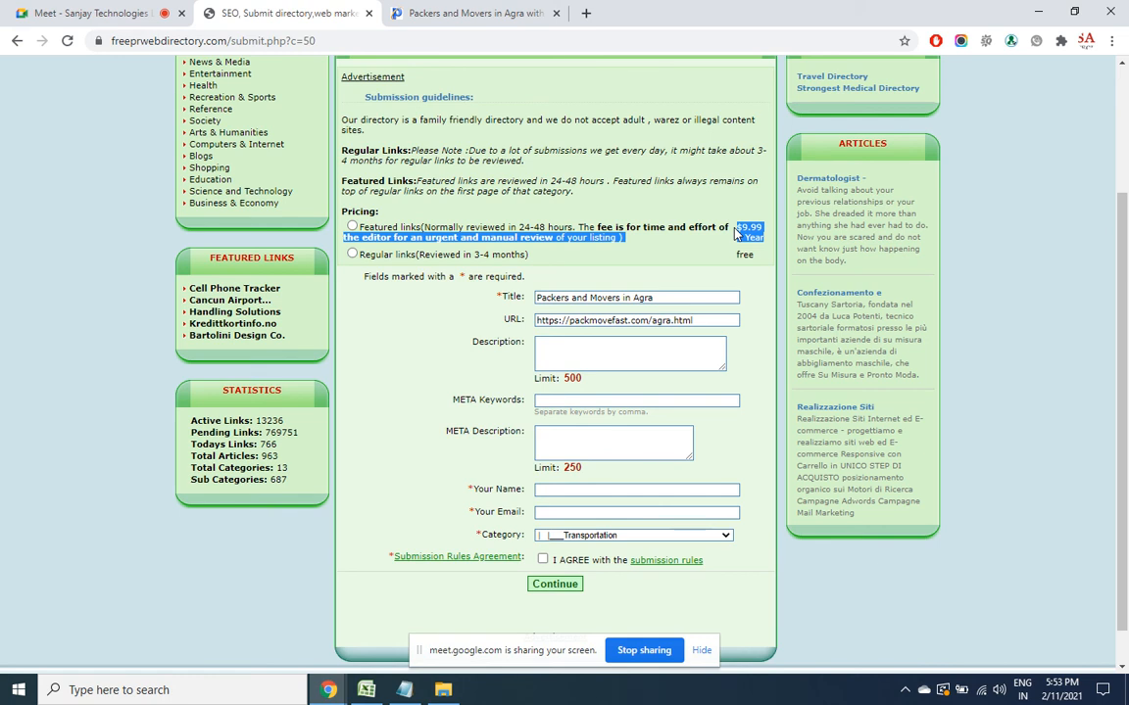
left_click(351, 254)
left_click(635, 349)
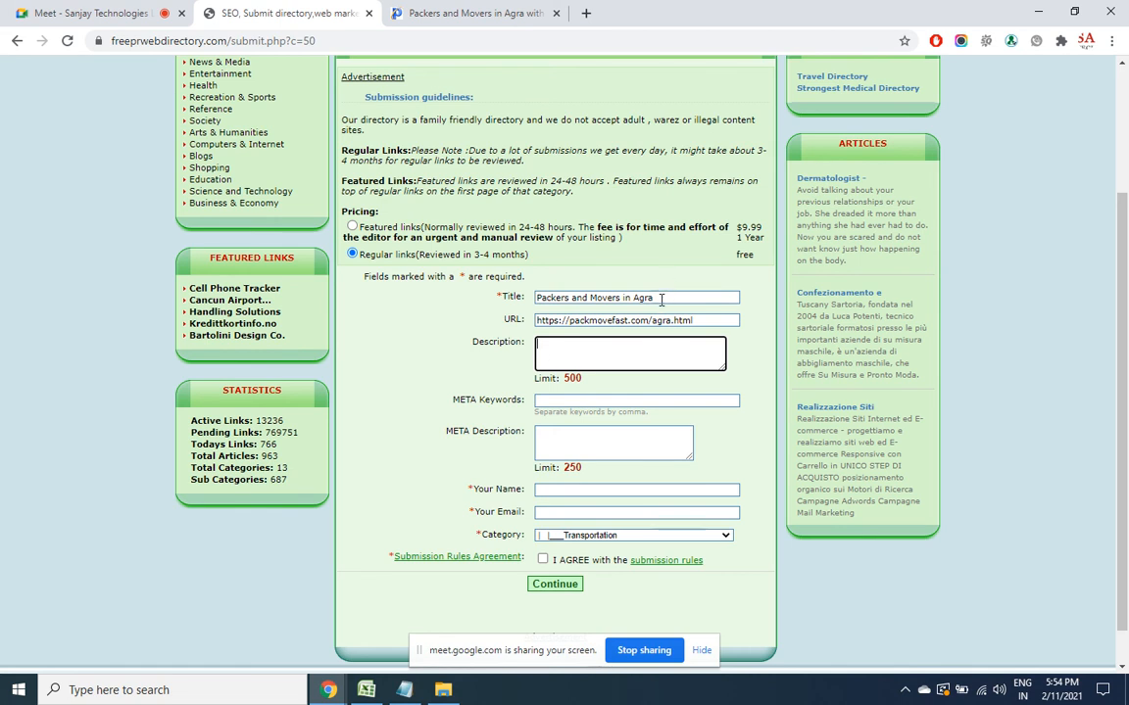
Select the listing title, then select the address on the Pack Move Fast Agra page
left_click_drag(669, 297, 497, 306)
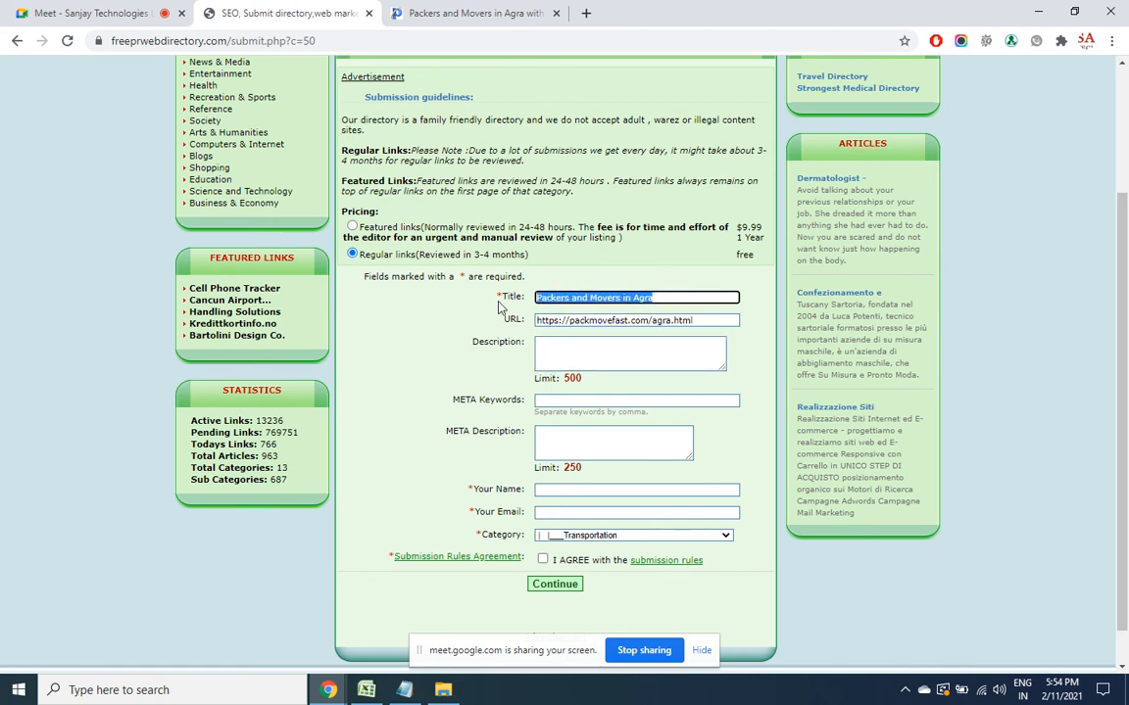
left_click(606, 351)
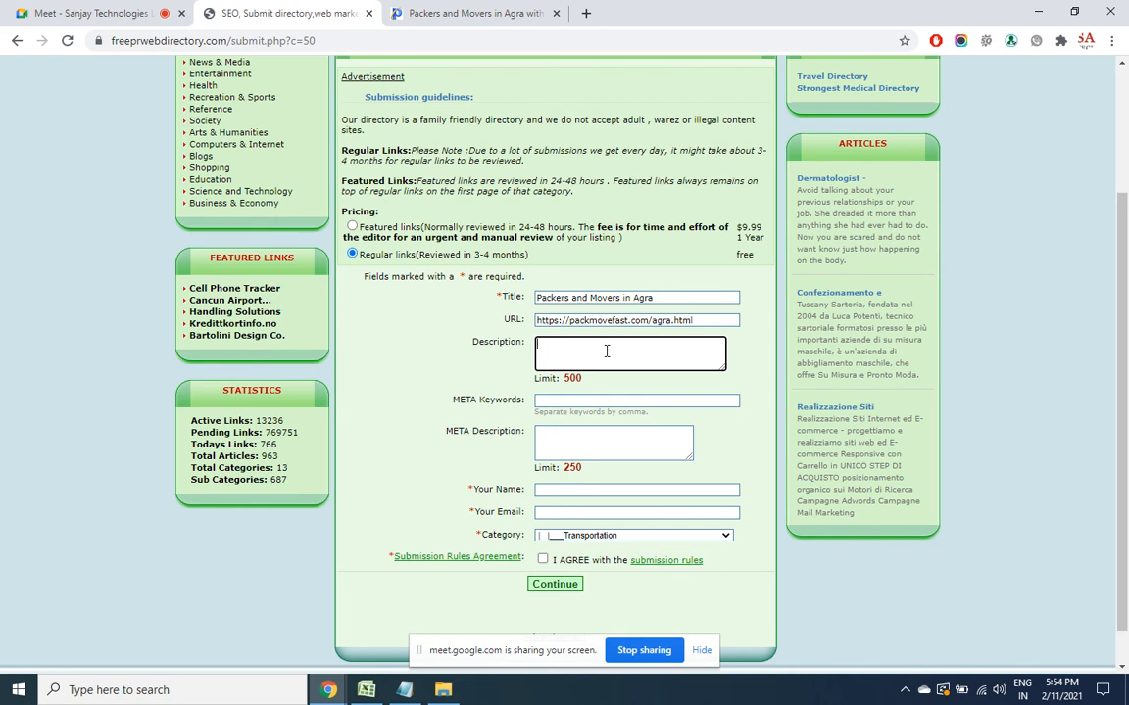
left_click(436, 13)
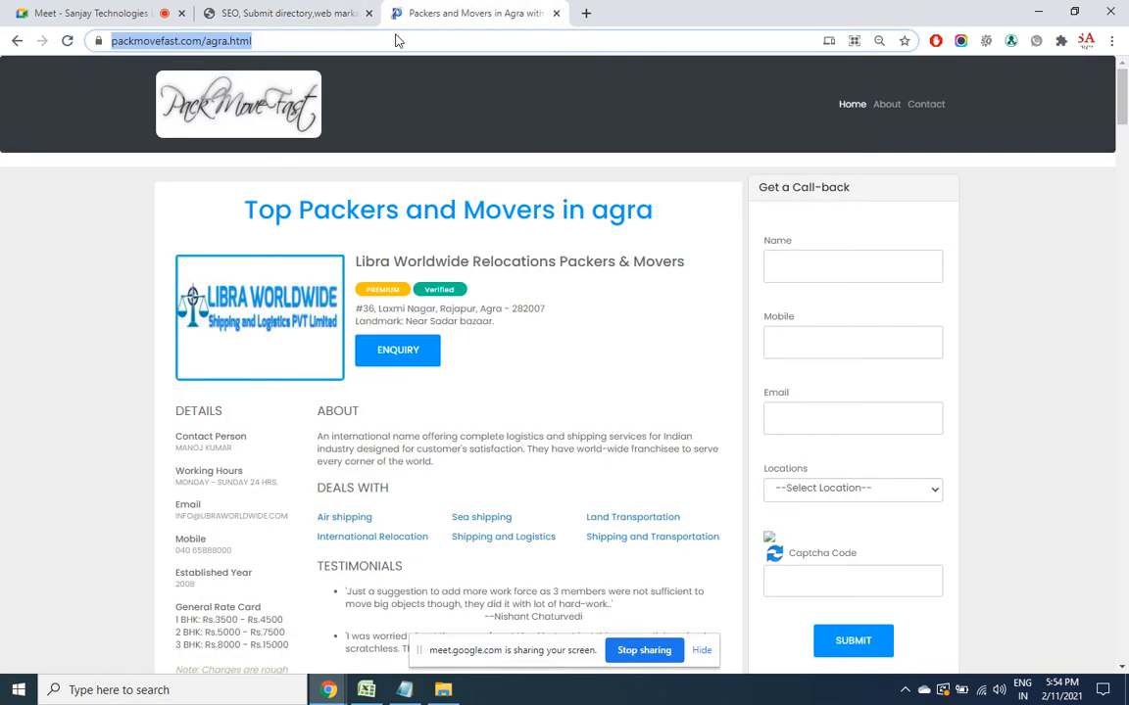
left_click(261, 10)
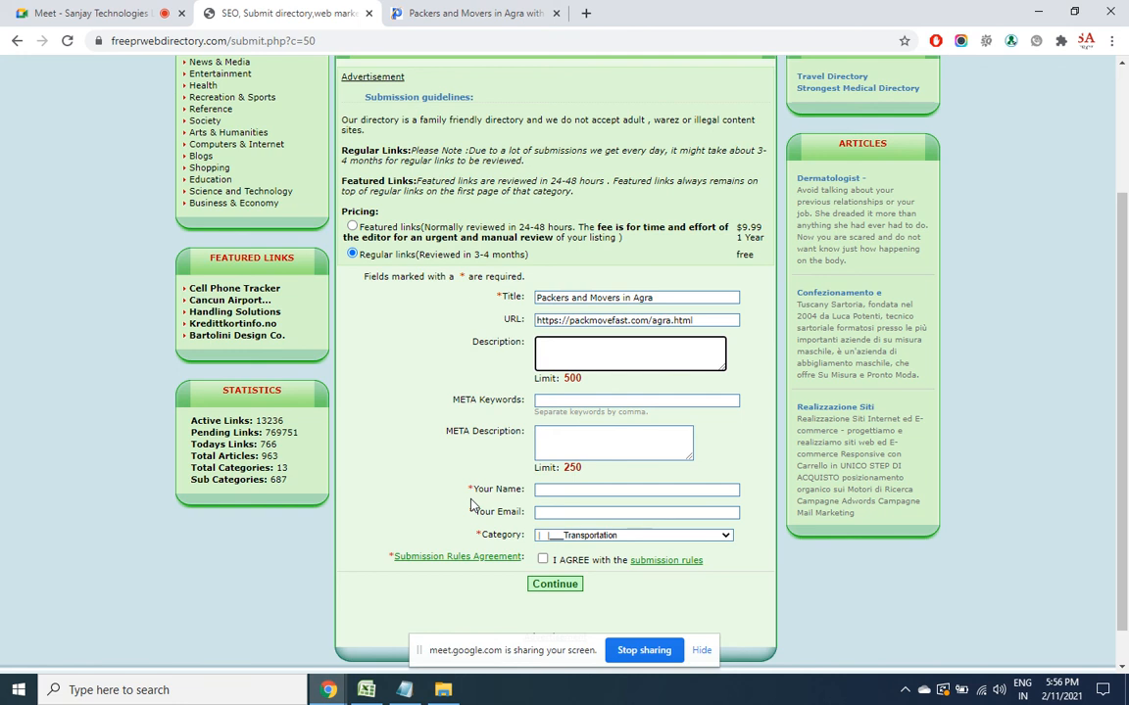
Write the description about Agra packers and movers offering a hassle-free move, then select it all
type("Packers")
type(" and movers in")
type(" agra")
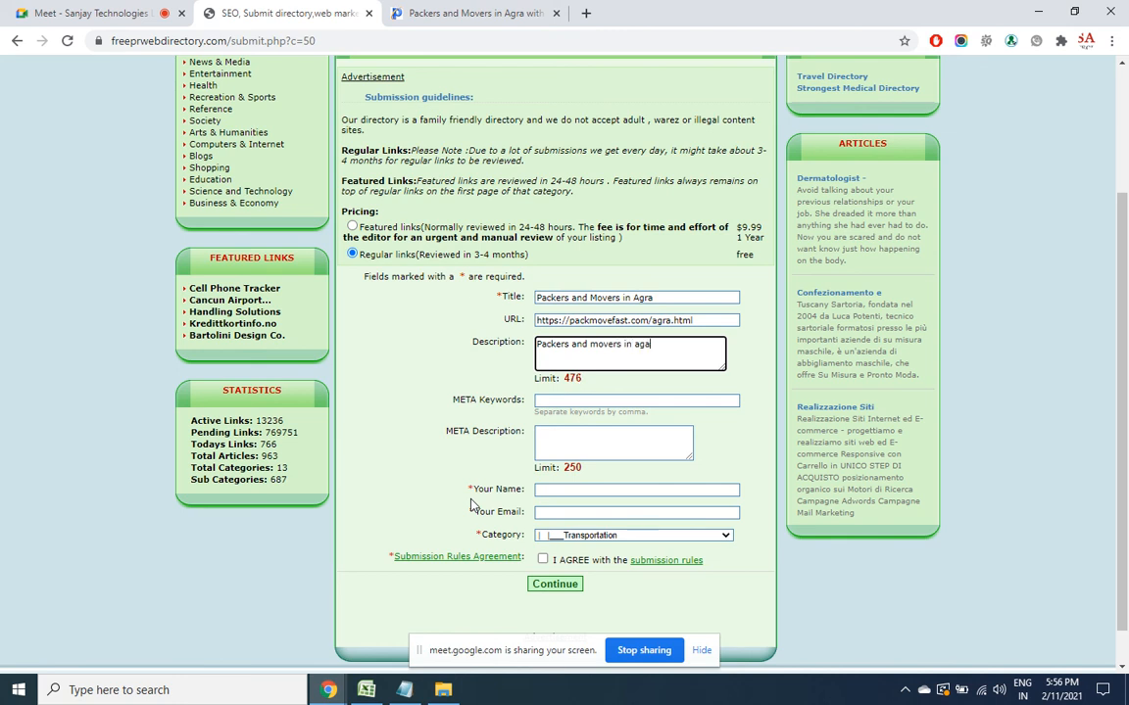
key("BackSpace")
key("BackSpace")
key("BackSpace")
key("BackSpace")
type("Agra ")
type("for hassle fr")
type("ee")
type(" moving exp")
type("eri")
type("ence,")
type(" we have shortliste")
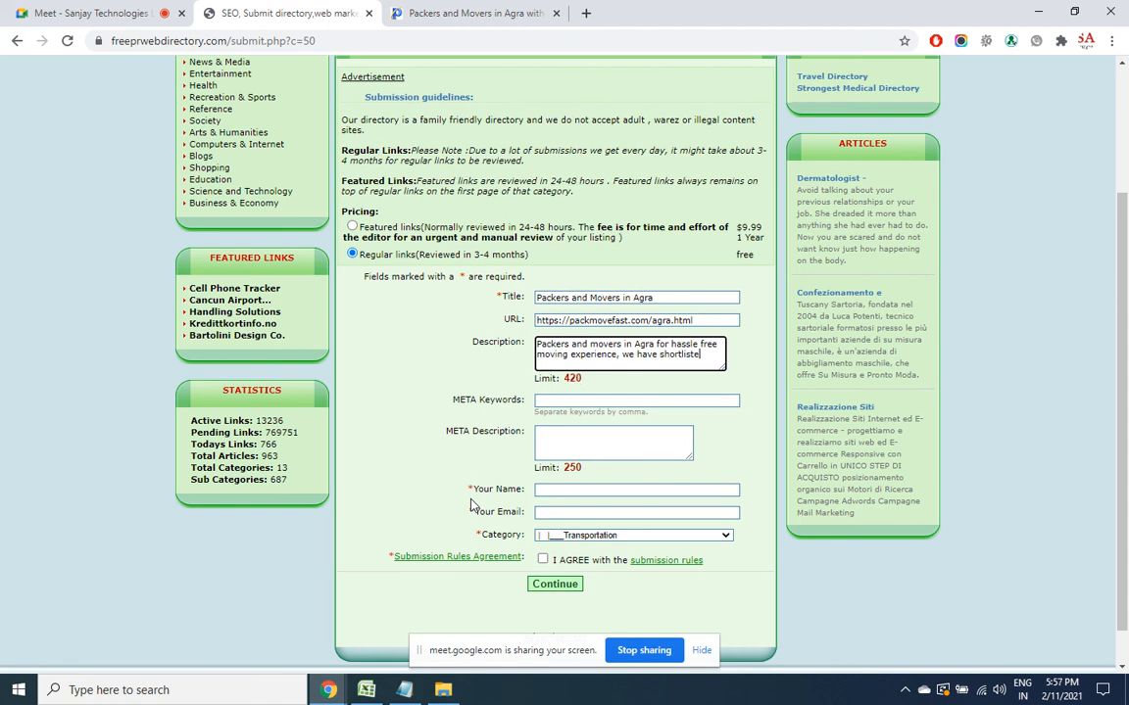
type("d such business")
key("BackSpace")
key("BackSpace")
key("BackSpace")
key("BackSpace")
type("iness who are best att eh")
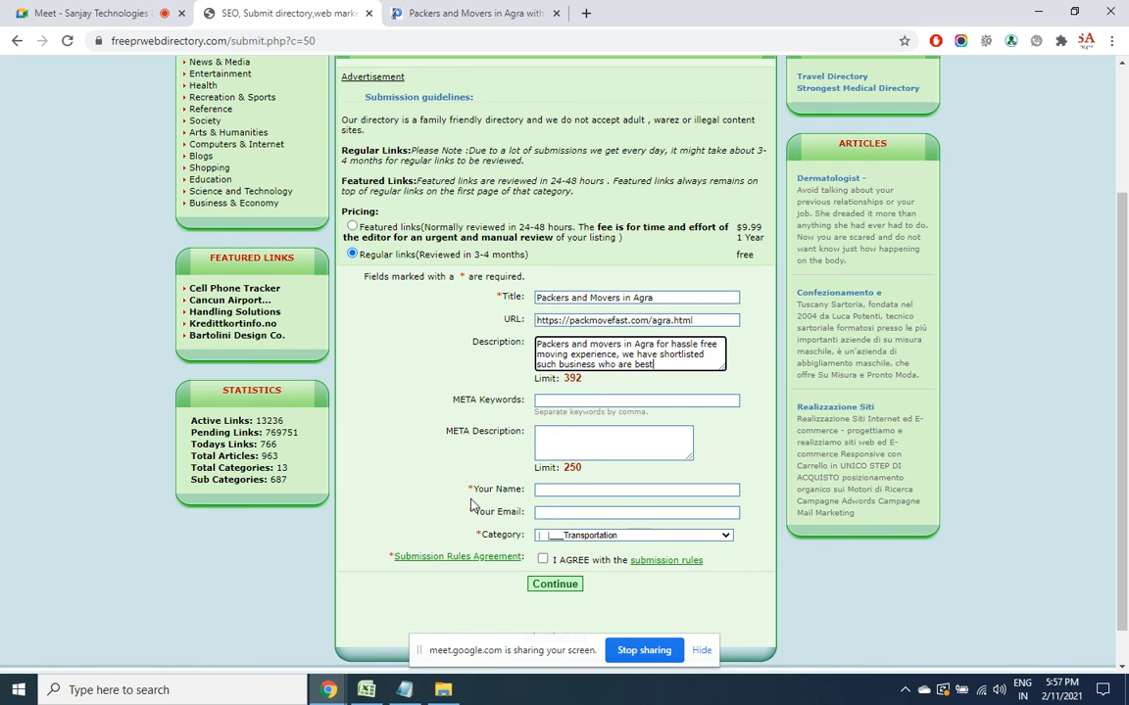
key("BackSpace")
key("BackSpace")
key("BackSpace")
key("BackSpace")
type("the service.")
key("ctrl+a")
key("ctrl+c")
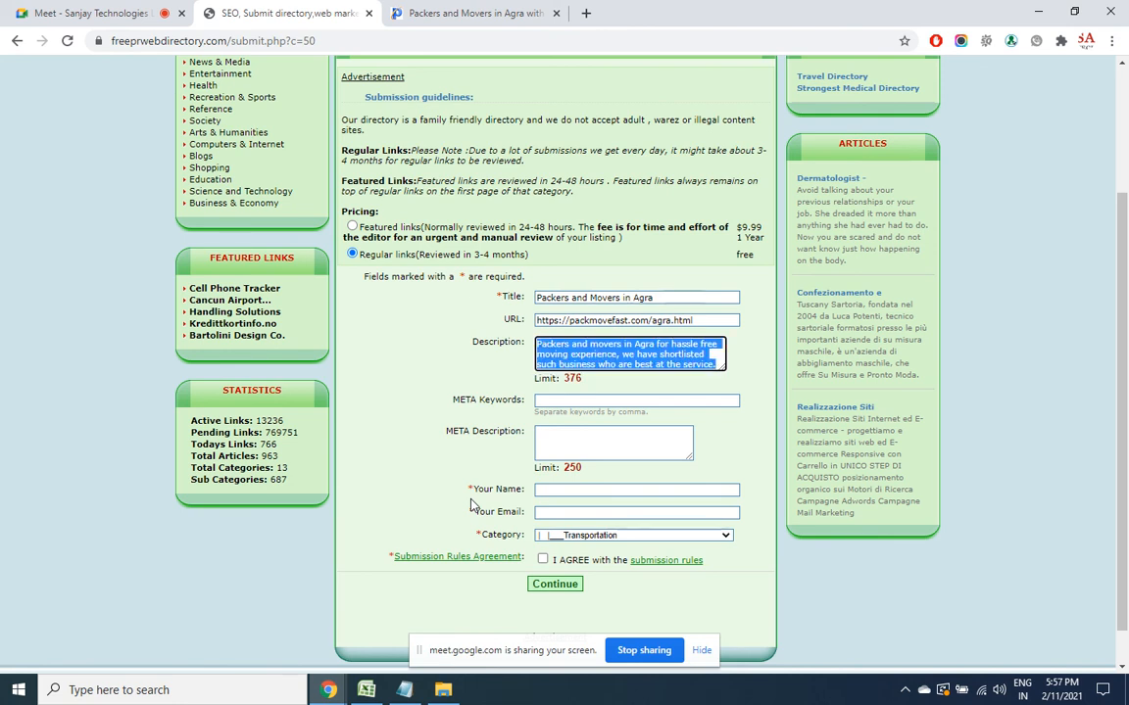
Paste the description into META Description; set META Keywords to 'packers and movers in agra, packers and movers agra'
left_click(638, 435)
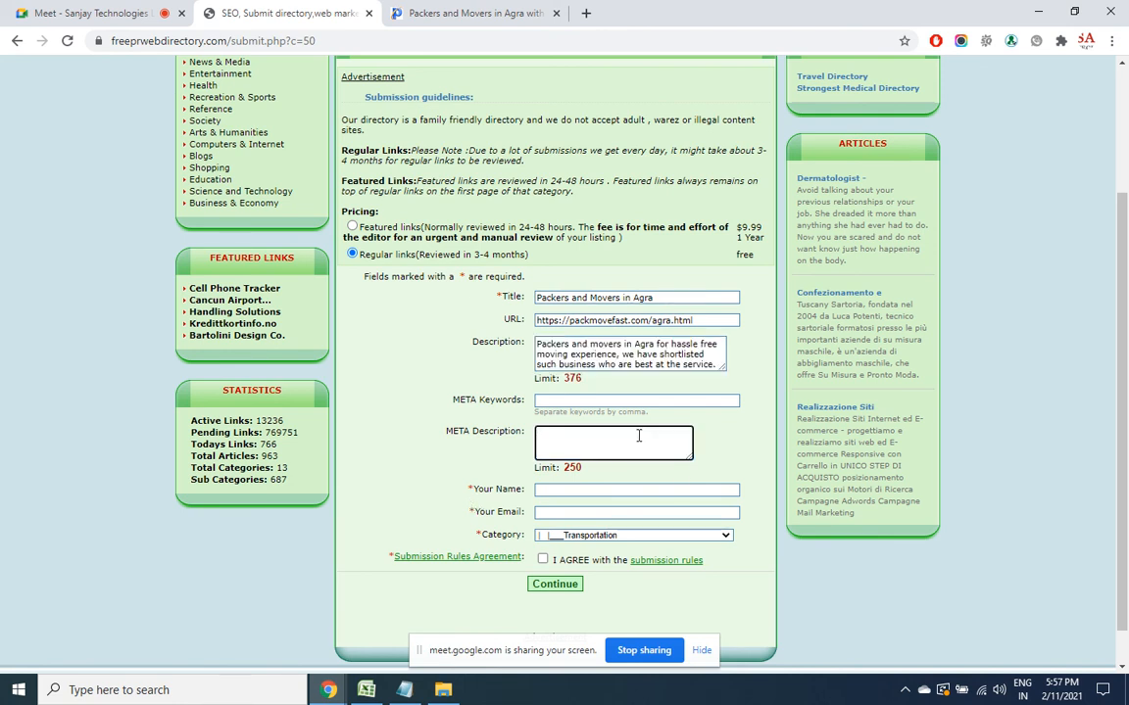
key("ctrl+v")
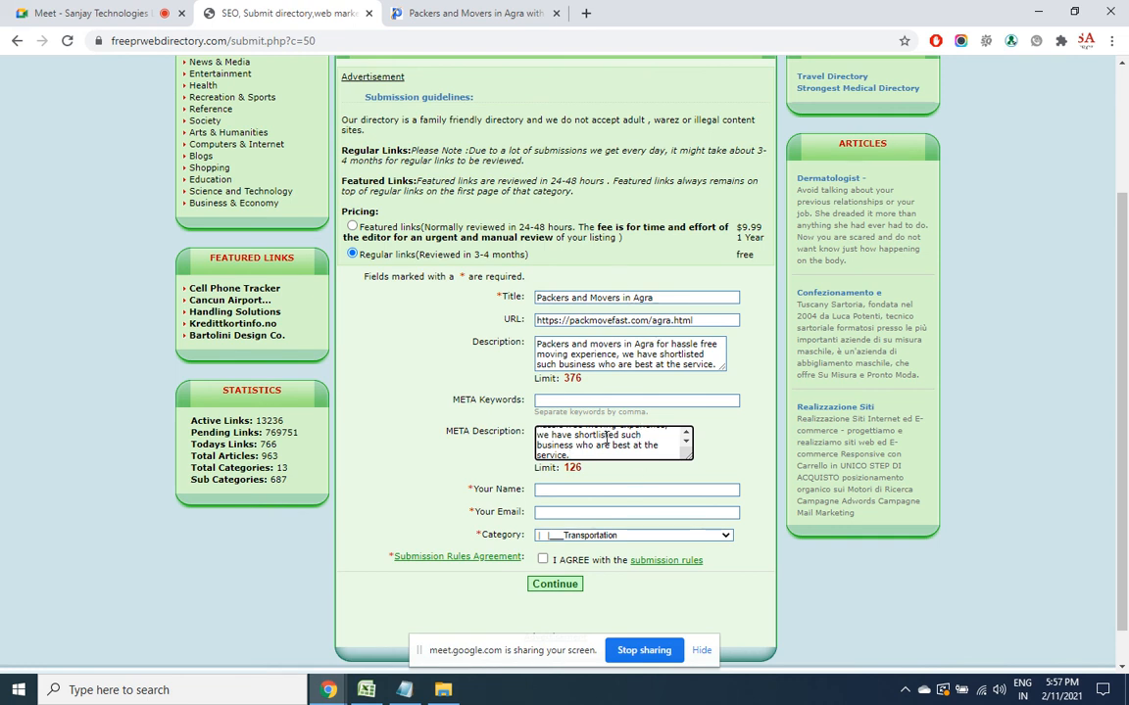
left_click(572, 399)
type("pack")
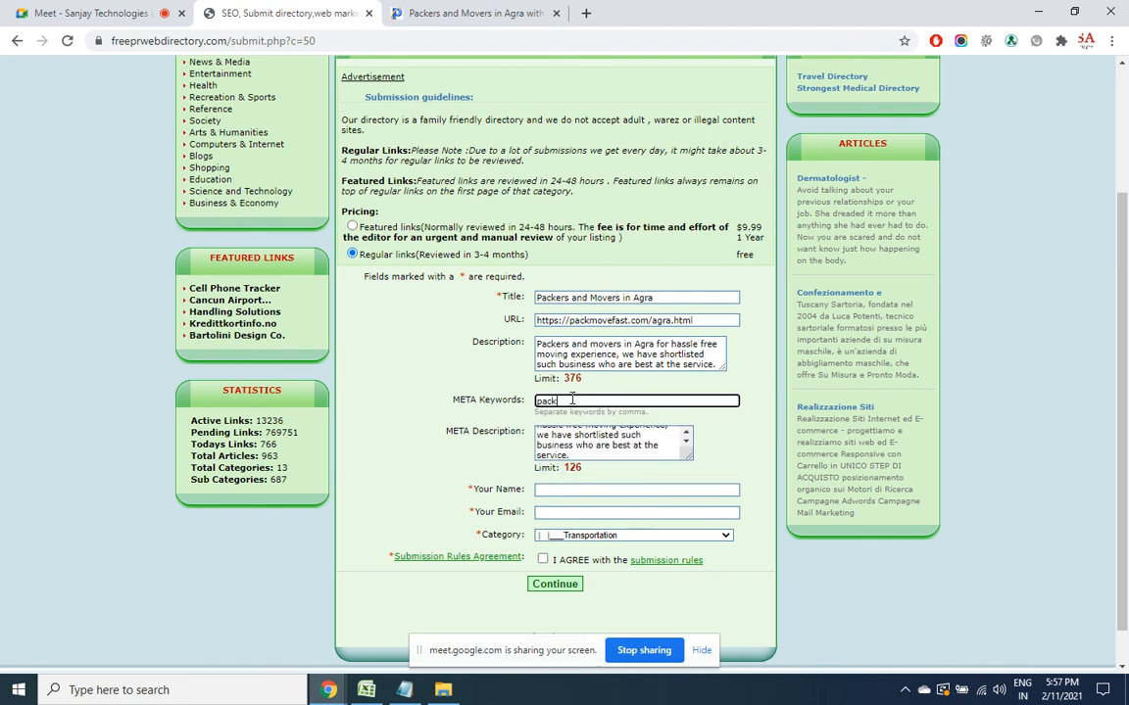
type("ers,and movers in agra")
key("ctrl+plus")
key("ctrl+plus")
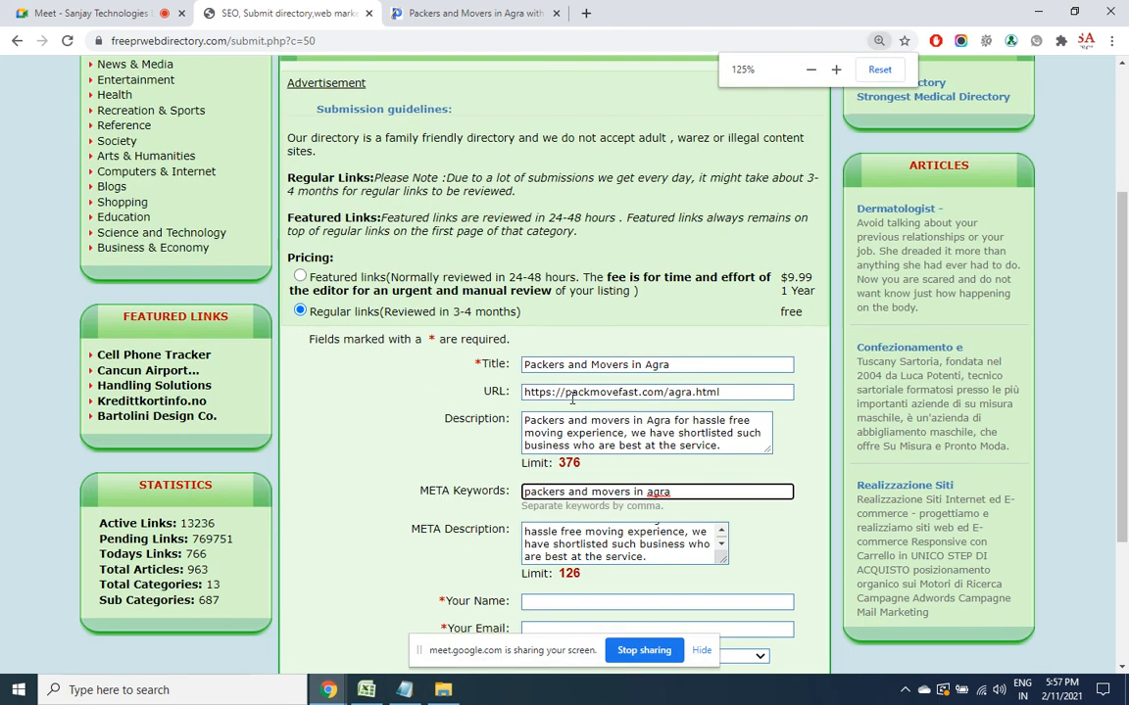
type(", ")
type("packers a")
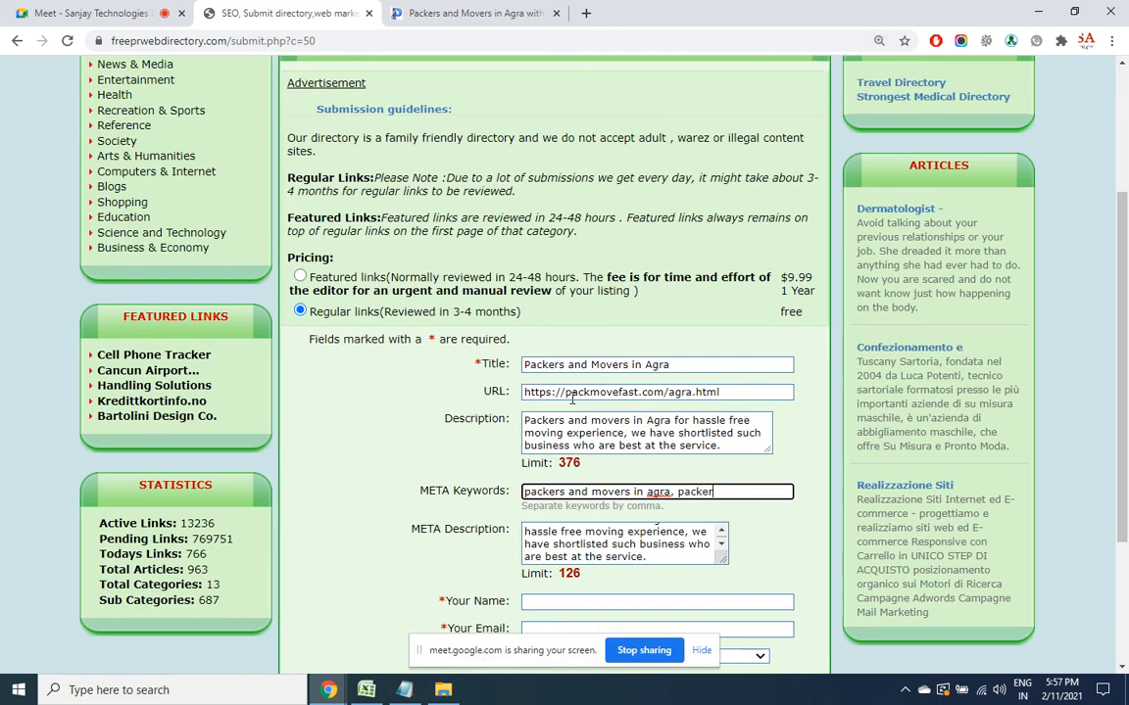
type("nd movers agra")
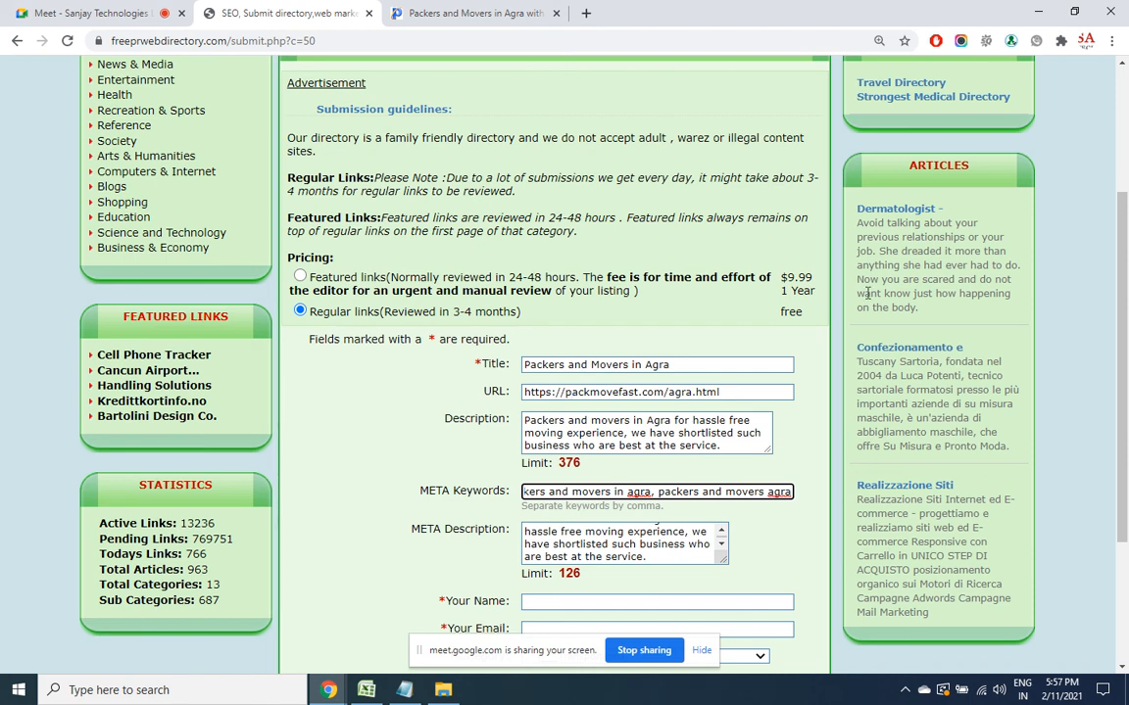
scroll(1126, 444, "down", 2)
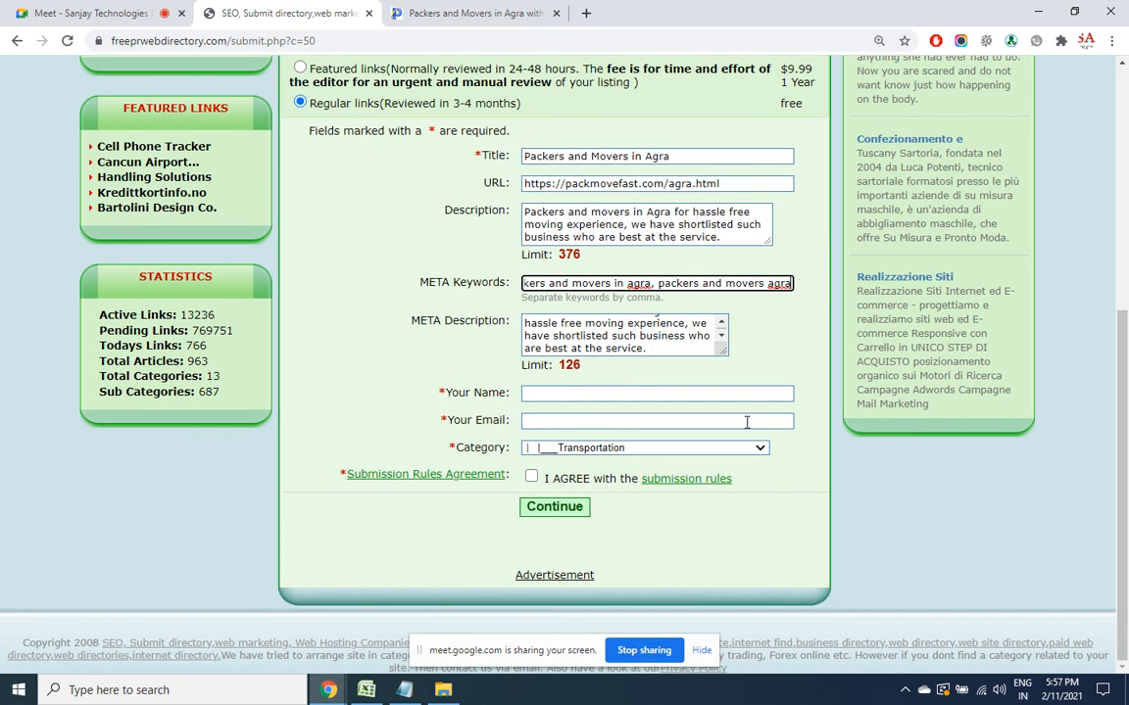
Autofill name and e-mail from saved details, accept the submission rules, and submit the Agra link
left_click(719, 395)
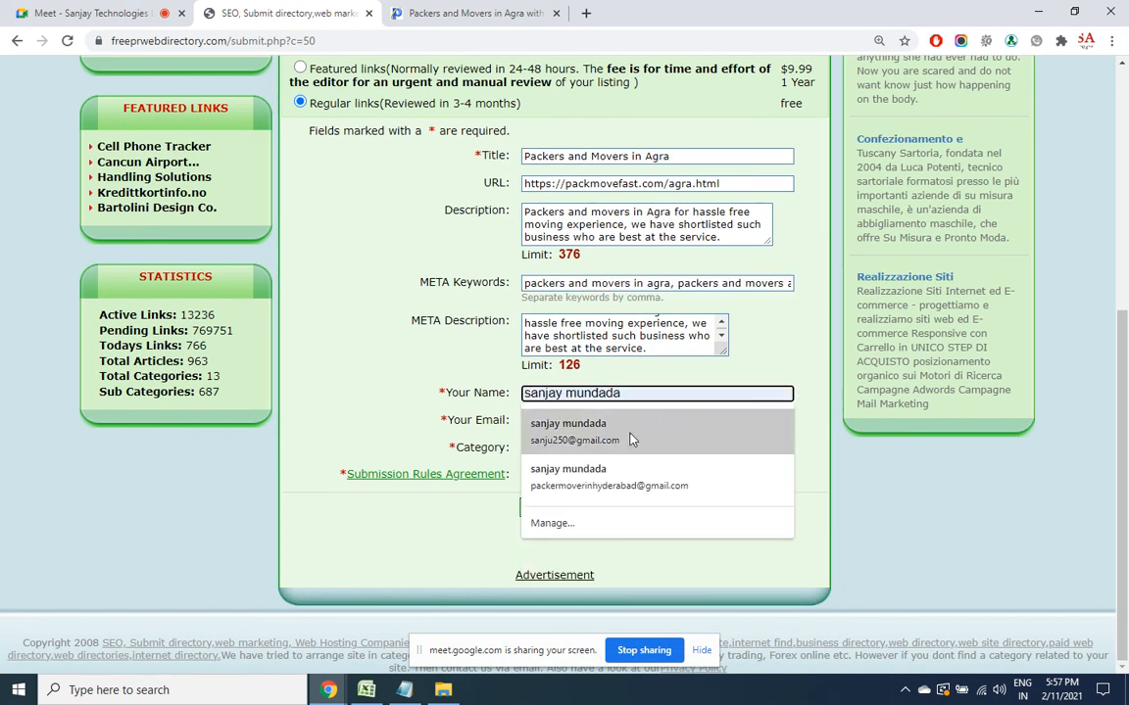
left_click(631, 440)
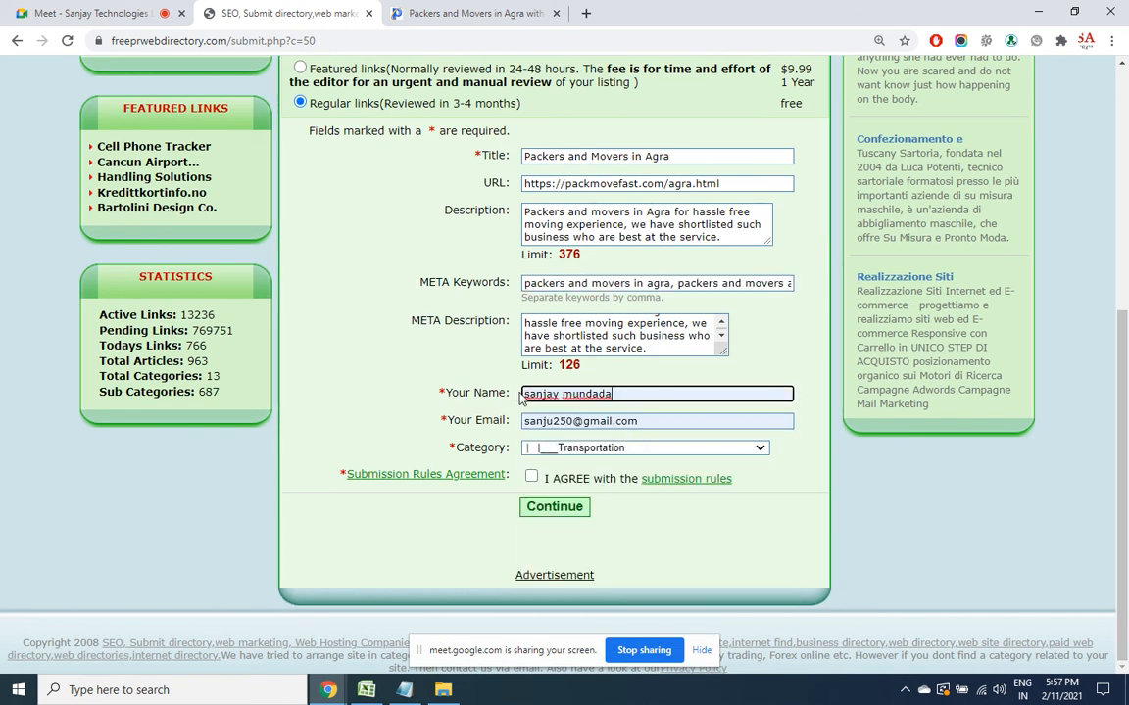
left_click(531, 477)
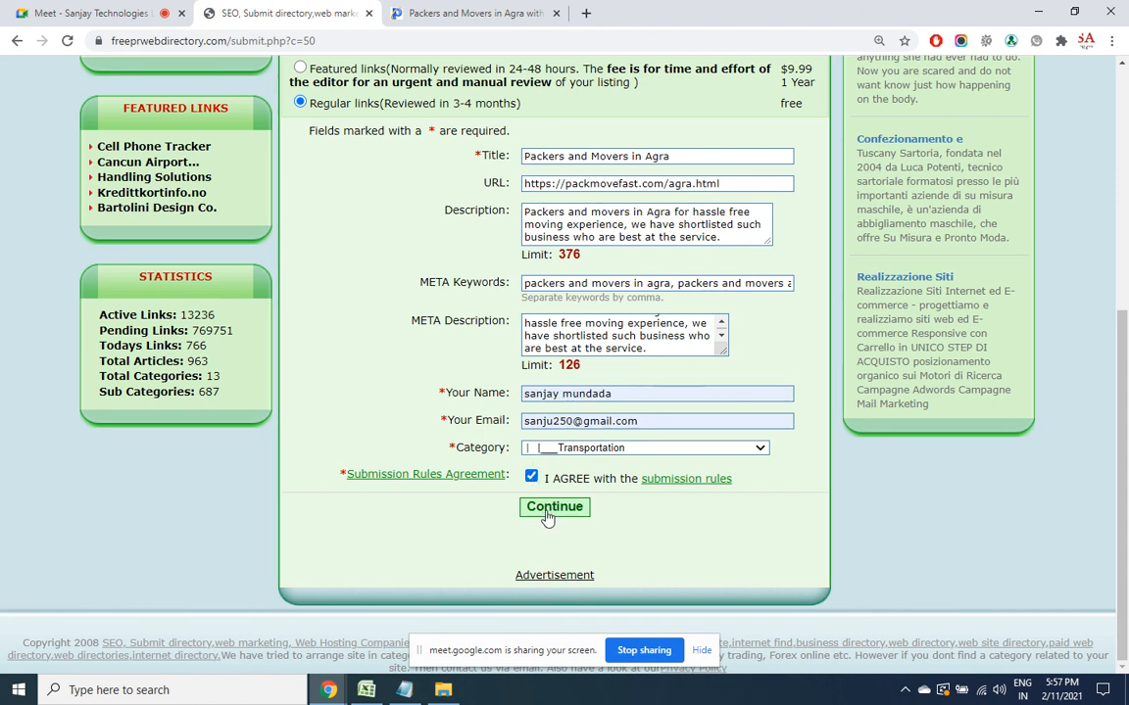
left_click(546, 516)
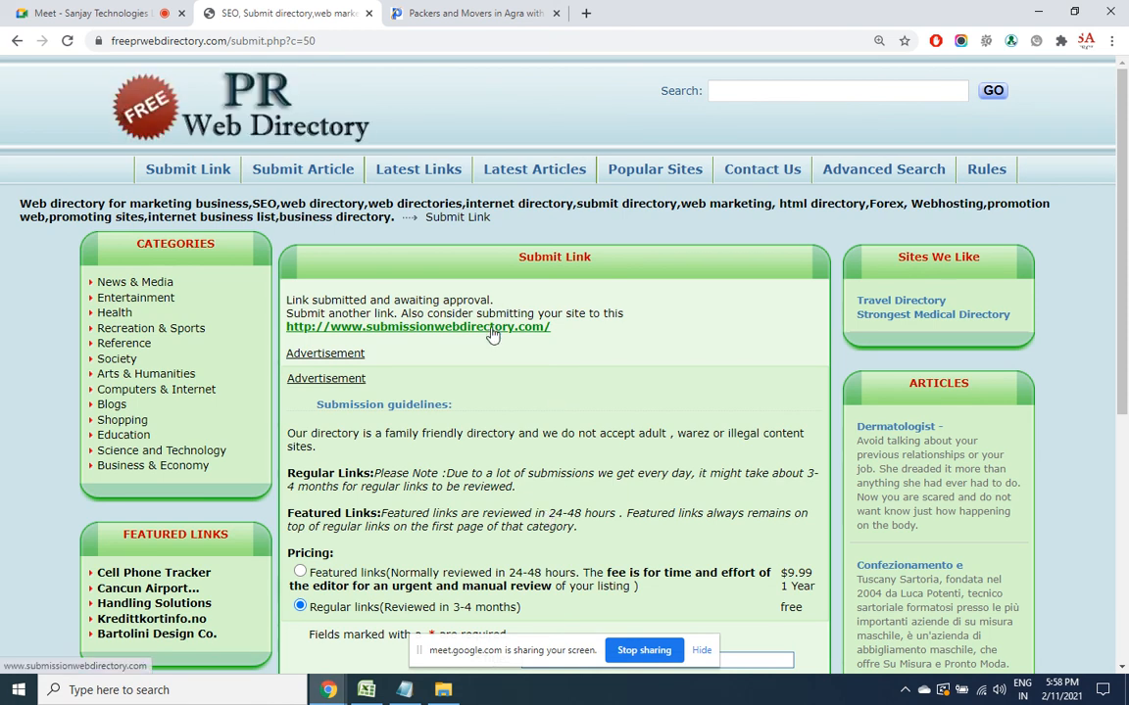
Open submissionwebdirectory.com, search 'packers', and go to the Business & Economy: Transportation category
left_click(417, 332)
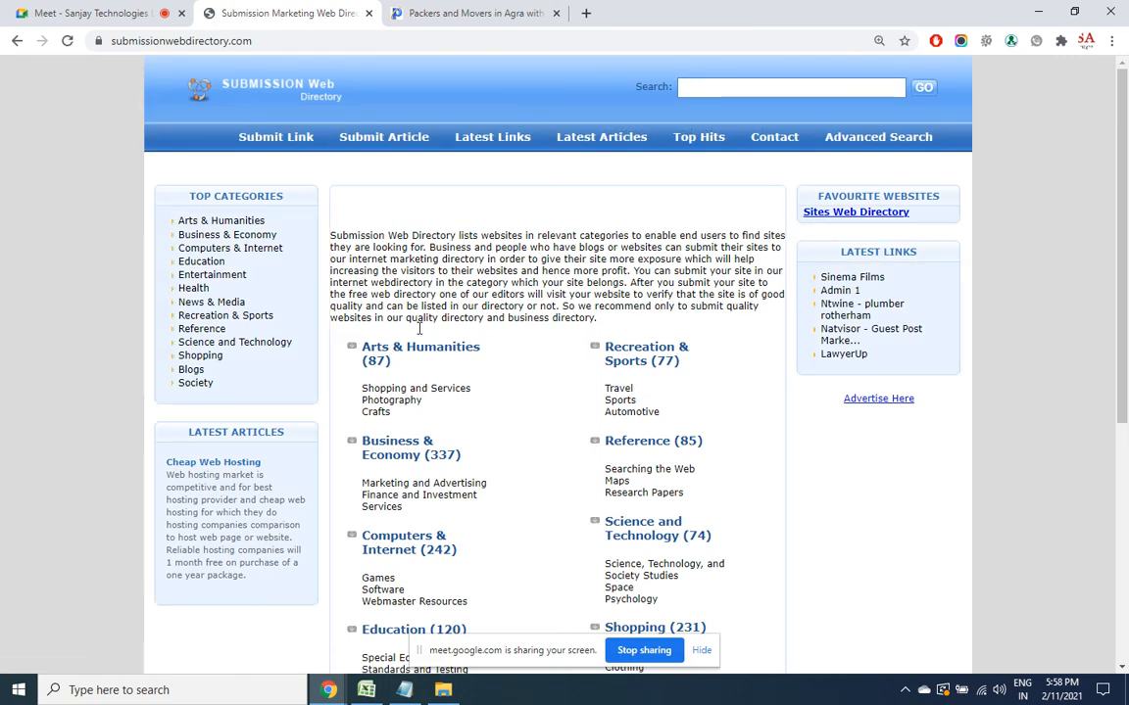
left_click(720, 87)
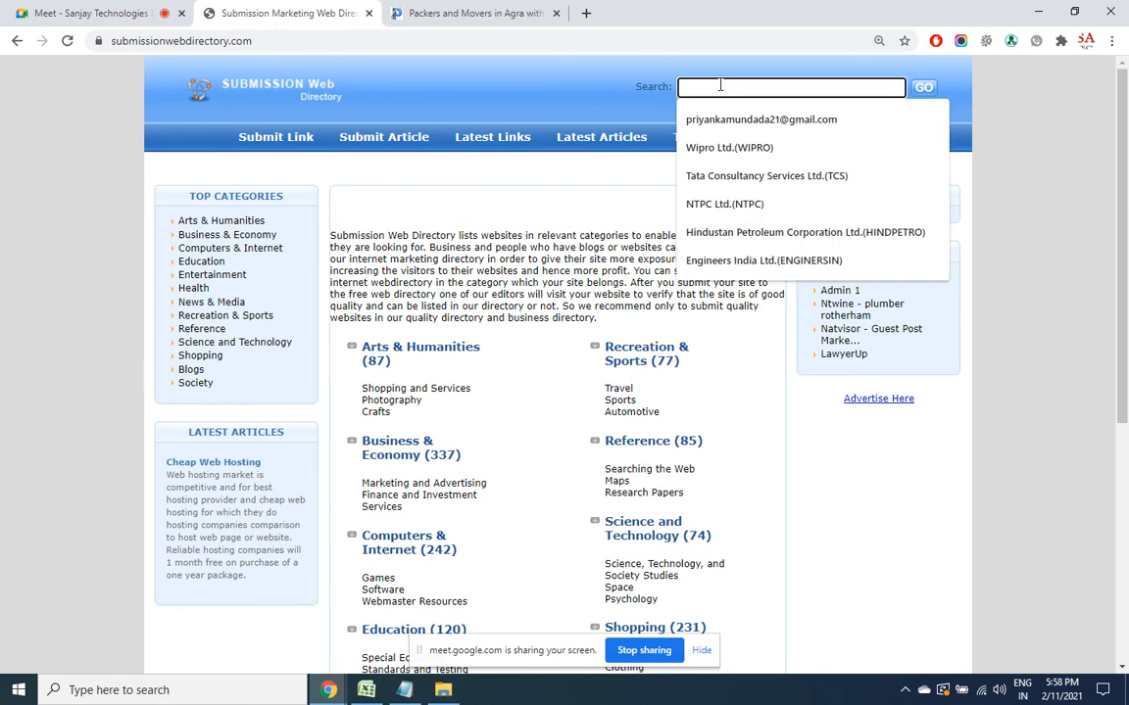
type("packers")
key("Return")
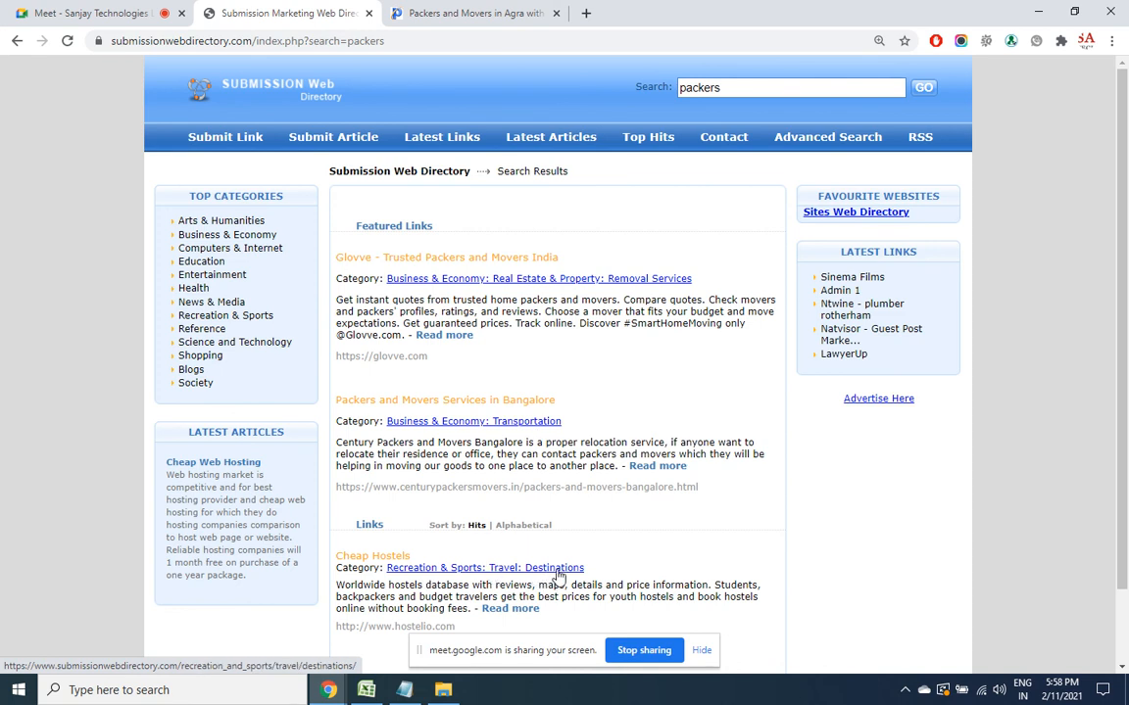
left_click(451, 422)
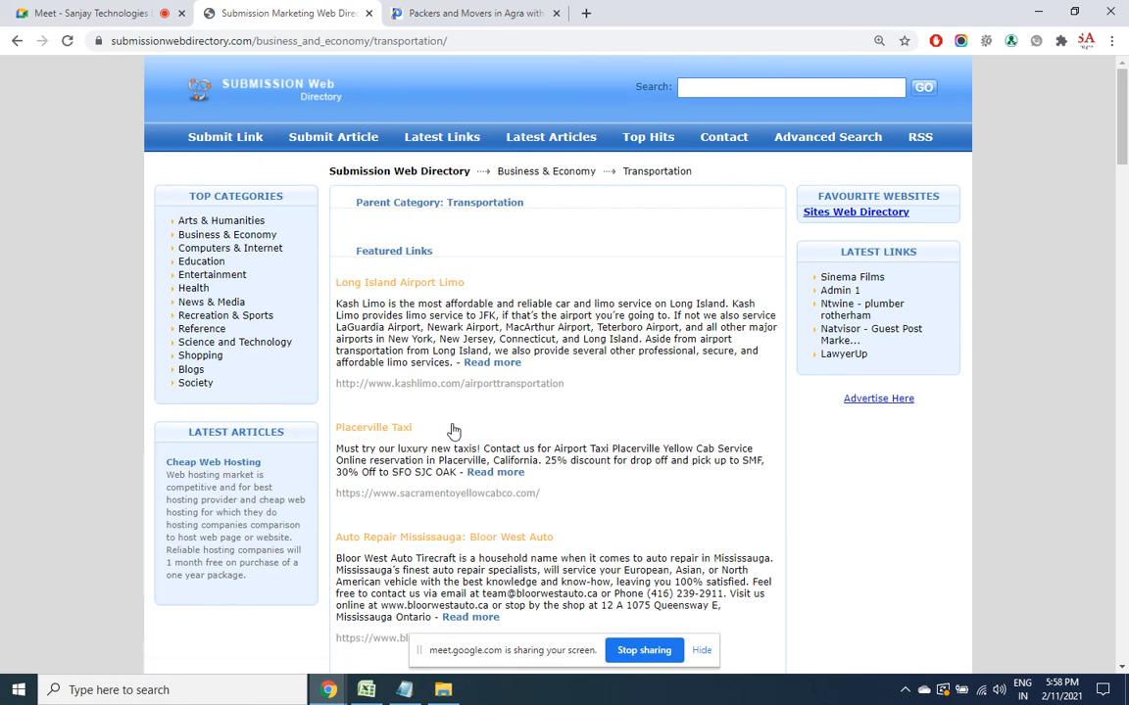
Open the Submit Link form and copy the Agra page address from the Pack Move Fast tab
left_click(242, 148)
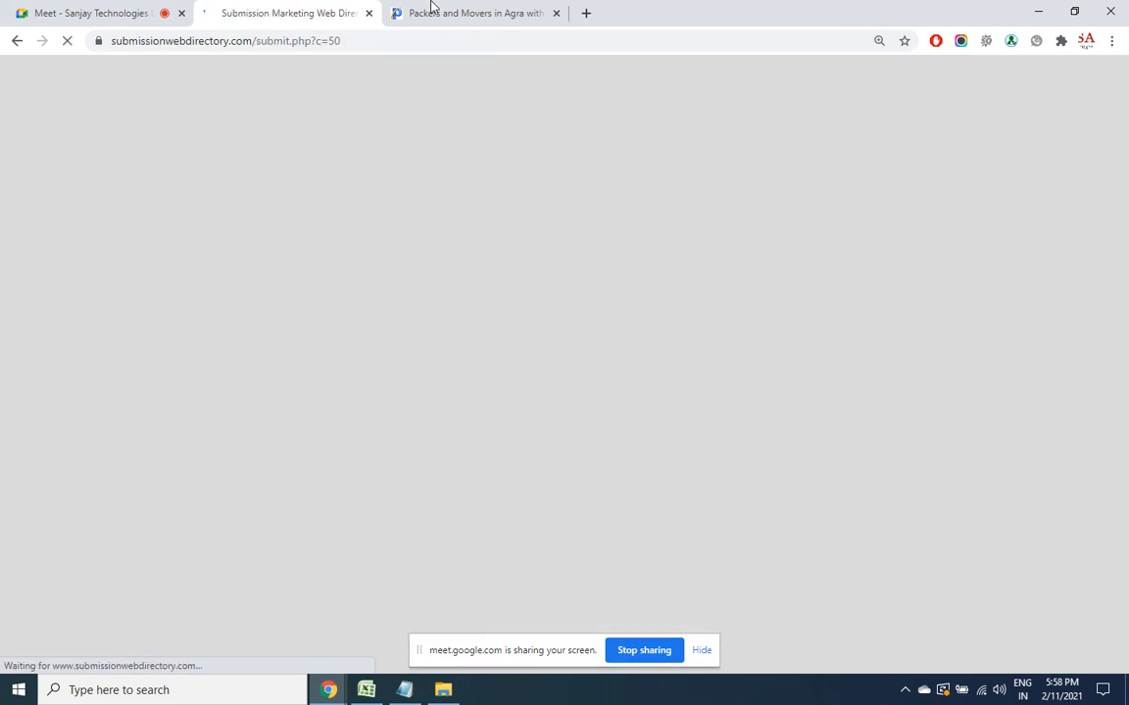
left_click(440, 12)
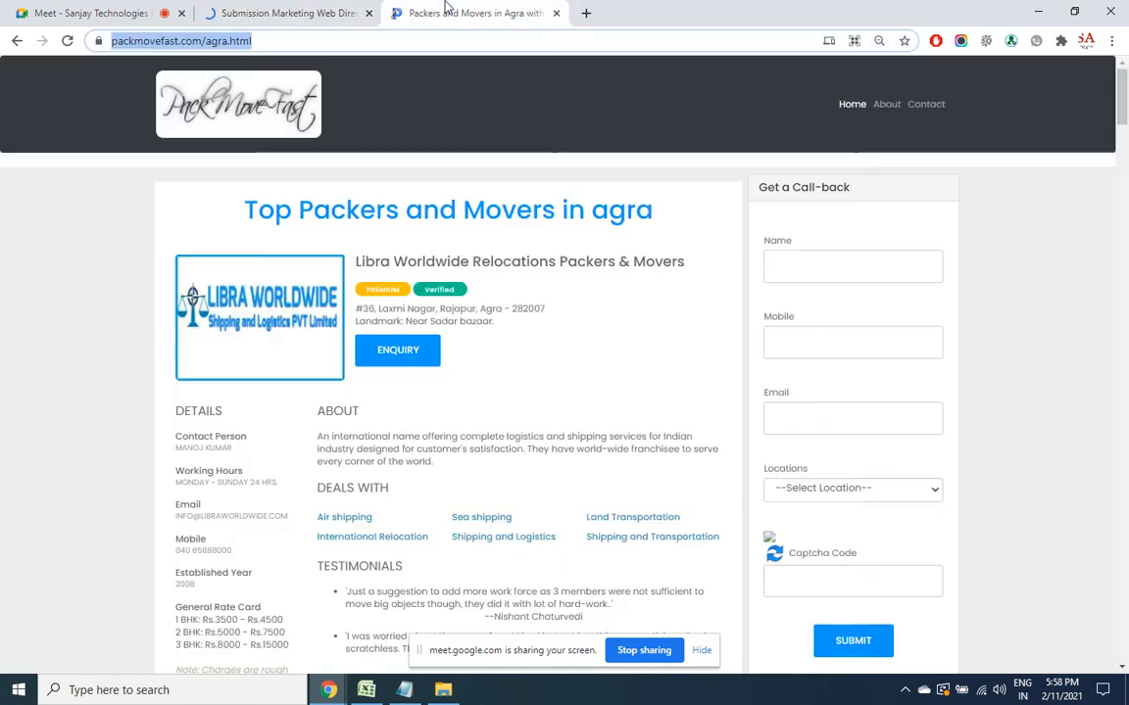
right_click(308, 37)
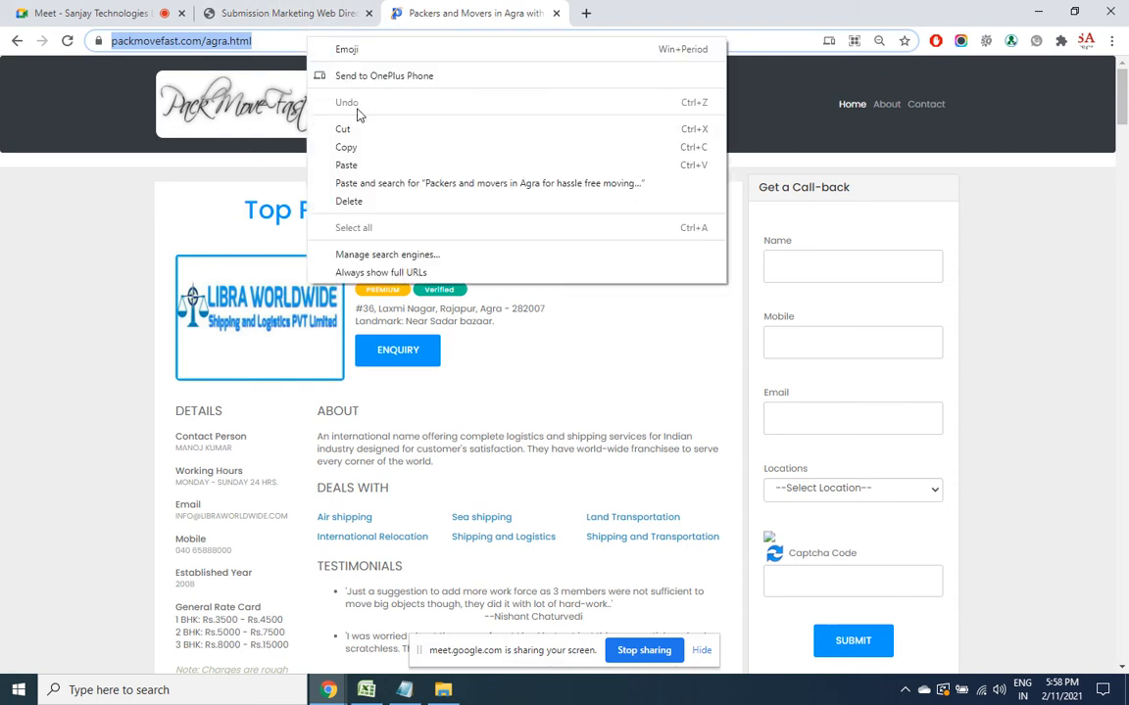
left_click(360, 146)
left_click(284, 13)
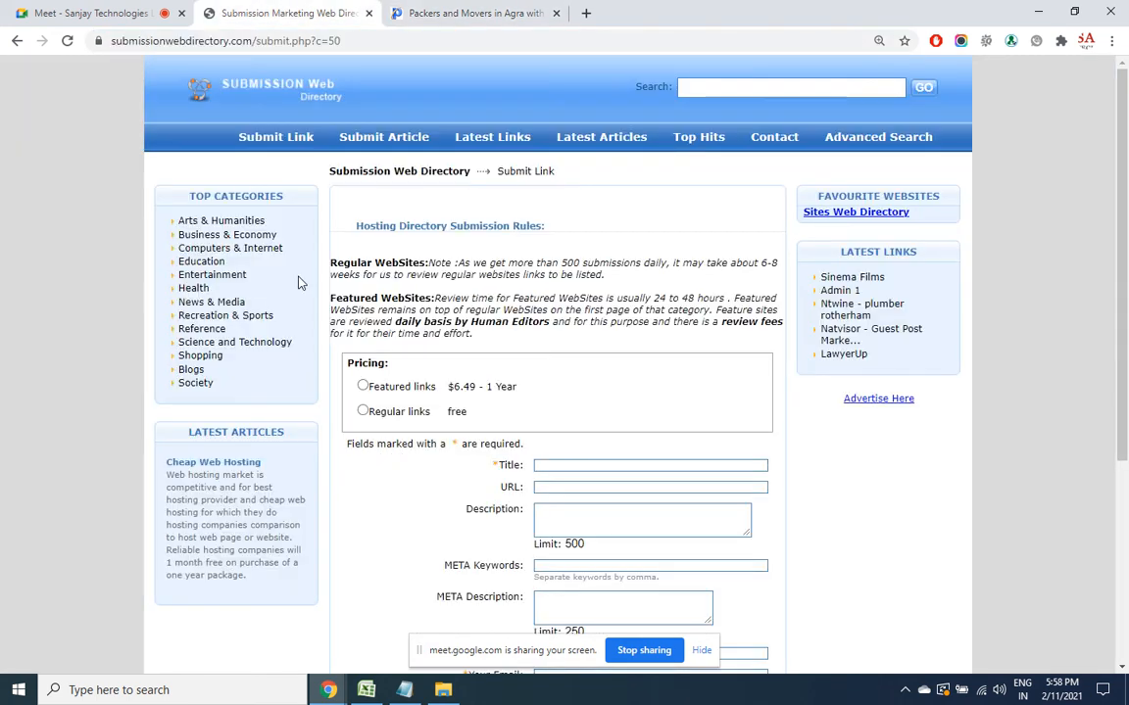
left_click(362, 410)
left_click(588, 465)
type("P")
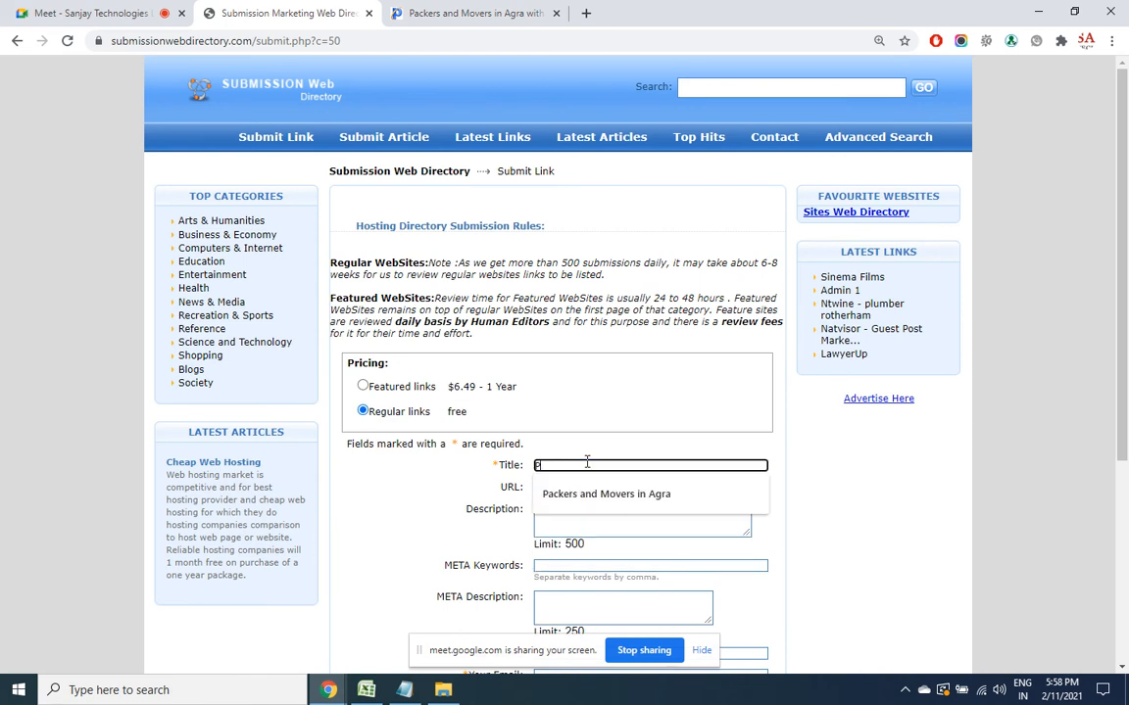
type("ackers and Movers in Agra")
left_click(566, 496)
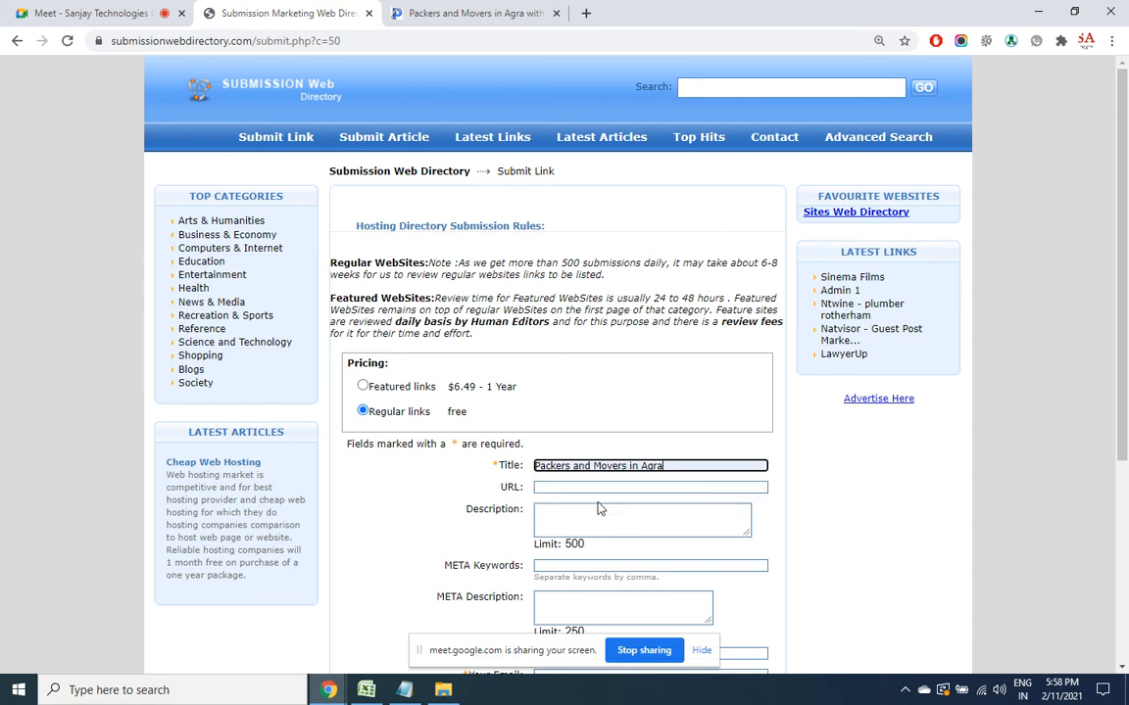
left_click(560, 487)
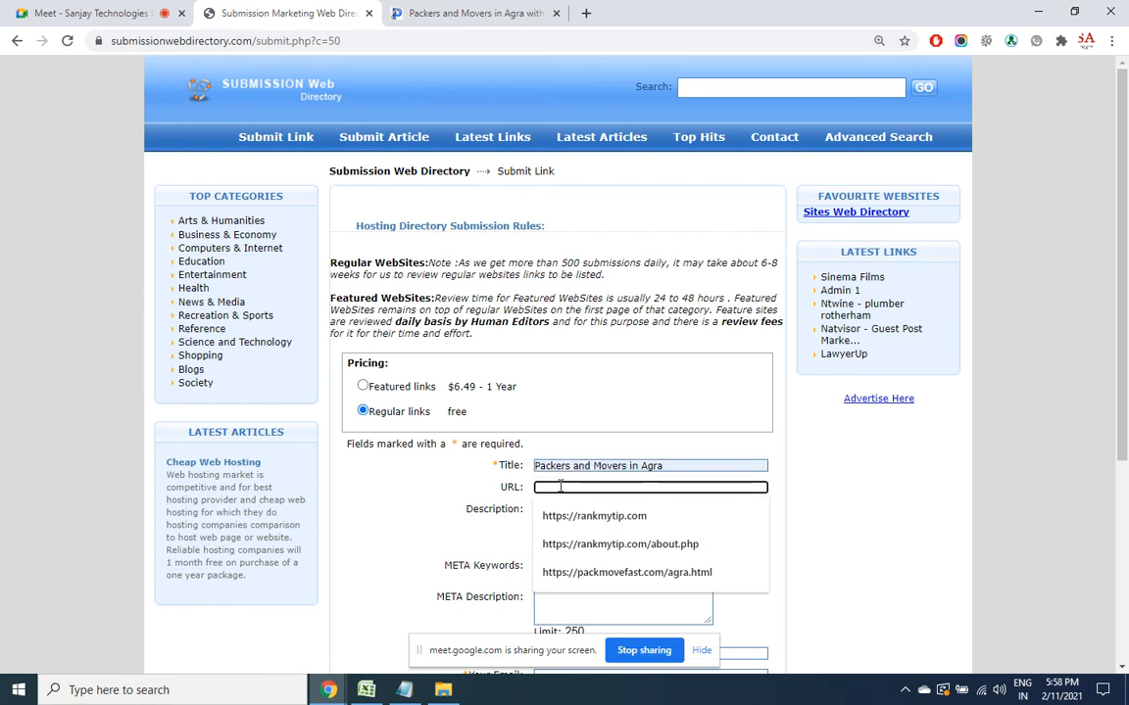
left_click(607, 572)
left_click(585, 518)
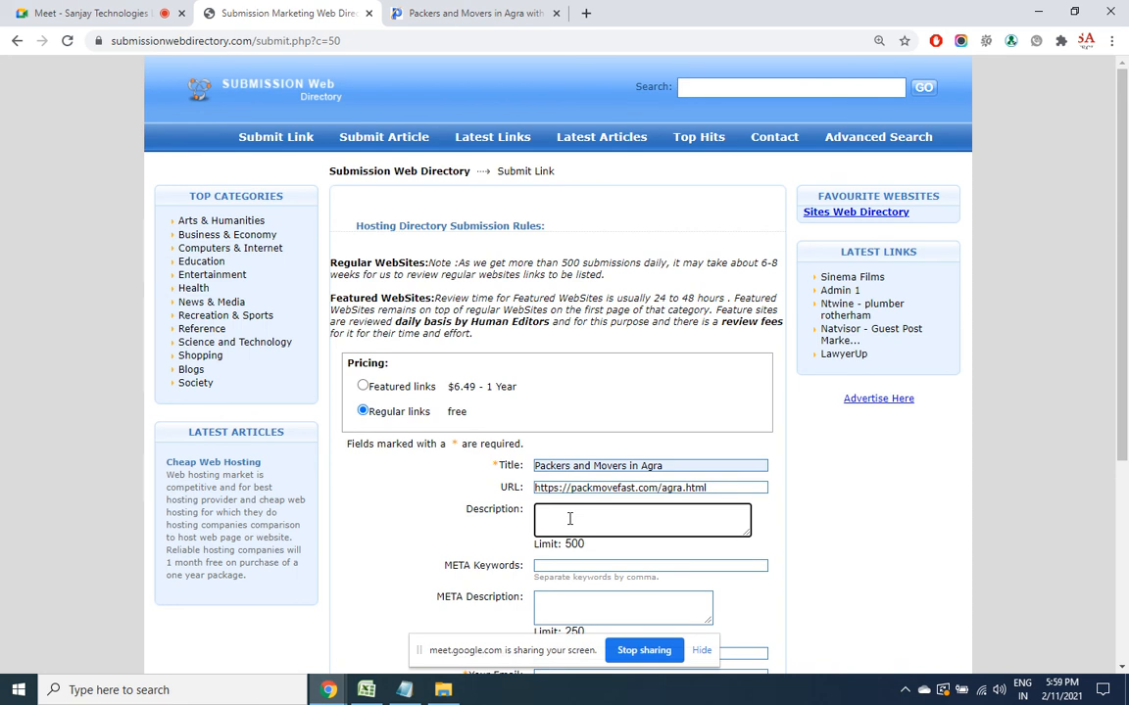
Write the Description 'Find out the best service providers in the city of Agra for your relocation needs.'
type("Find out the best servicer provider")
key("BackSpace")
key("BackSpace")
key("BackSpace")
key("BackSpace")
key("BackSpace")
key("BackSpace")
key("BackSpace")
key("BackSpace")
key("BackSpace")
key("BackSpace")
type("pro")
key("BackSpace")
type("ovider")
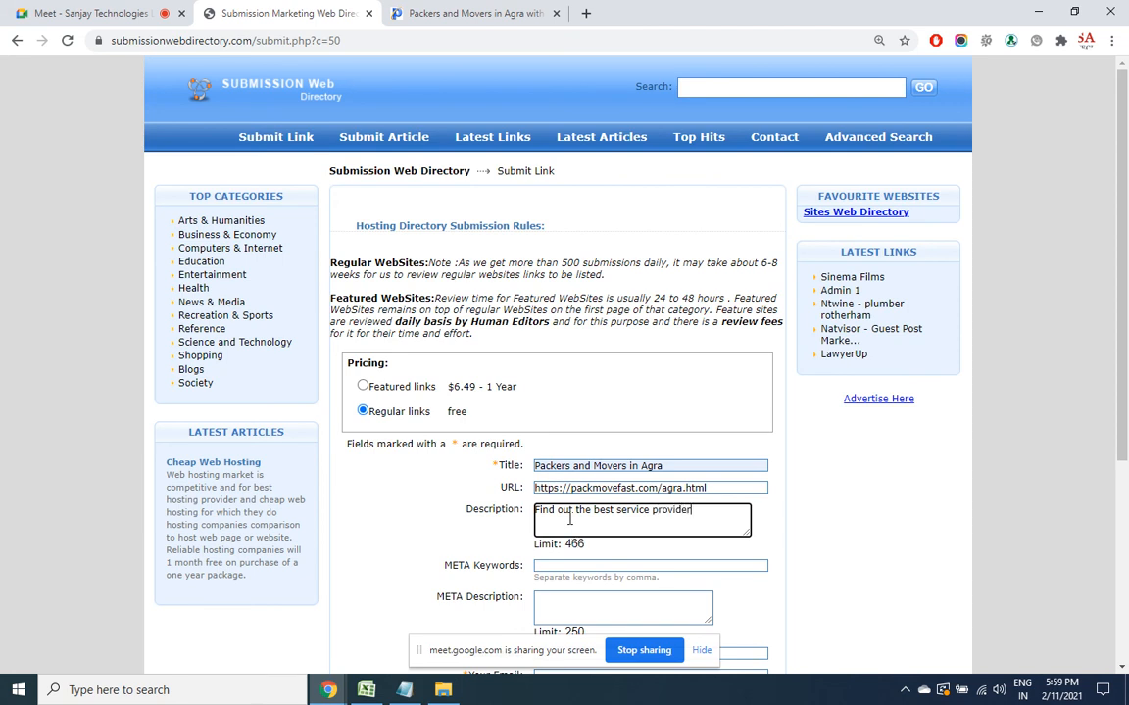
type("s in you")
key("BackSpace")
key("BackSpace")
key("BackSpace")
type("the city of Agra. for your")
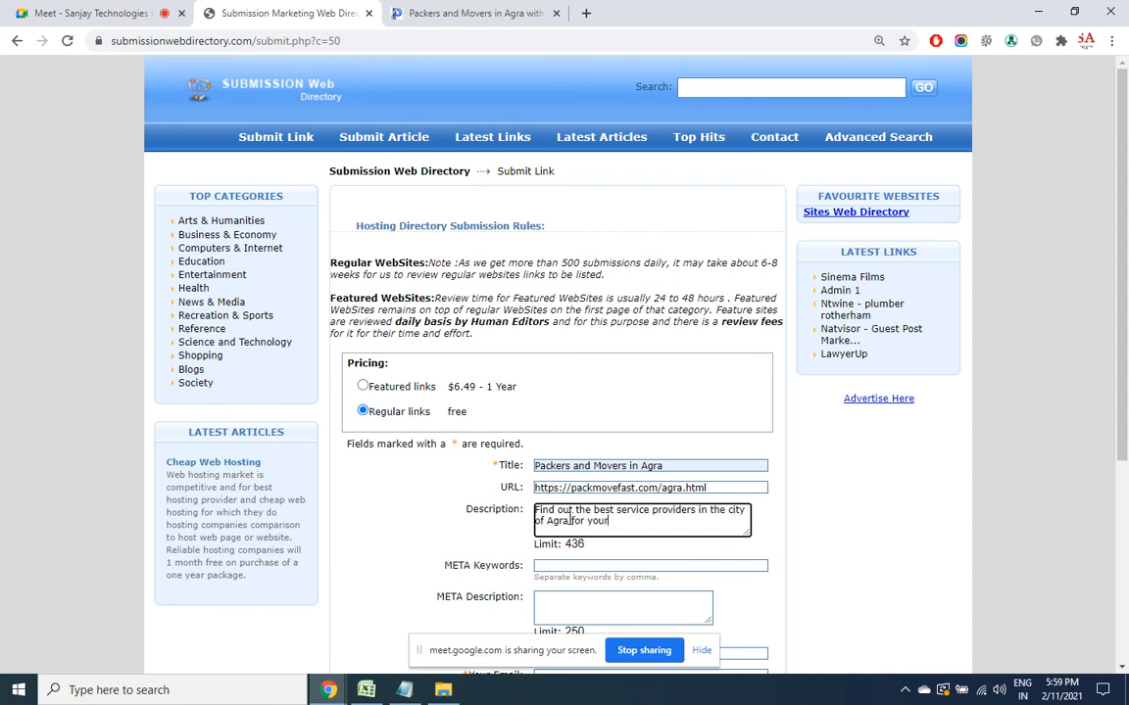
type(" relocation needs.")
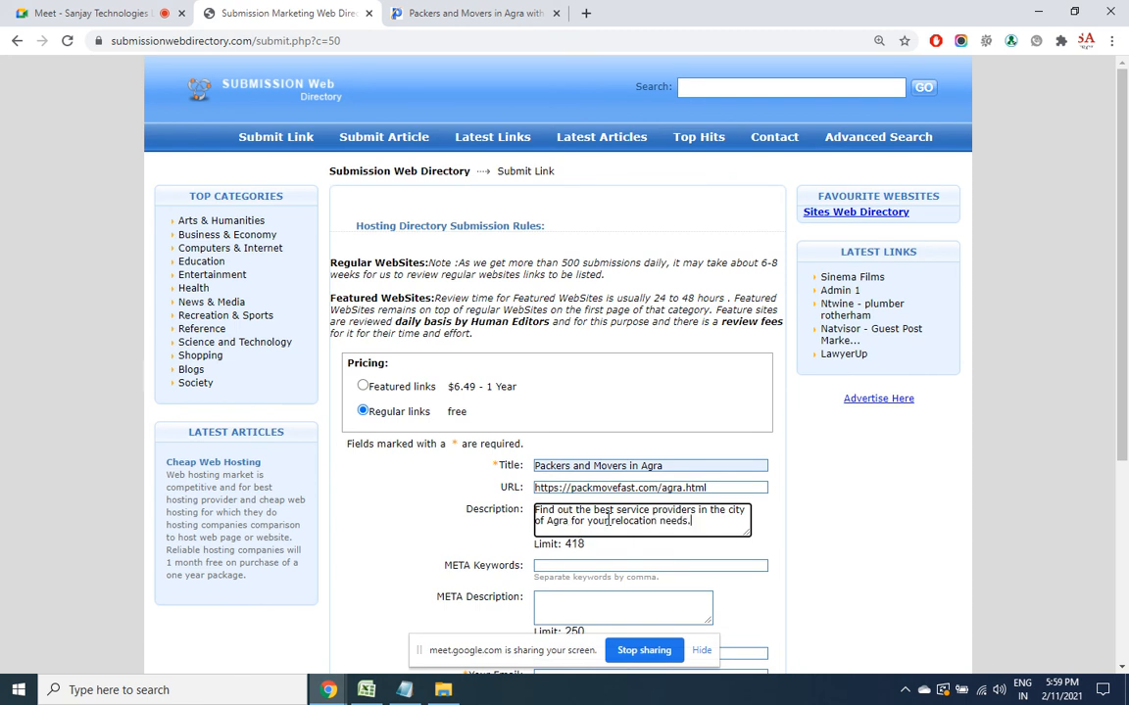
Insert 'list of' and add 'Each listed business is thoroughly checked for the quality of service.'
left_click(594, 509)
type("list of")
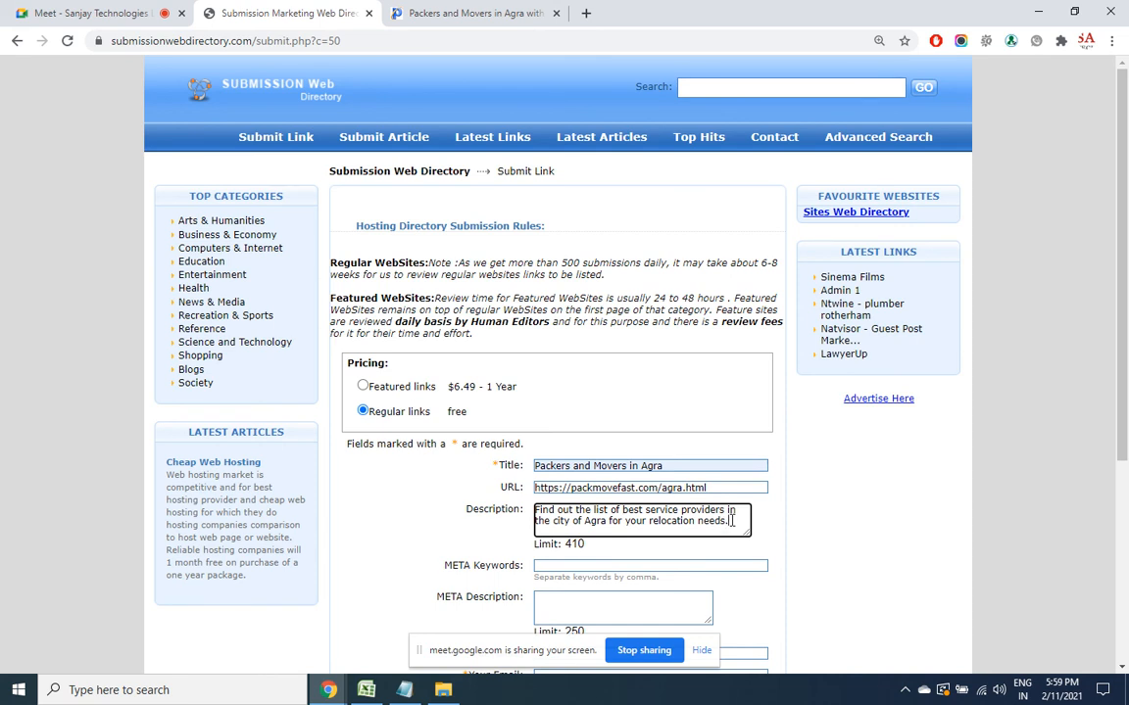
type("Each b")
key("BackSpace")
type("listed busine")
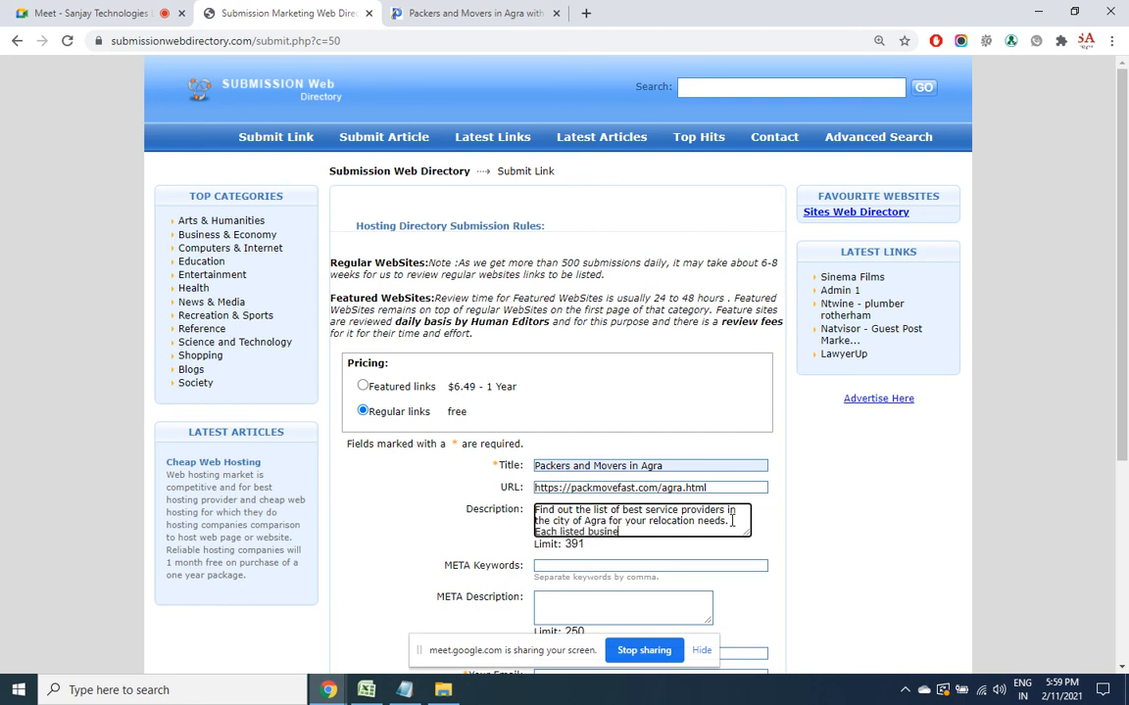
type("ss is")
type(" throught")
type("ly")
key("BackSpace")
key("BackSpace")
key("BackSpace")
key("BackSpace")
key("BackSpace")
key("BackSpace")
key("BackSpace")
key("BackSpace")
key("BackSpace")
type("orou")
type("ghly ")
type("checked")
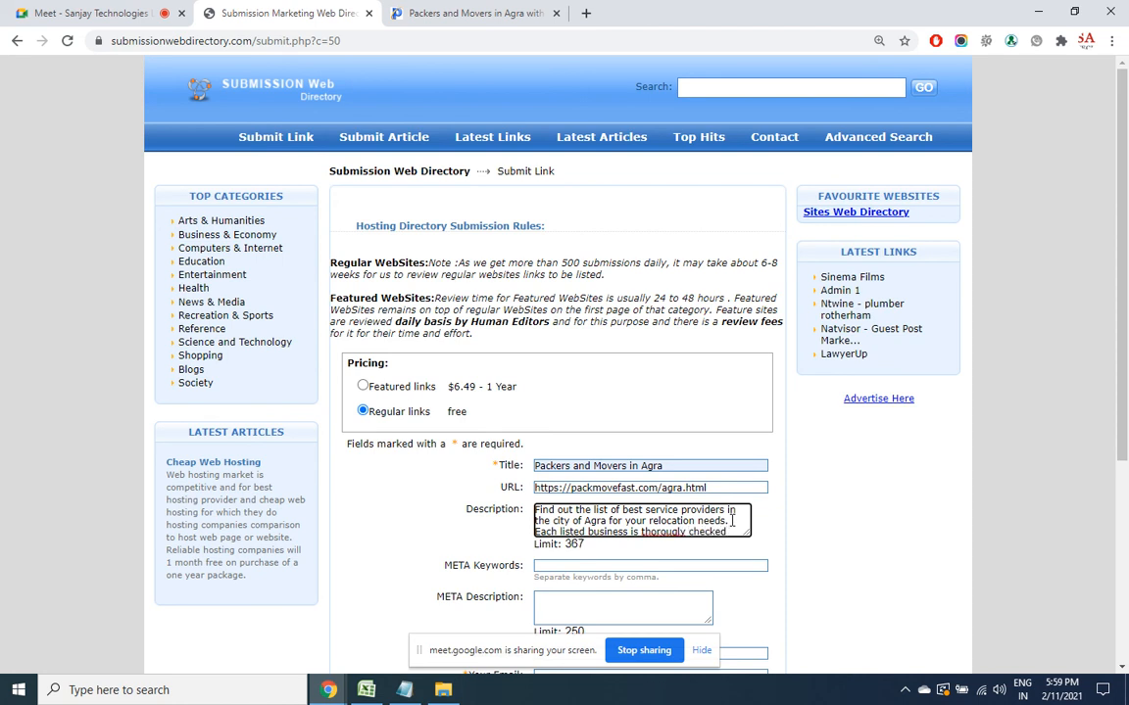
right_click(664, 531)
left_click(722, 340)
left_click(736, 531)
type("for the ")
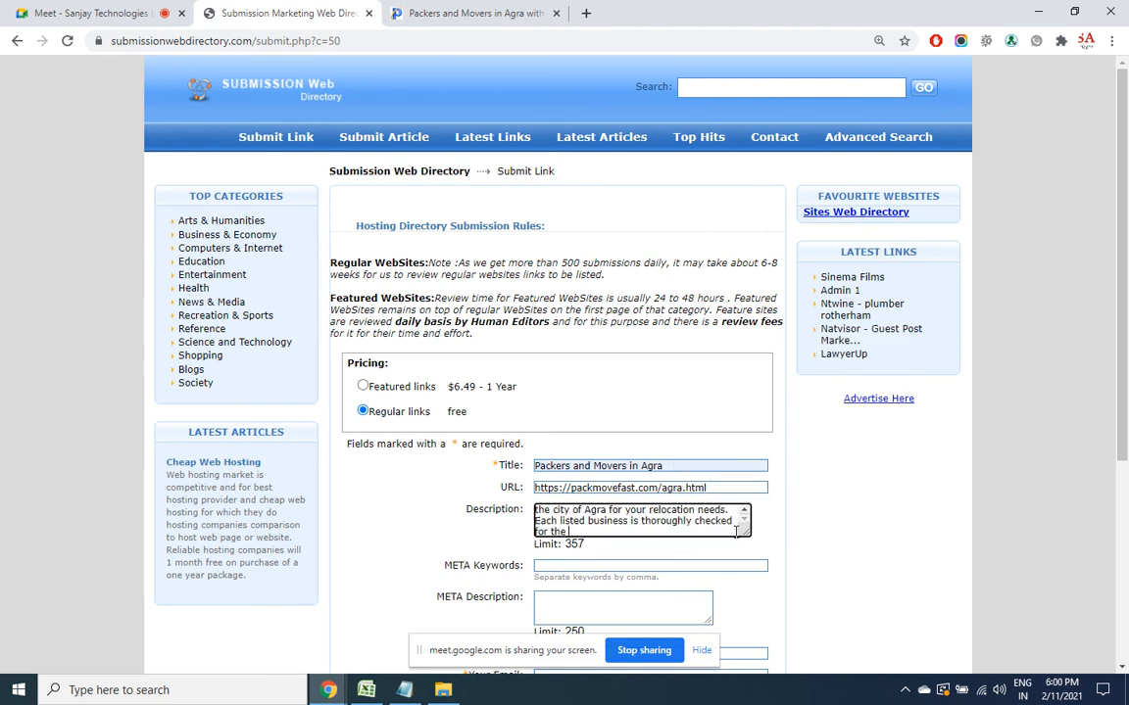
type("quality of service.")
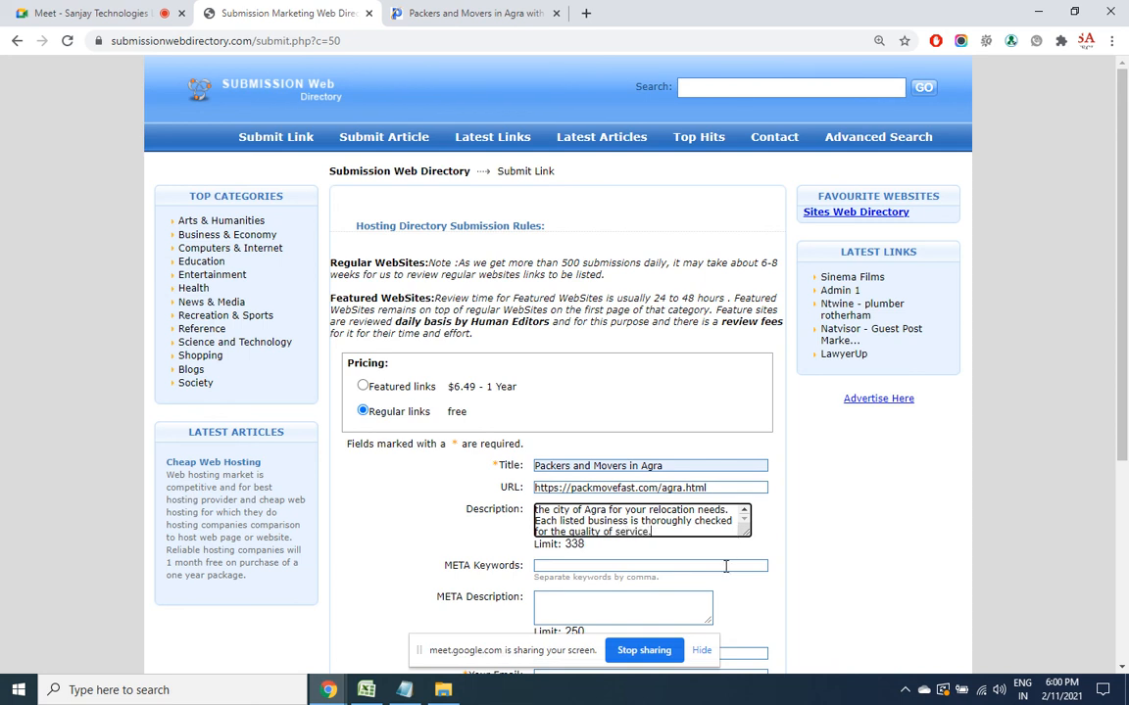
Fill META Keywords with the saved packers and movers keywords and copy the Description into META Description
left_click(726, 567)
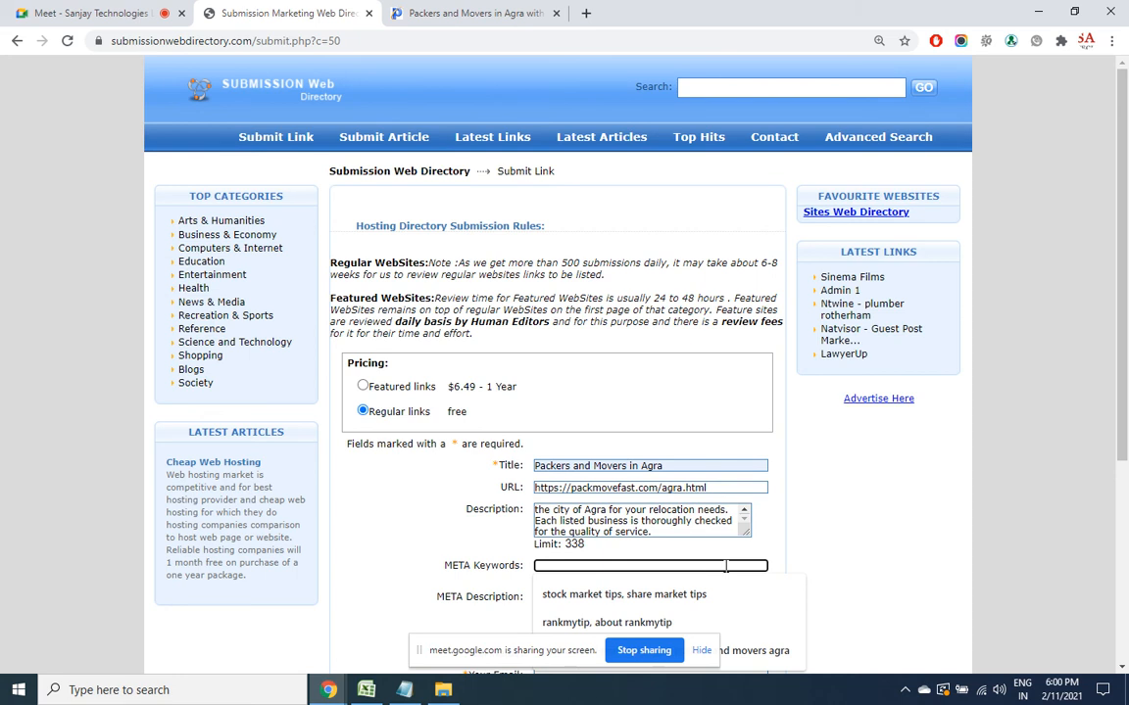
type("packer")
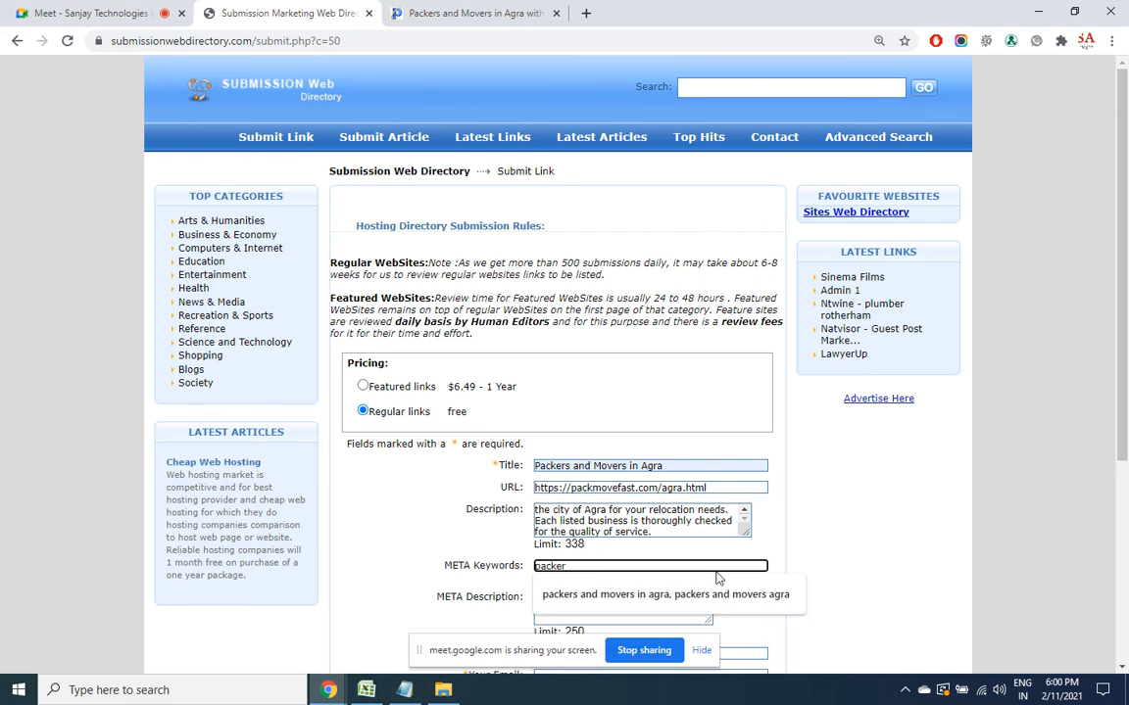
left_click(716, 593)
left_click(613, 605)
left_click(603, 530)
key("ctrl+a")
key("ctrl+c")
left_click(574, 609)
key("ctrl+v")
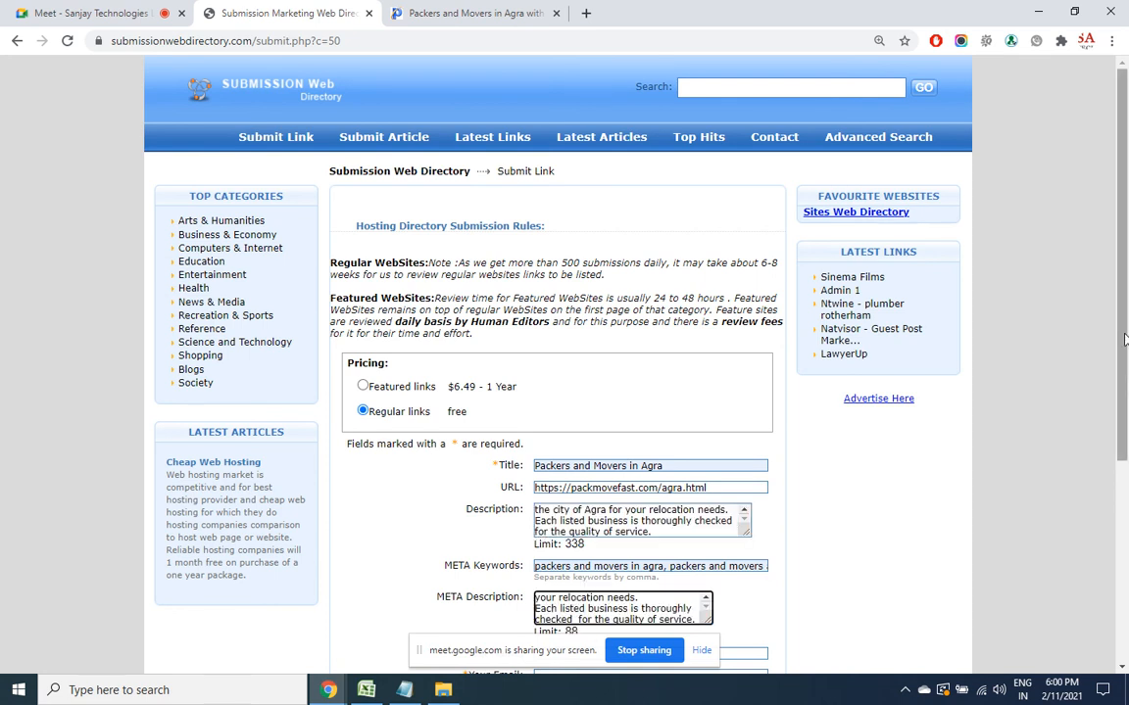
Autofill name and e-mail, enter the shown verification code, accept the rules, and submit the link
scroll(1124, 338, "down", 3)
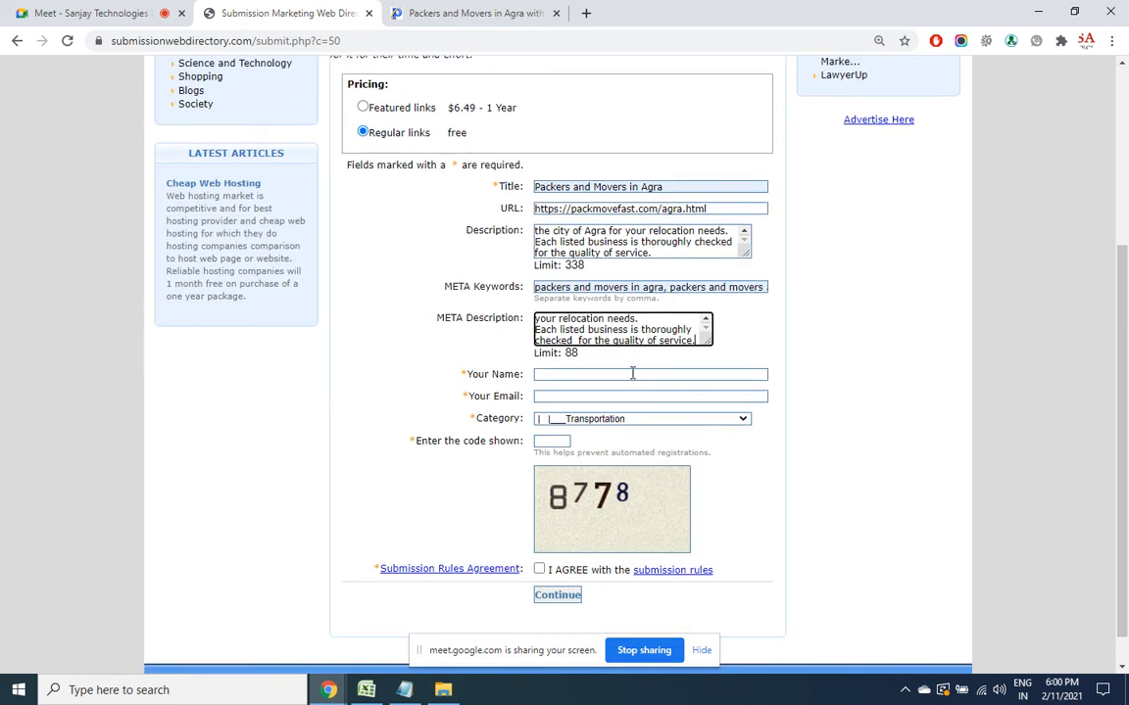
left_click(632, 374)
left_click(587, 405)
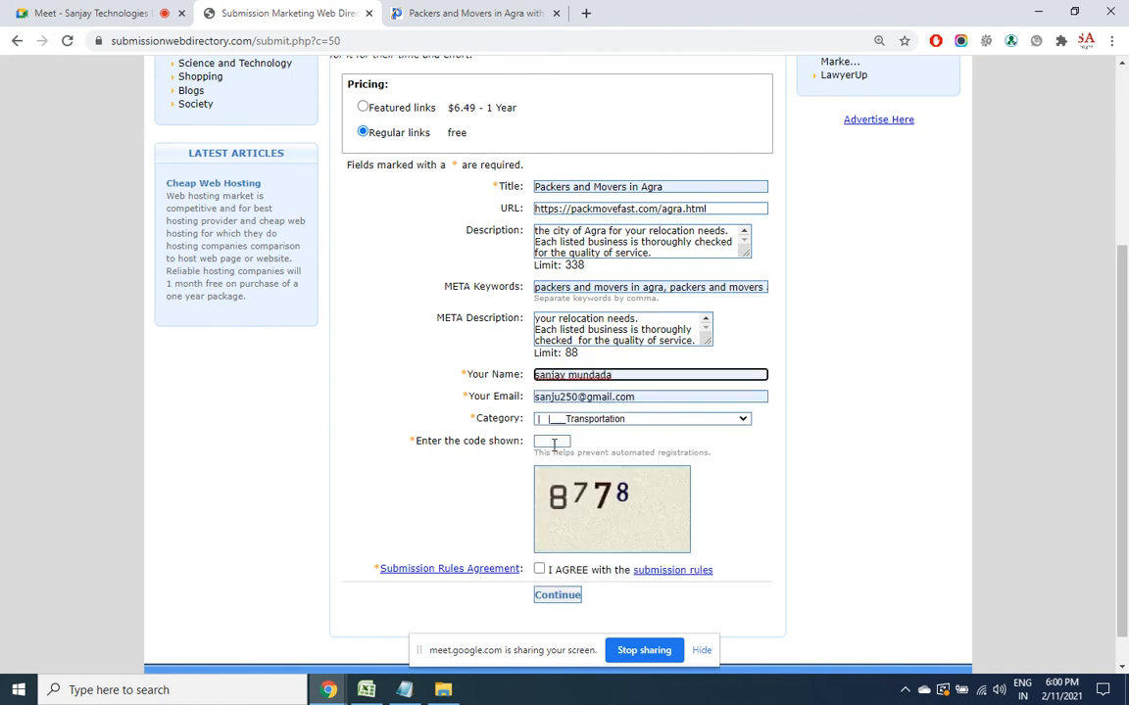
left_click(551, 441)
type("8778")
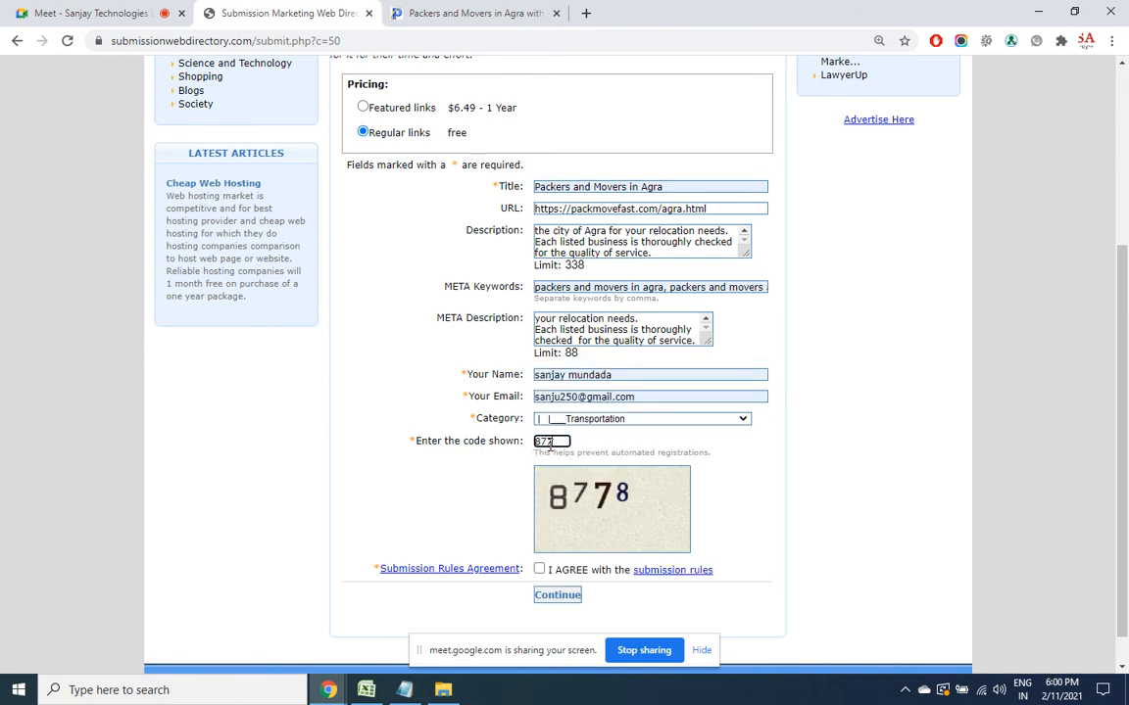
left_click(539, 571)
left_click(563, 601)
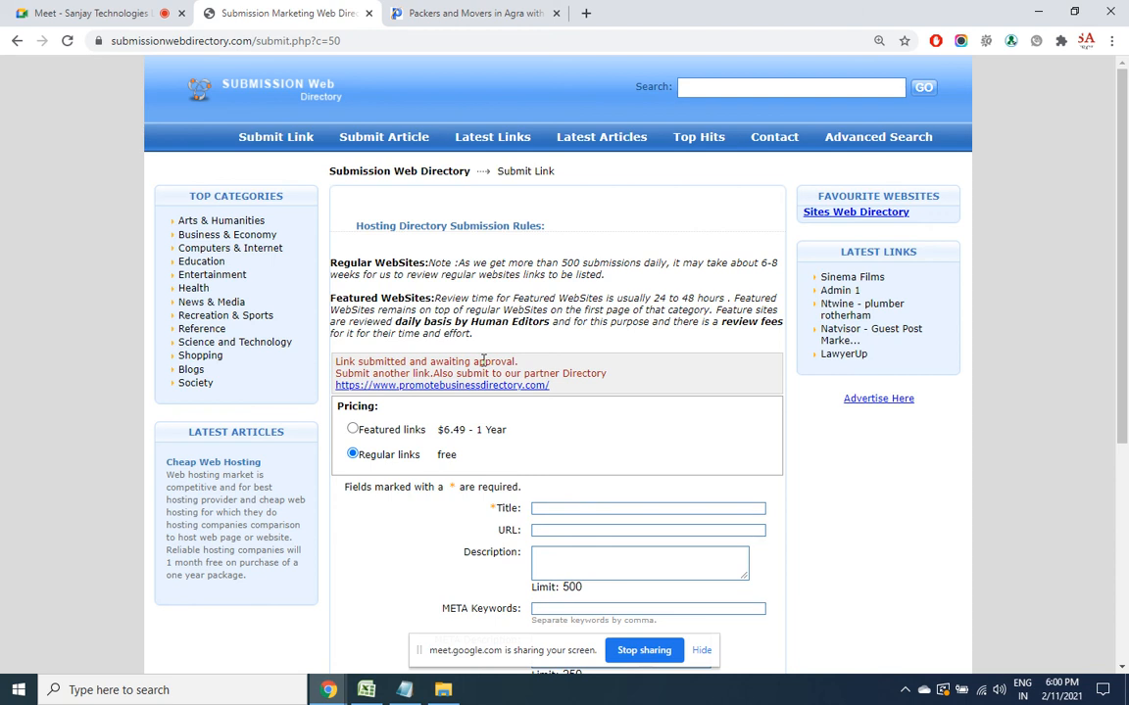
Bring the Directory Websites spreadsheet in Excel to the front
left_click(365, 690)
Review the Classified Ad Submissions site list, comparing it with the Latest Directory Submissions sheet
left_click(238, 653)
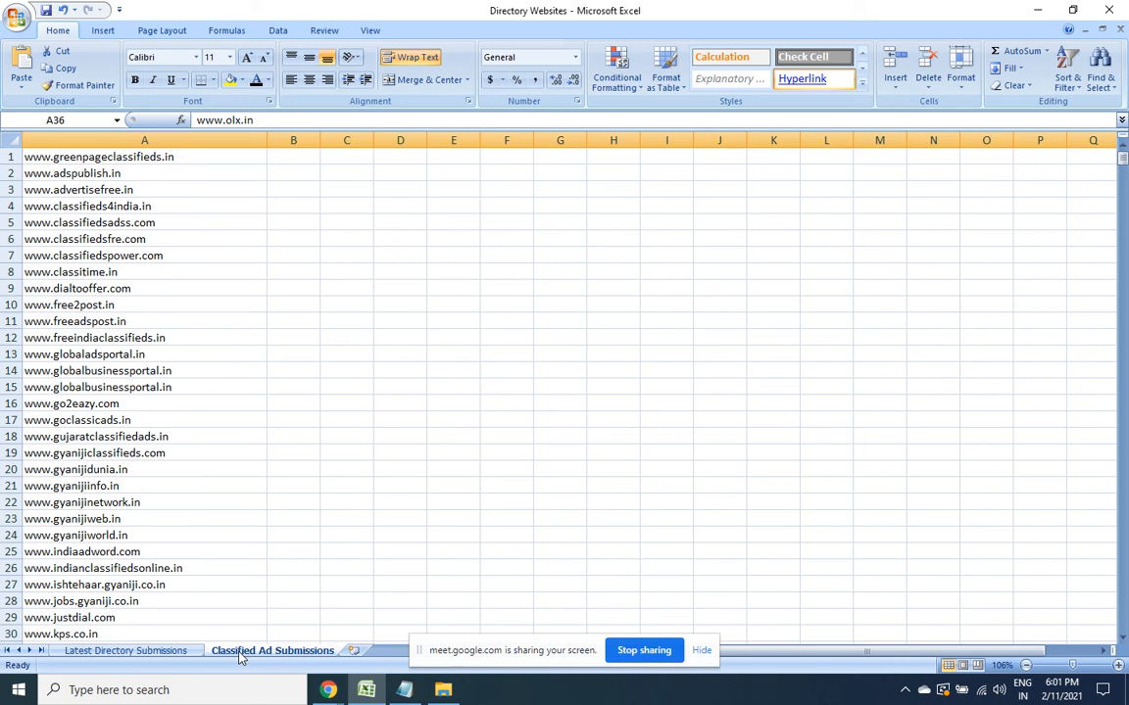
left_click(180, 655)
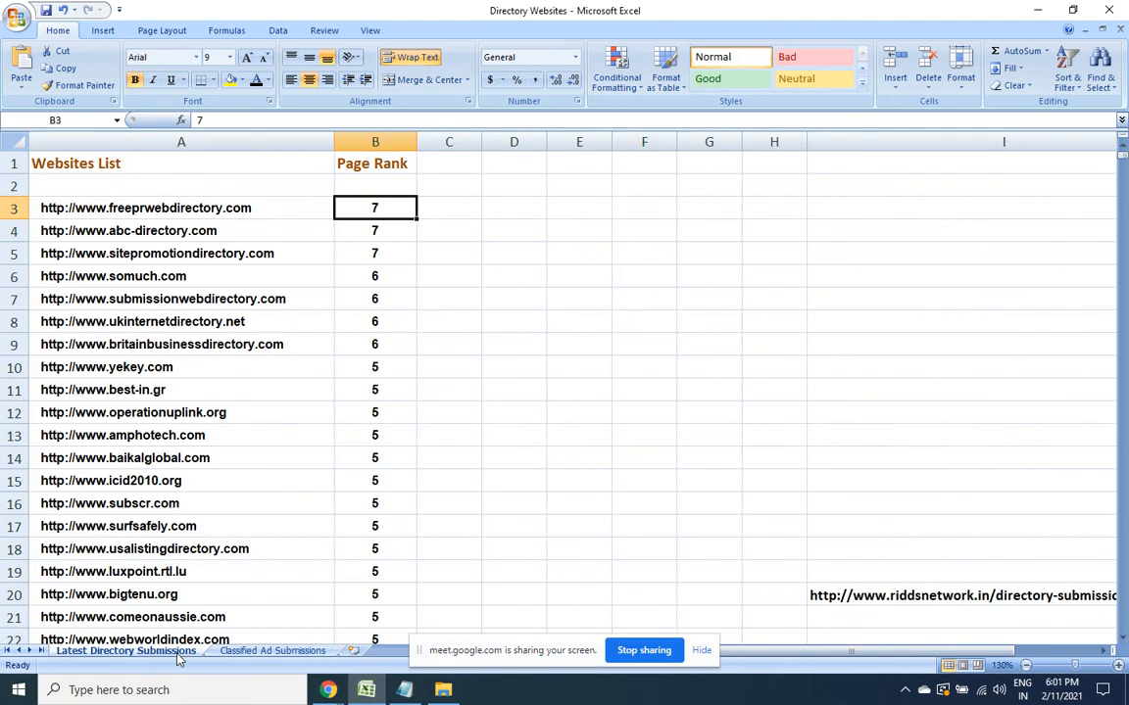
left_click(232, 653)
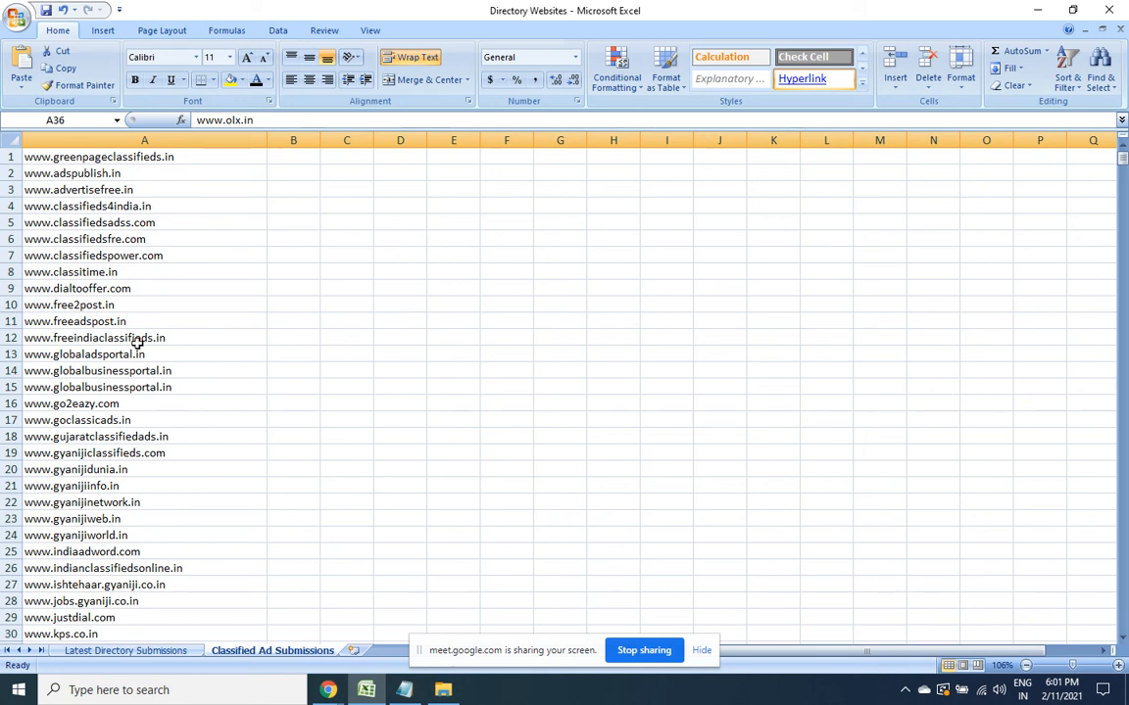
left_click(142, 650)
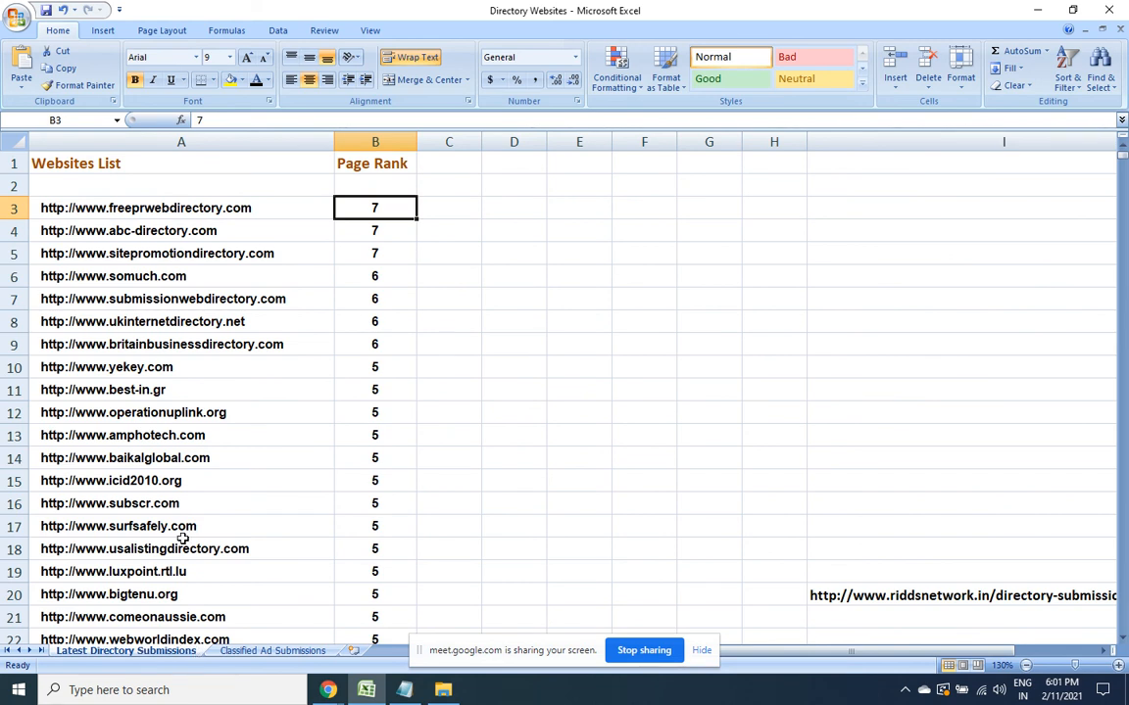
left_click(239, 651)
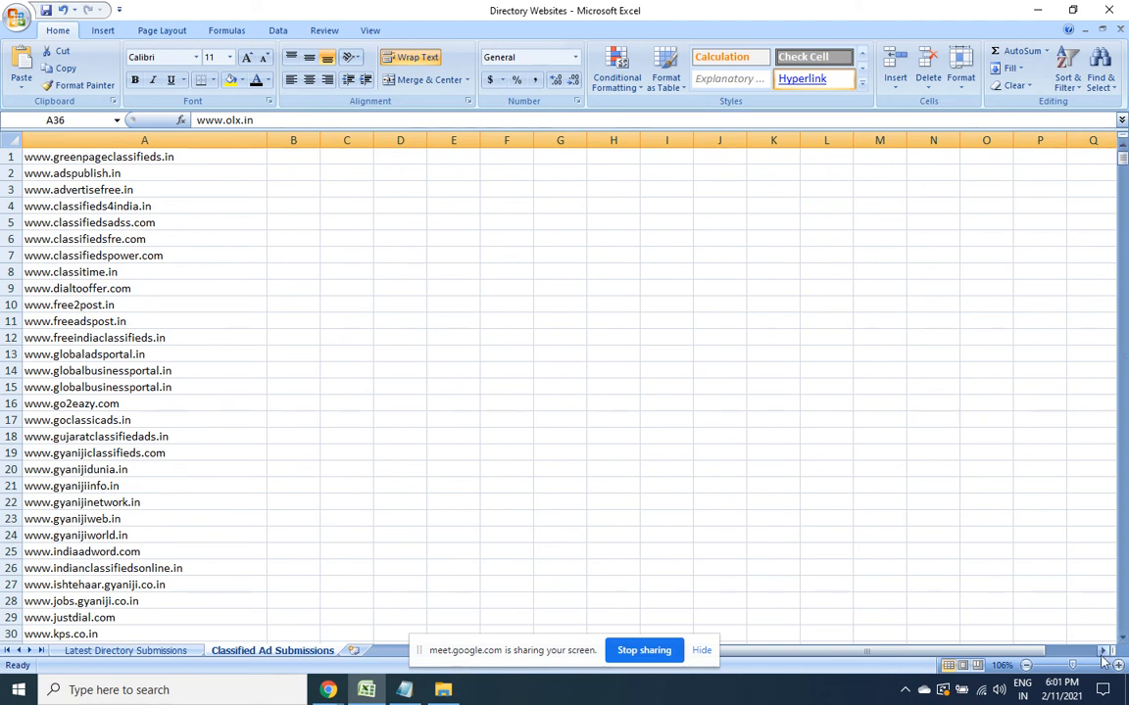
mouse_move(1125, 165)
left_mouse_down()
mouse_move(1125, 184)
mouse_move(1125, 162)
left_mouse_up()
Return to the browser and open quikr.com in a new tab
mouse_move(328, 690)
left_click(260, 645)
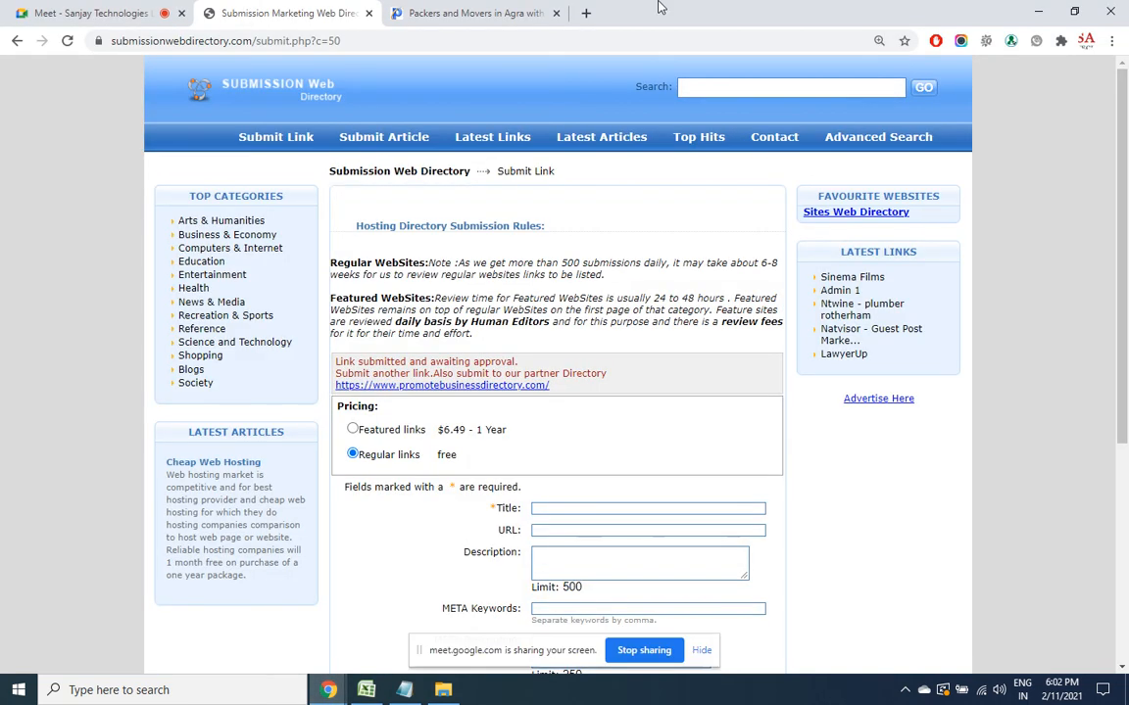
left_click(584, 12)
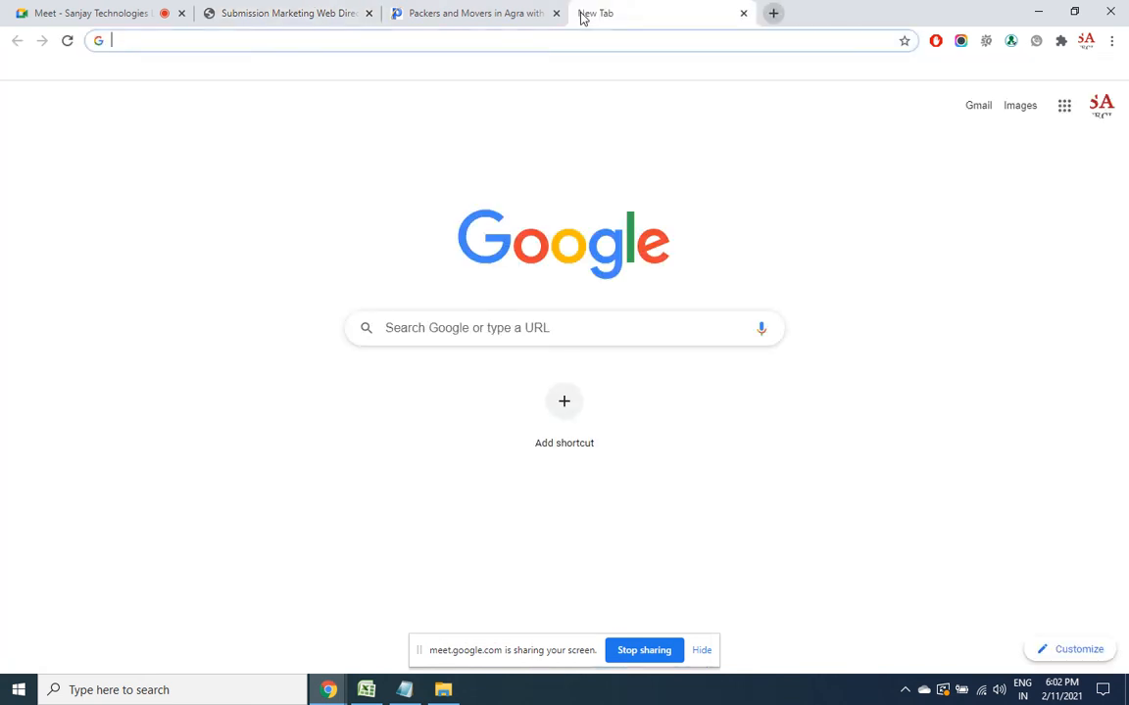
type("qui")
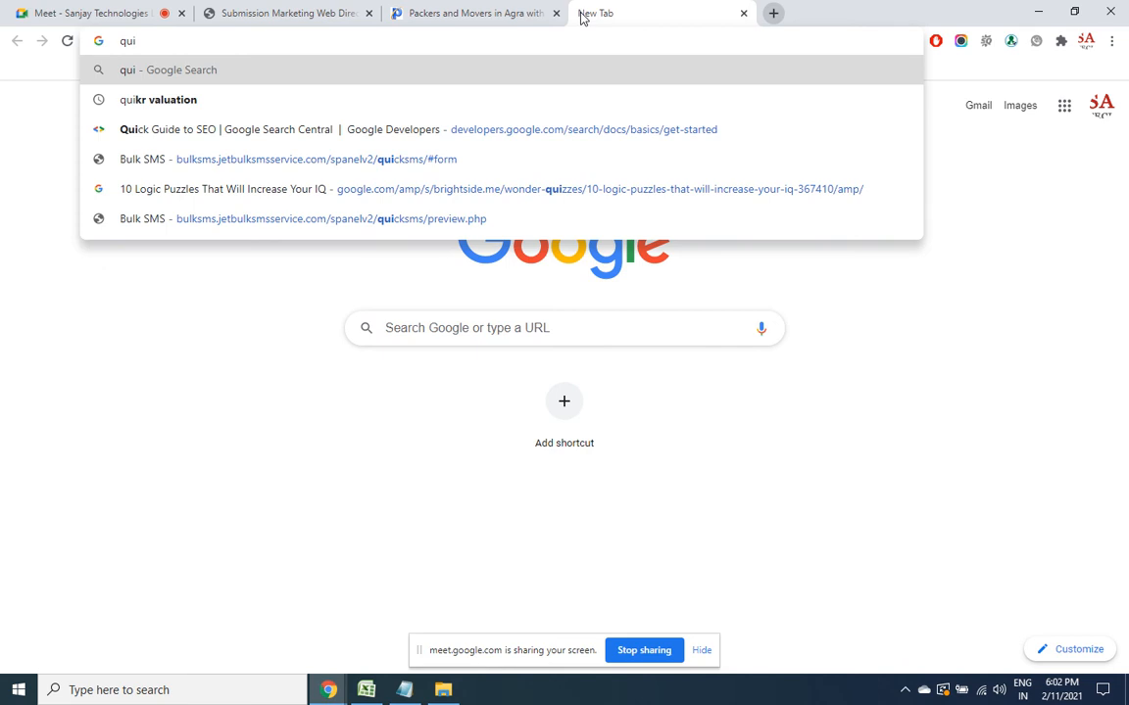
type("kr.com")
key("Return")
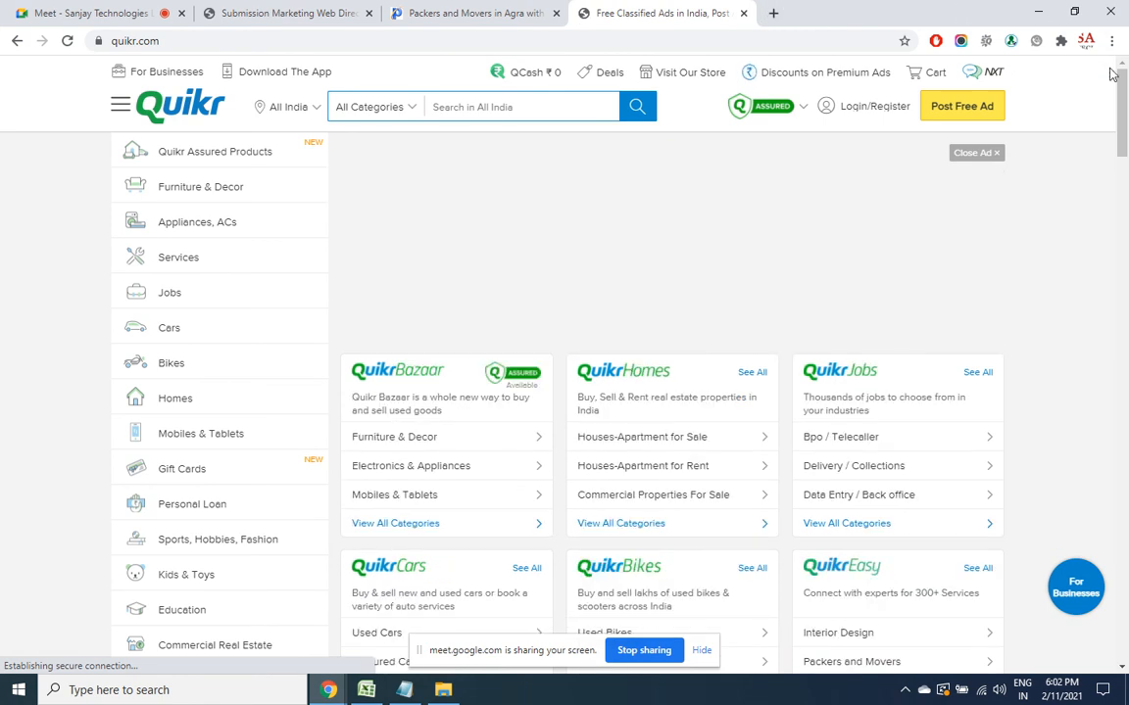
Start a free Quikr ad under Education & Training › Certifications & Training
left_click(996, 114)
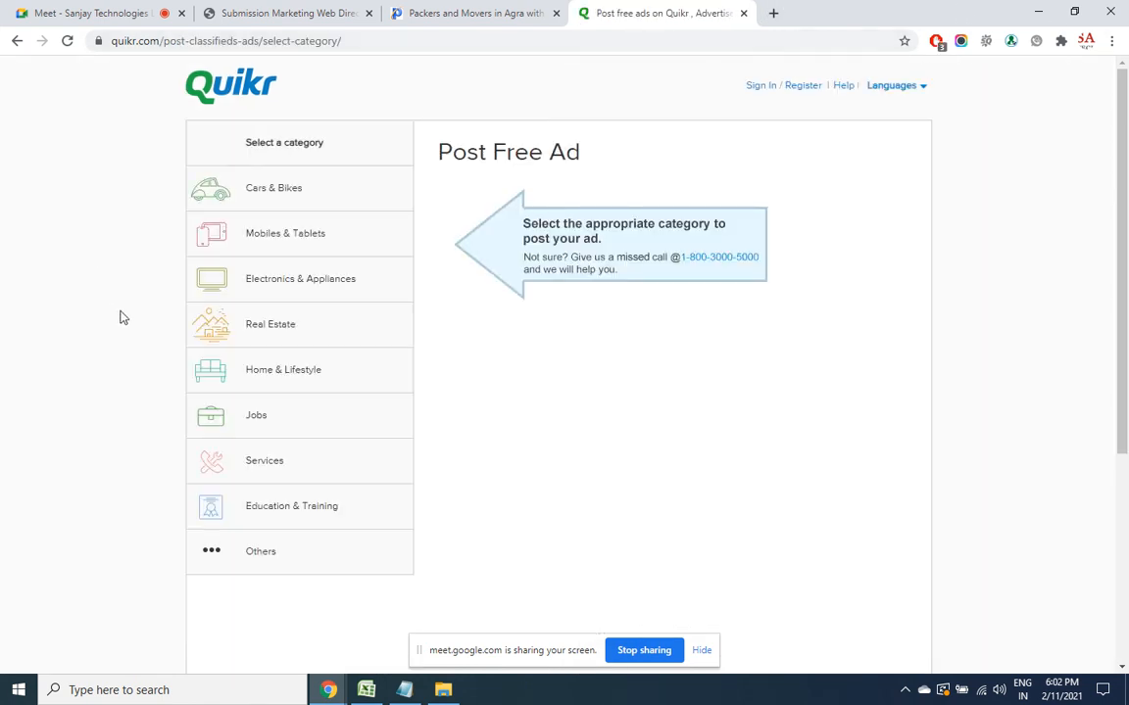
left_click(307, 518)
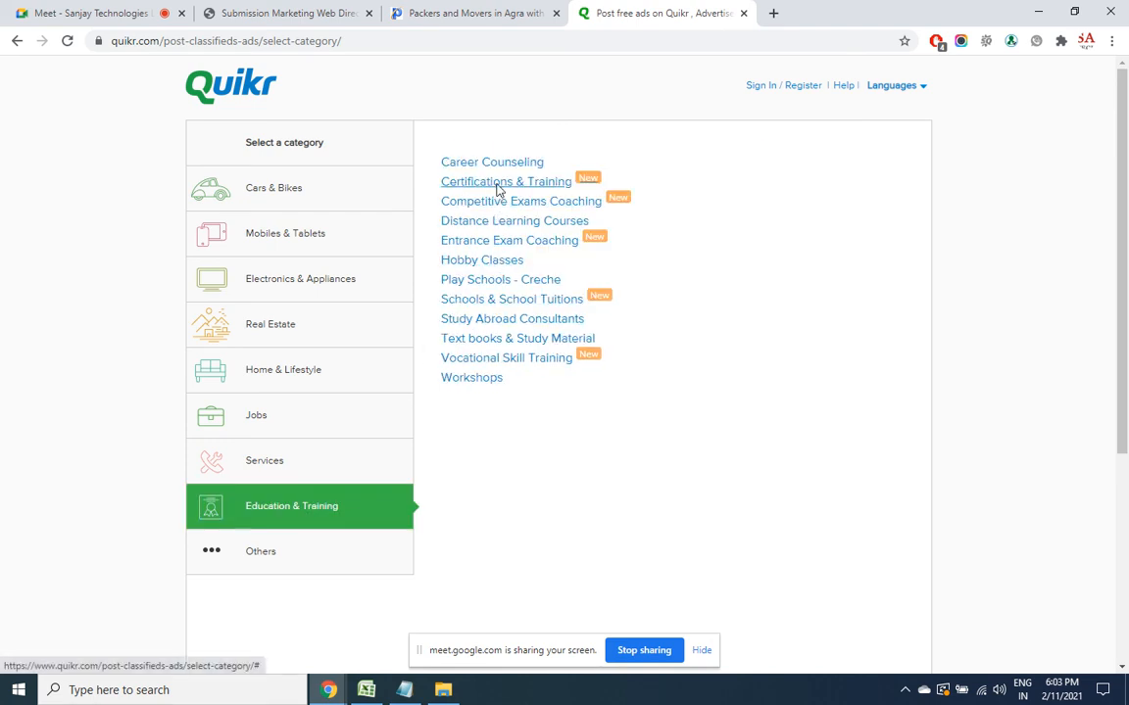
left_click(497, 186)
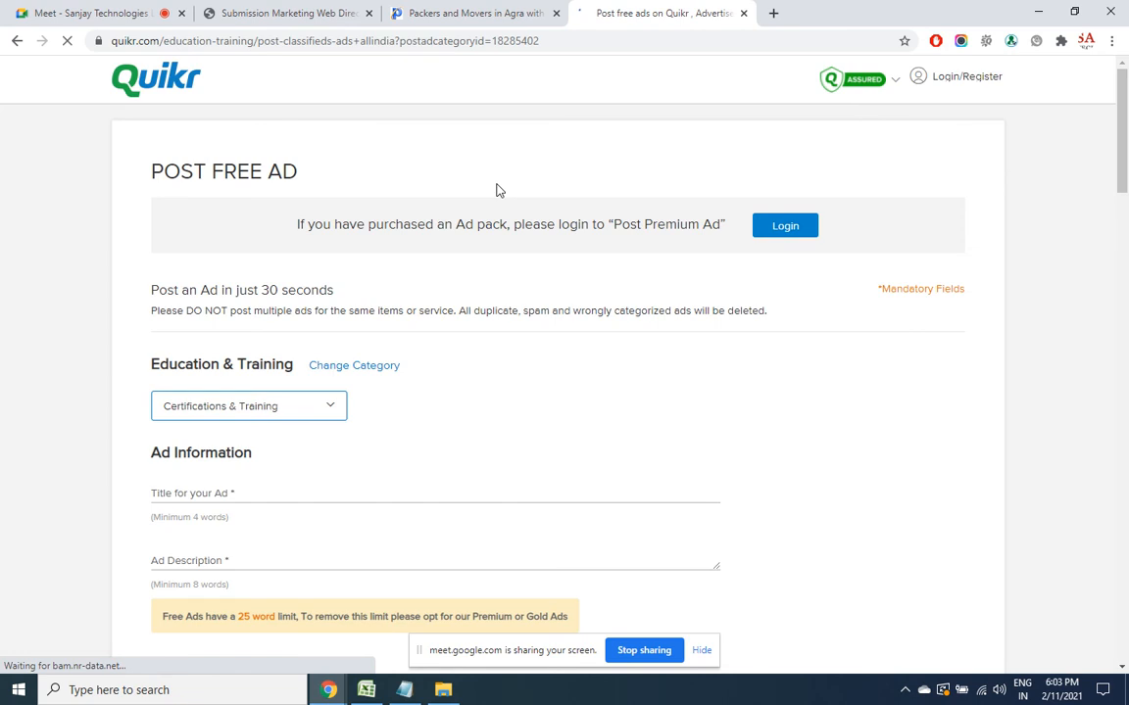
Dismiss the location prompt and title the ad 'Stock market training by NISM Certified'
left_click(327, 402)
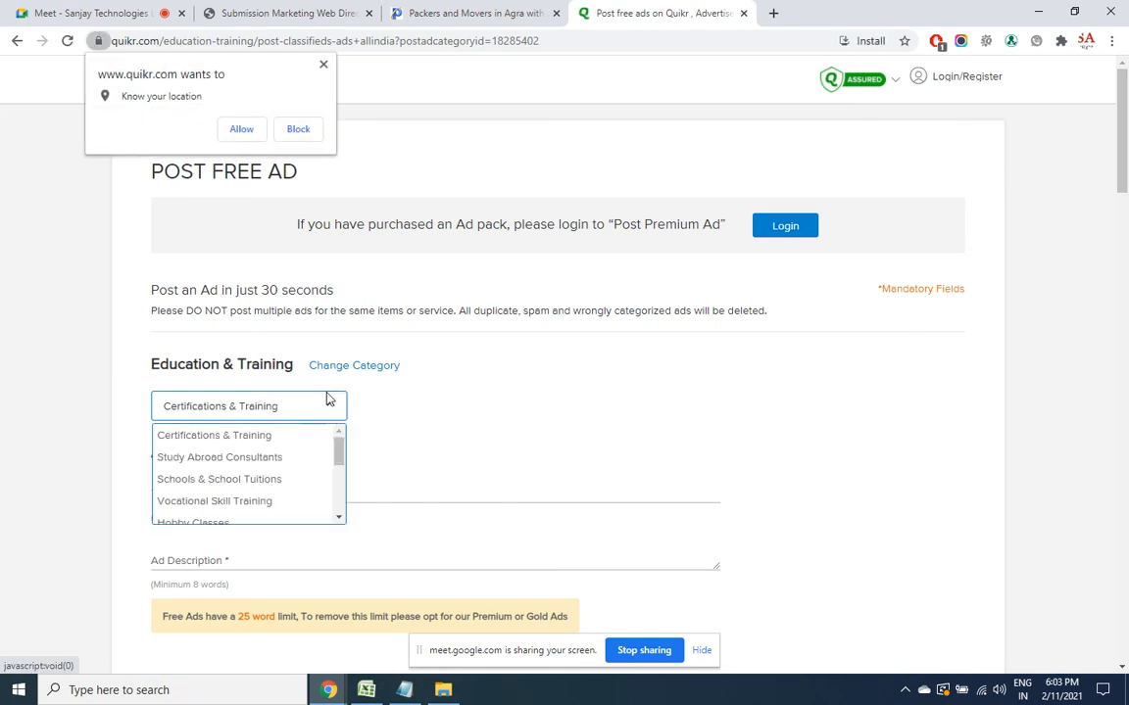
left_click(323, 65)
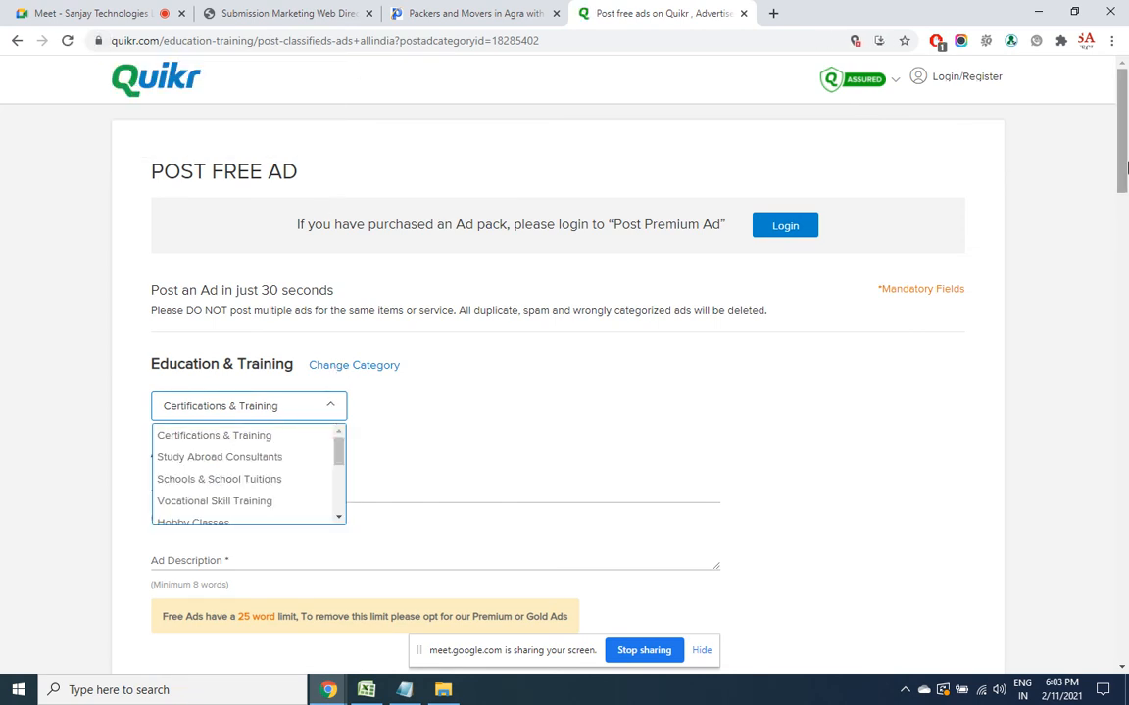
left_click_drag(1125, 169, 1124, 218)
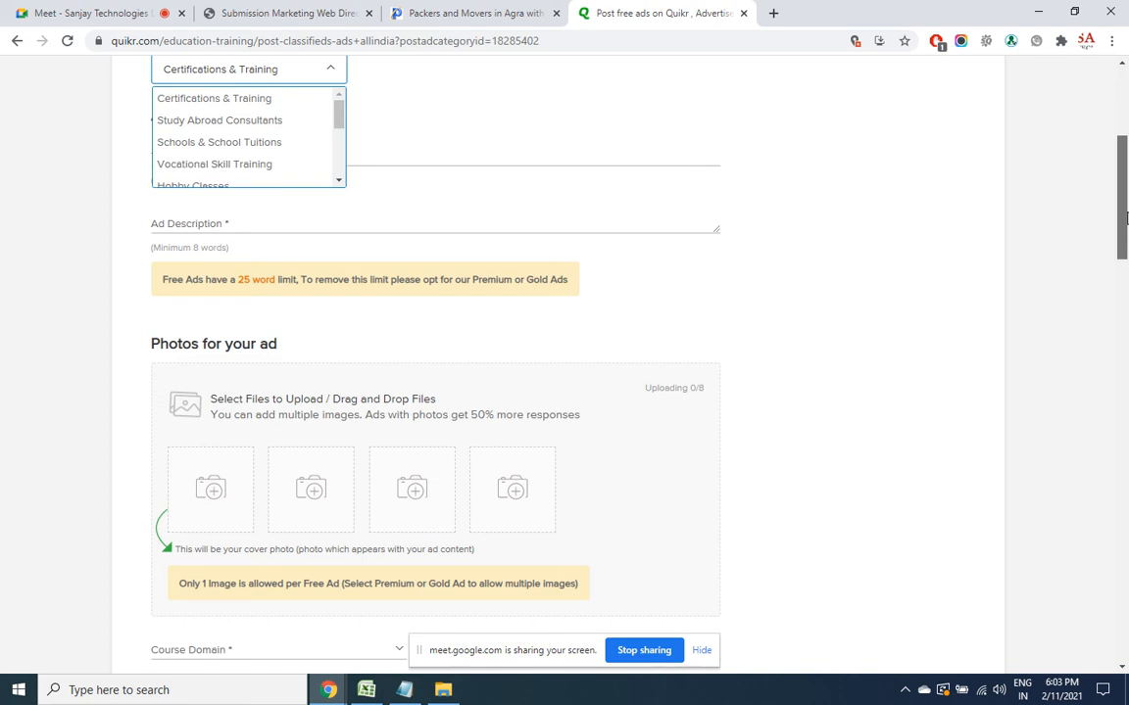
left_click(433, 226)
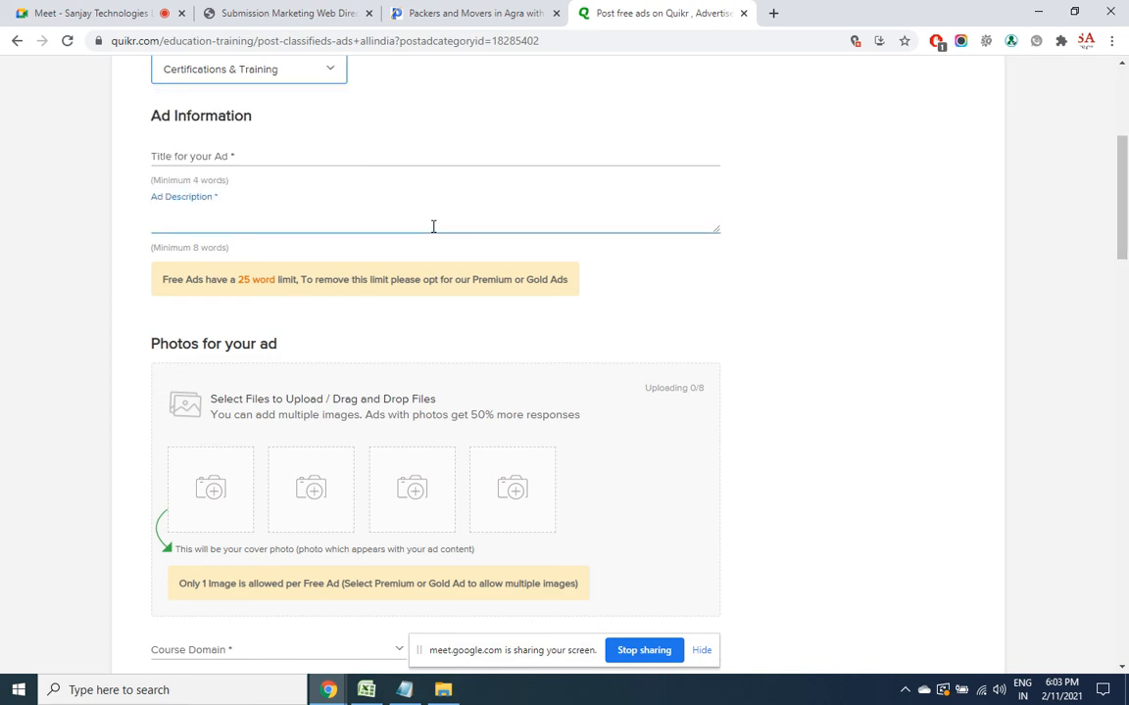
left_click(350, 152)
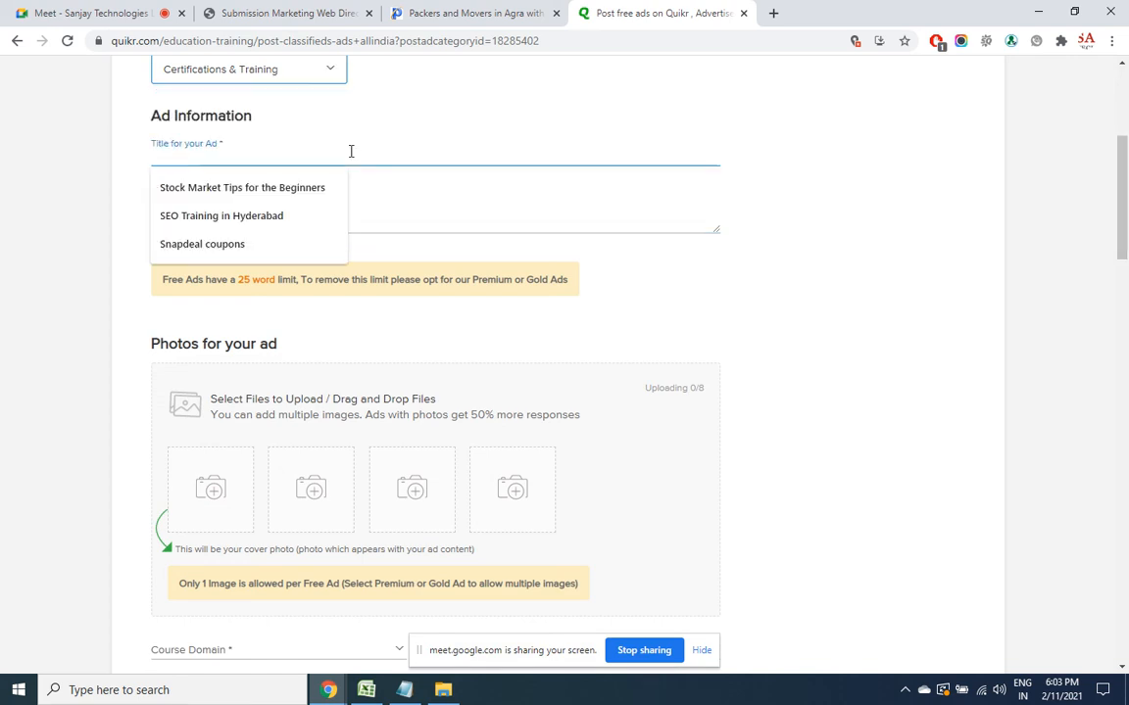
type("Stock")
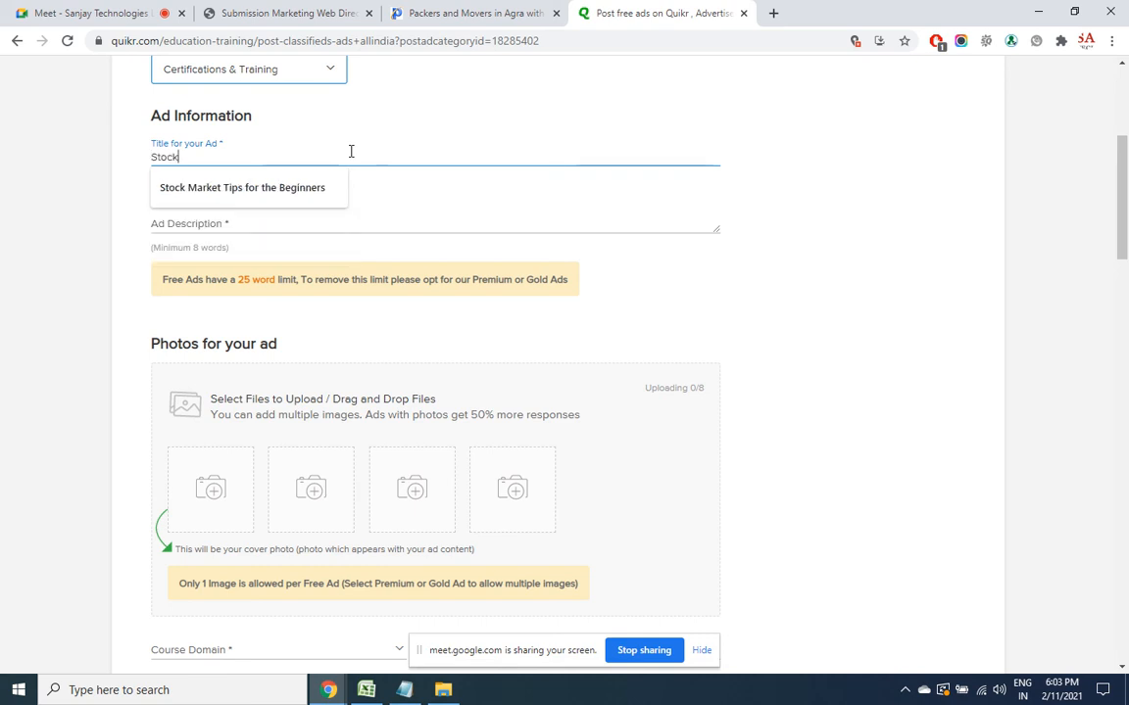
type(" market training b")
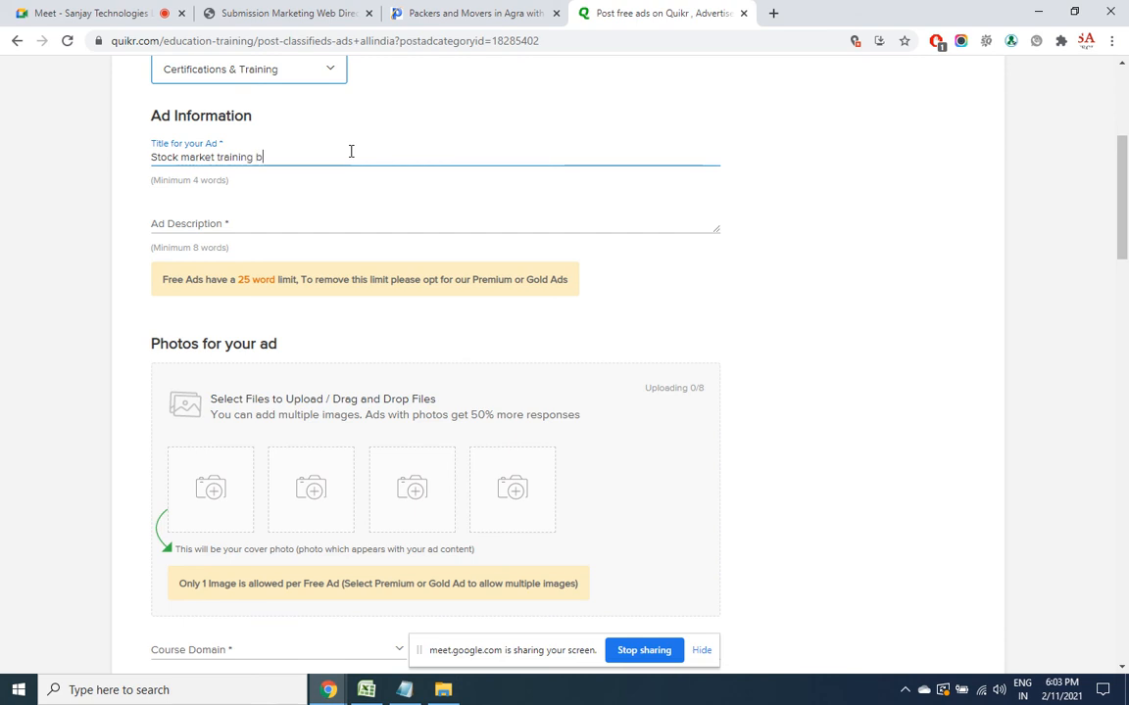
type("y NISM Certified")
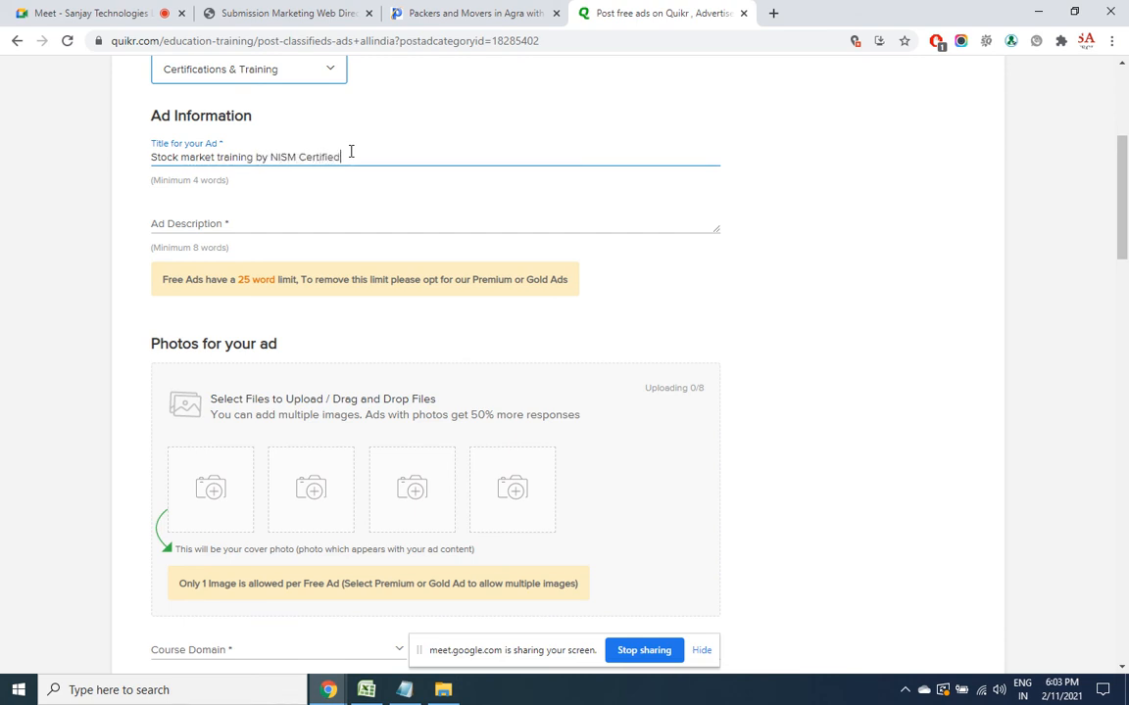
Describe the ad: basic and advanced stock market plus algo and hedging strategies at sanjay technologies
left_click(249, 224)
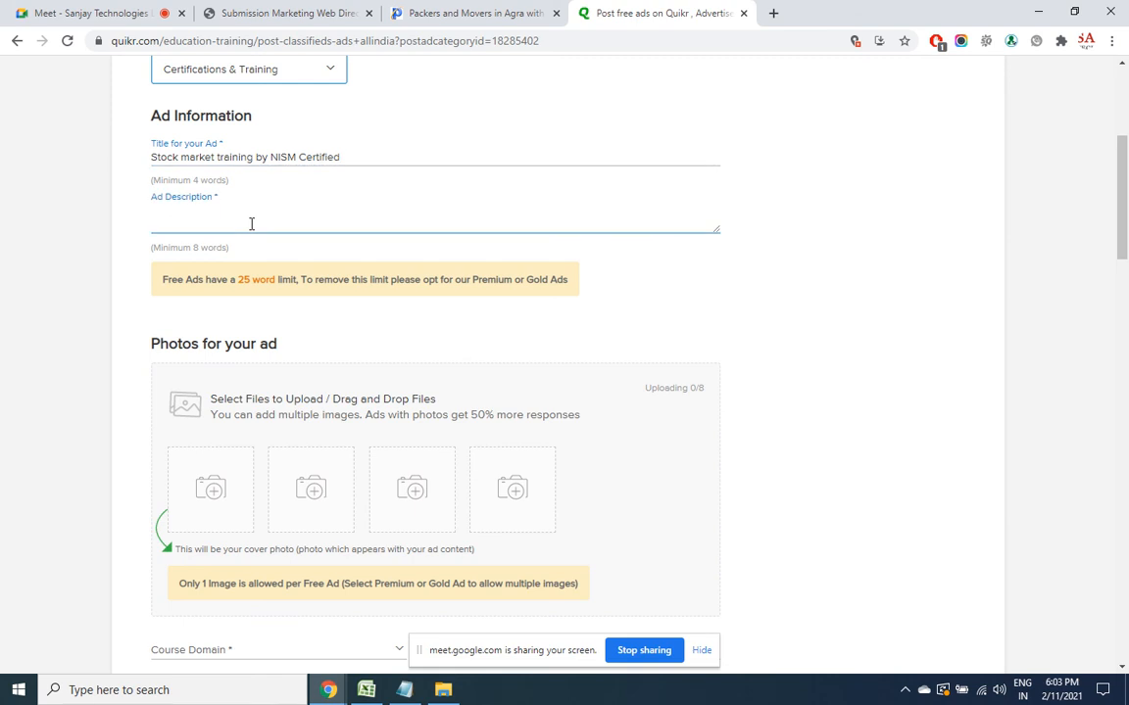
type("Learn basic and advance stoc")
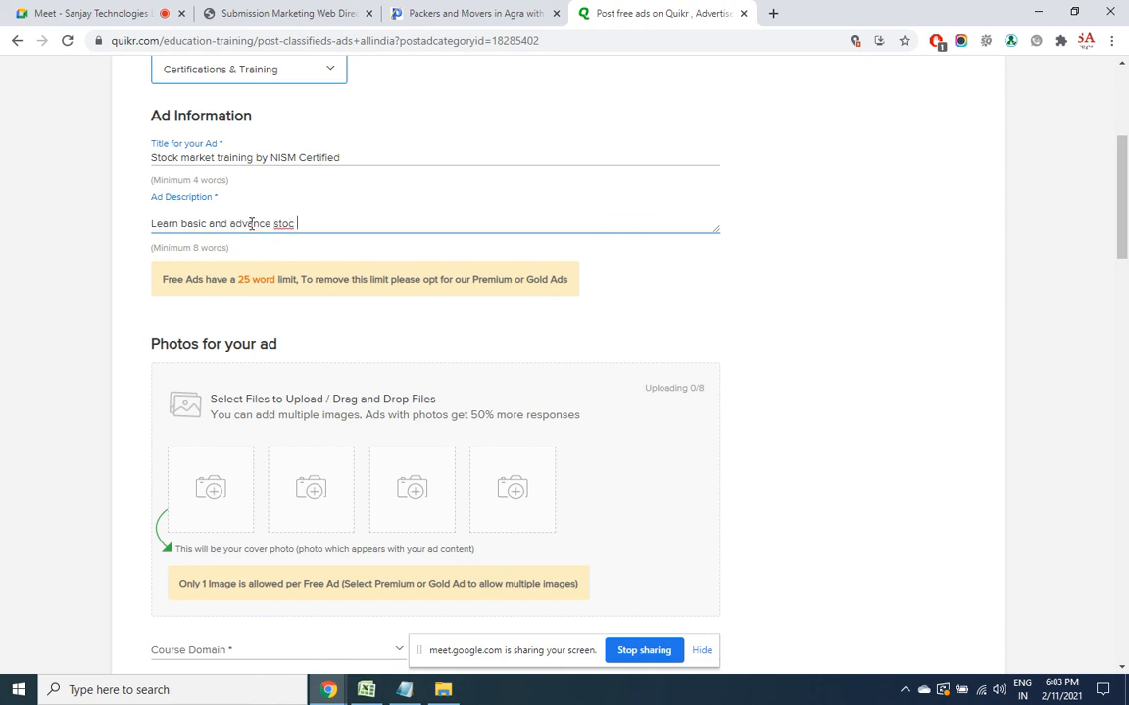
type("k market along with algo")
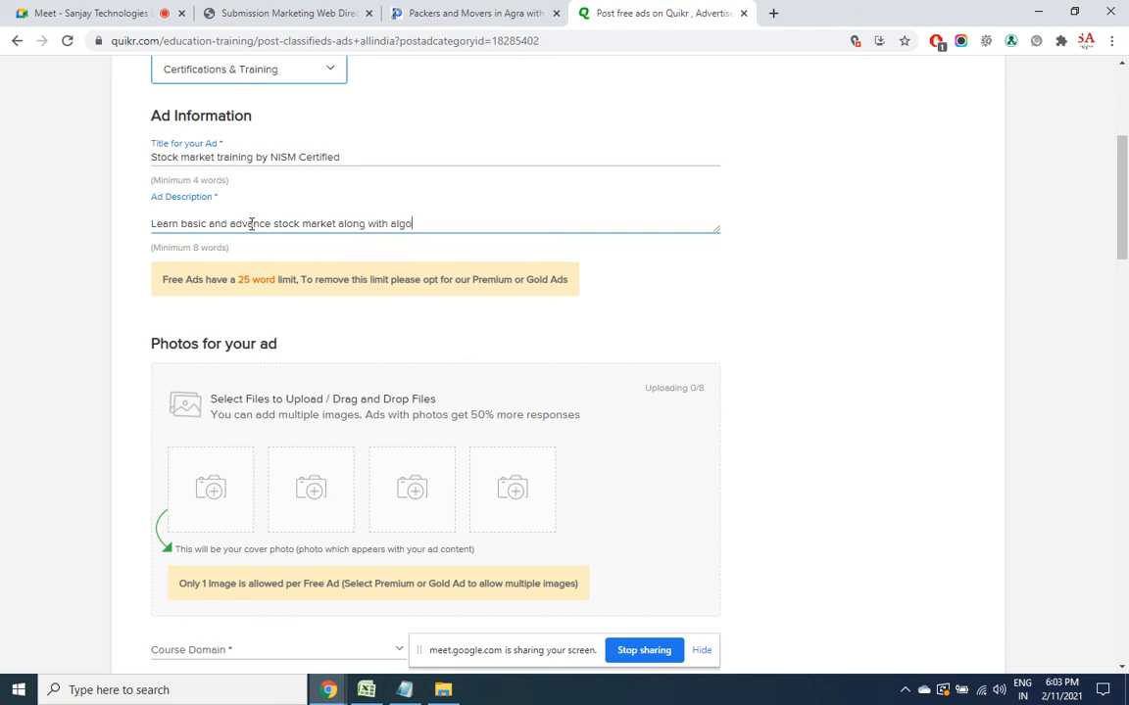
type(" and hiedging strategies")
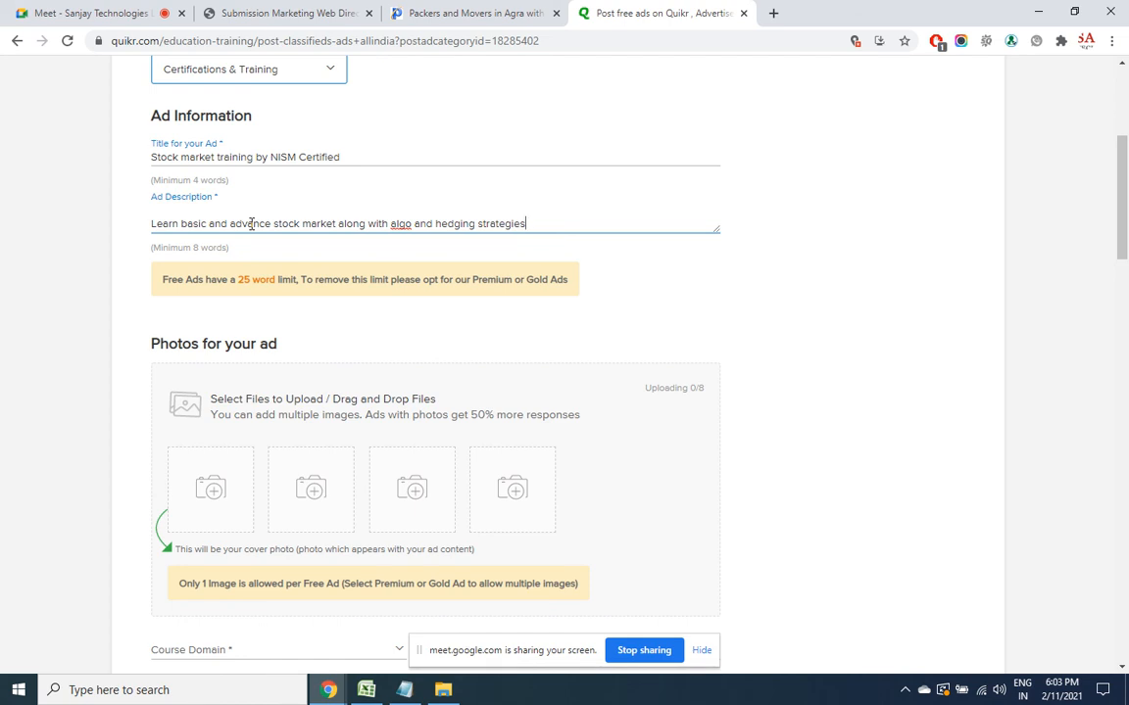
type("at sanjay technologies")
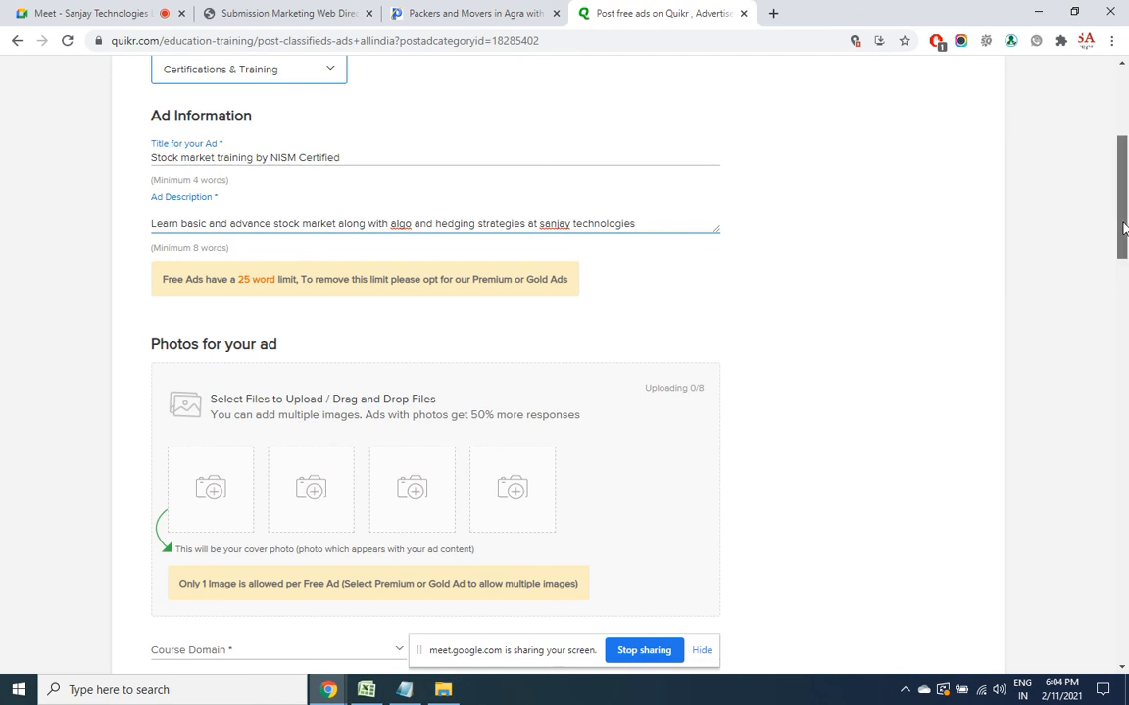
Choose Management Courses, Accounting & Finance Courses, Equity Research and Online only delivery
scroll(1123, 227, "down", 3)
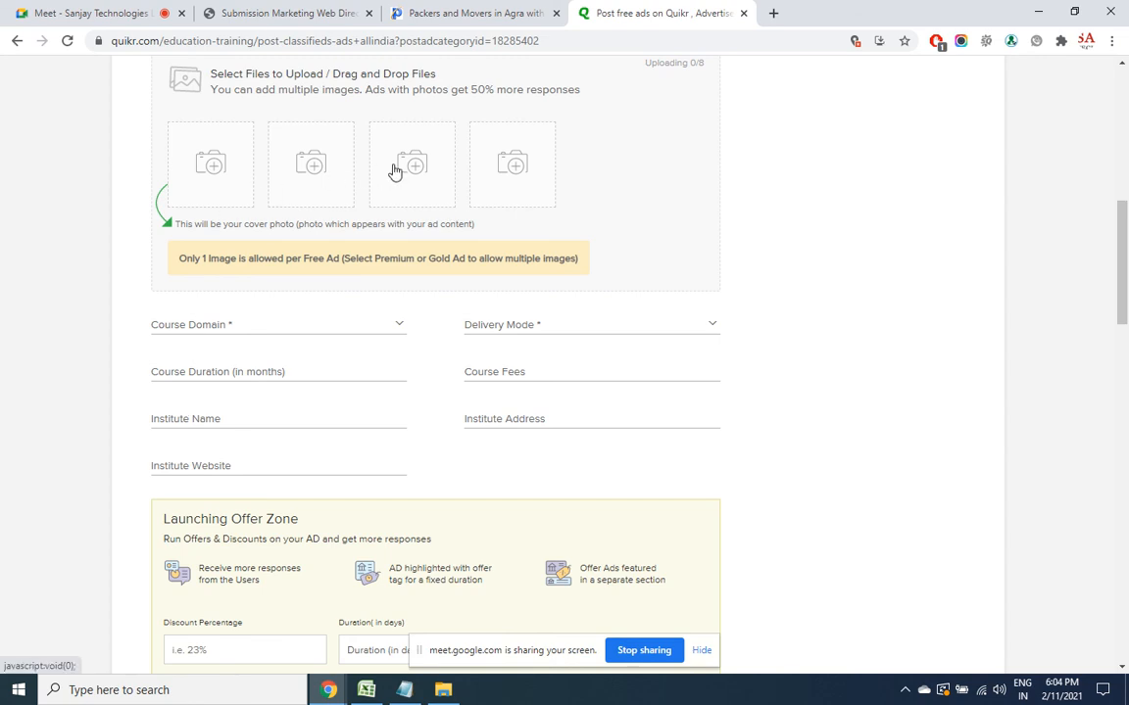
left_click(305, 331)
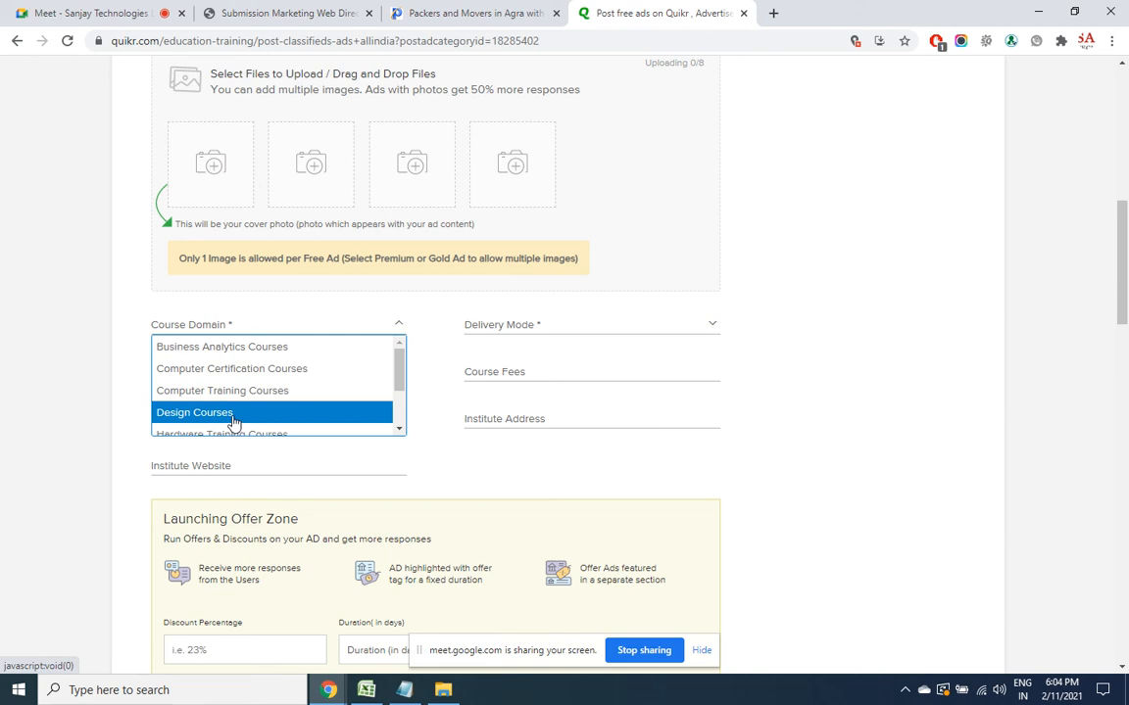
left_click_drag(401, 363, 401, 402)
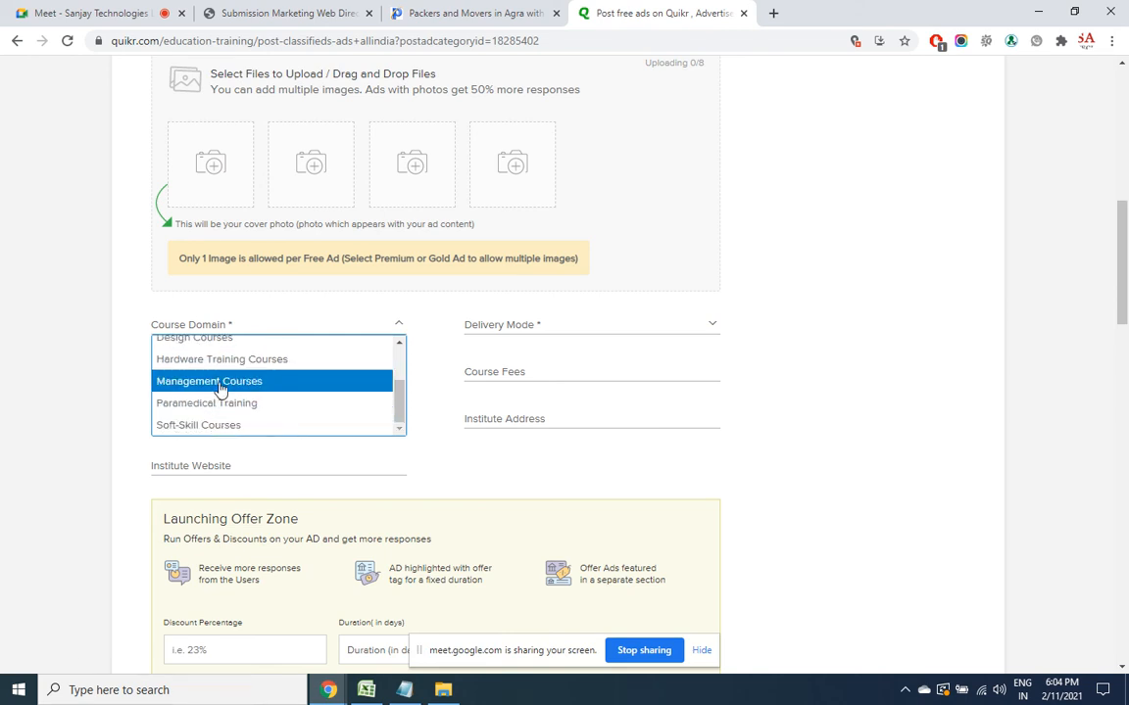
left_click(268, 382)
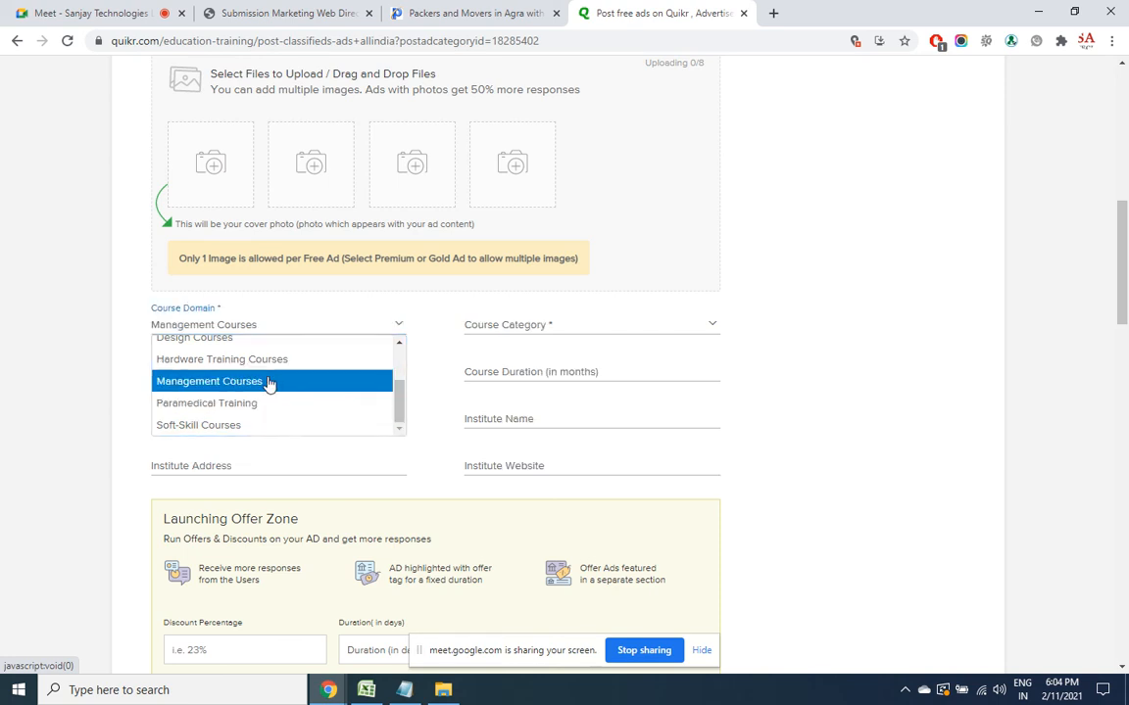
left_click(546, 327)
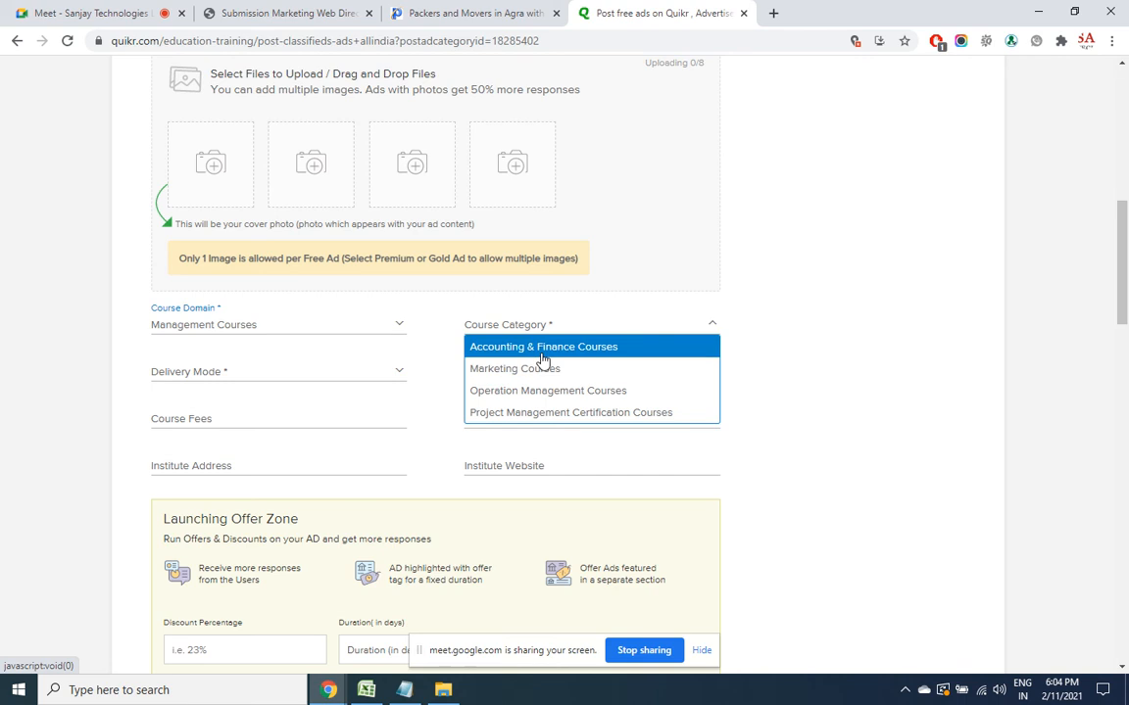
left_click(542, 352)
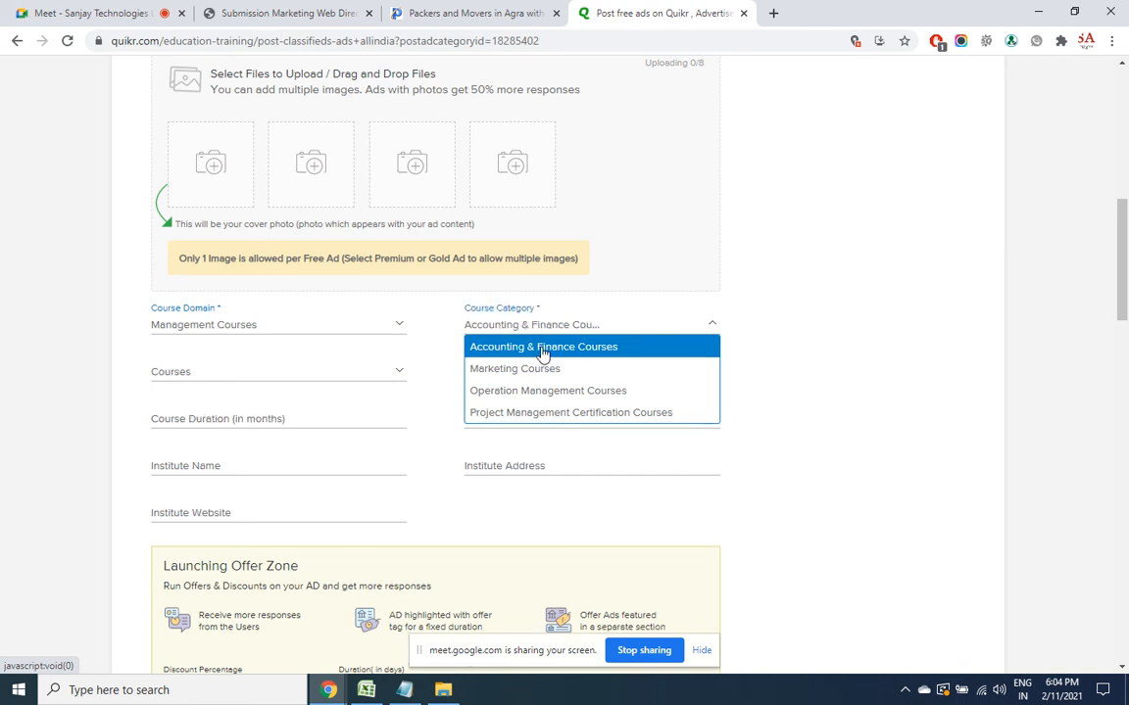
left_click(302, 376)
left_click(237, 438)
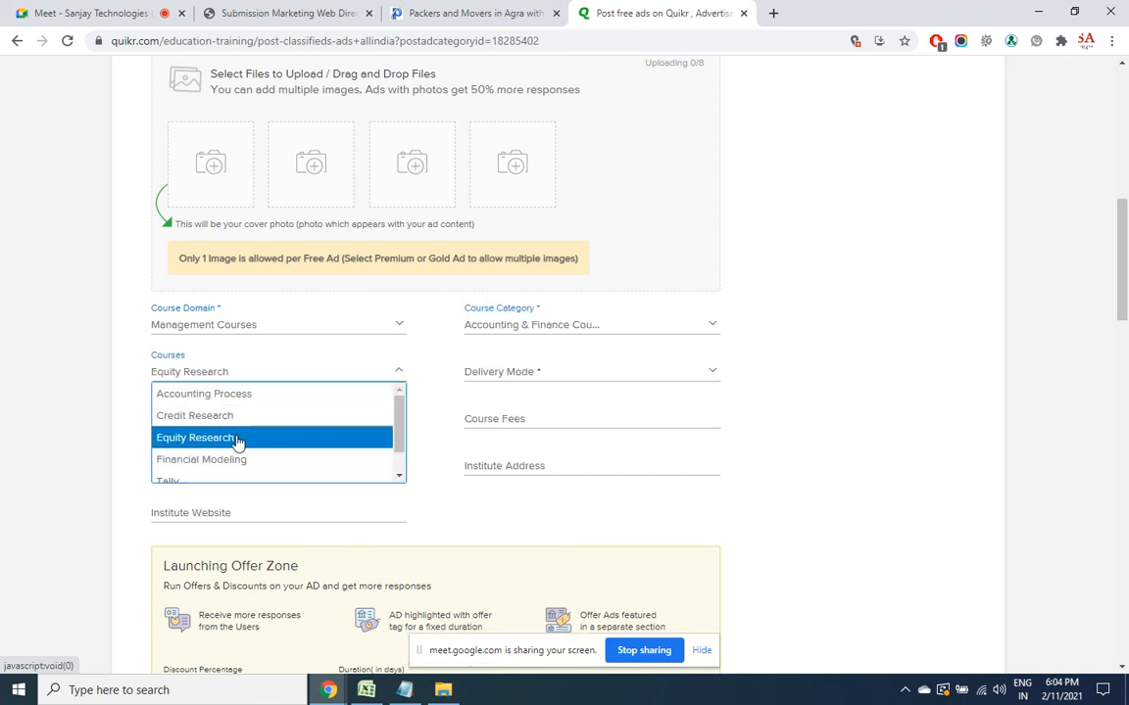
left_click(537, 376)
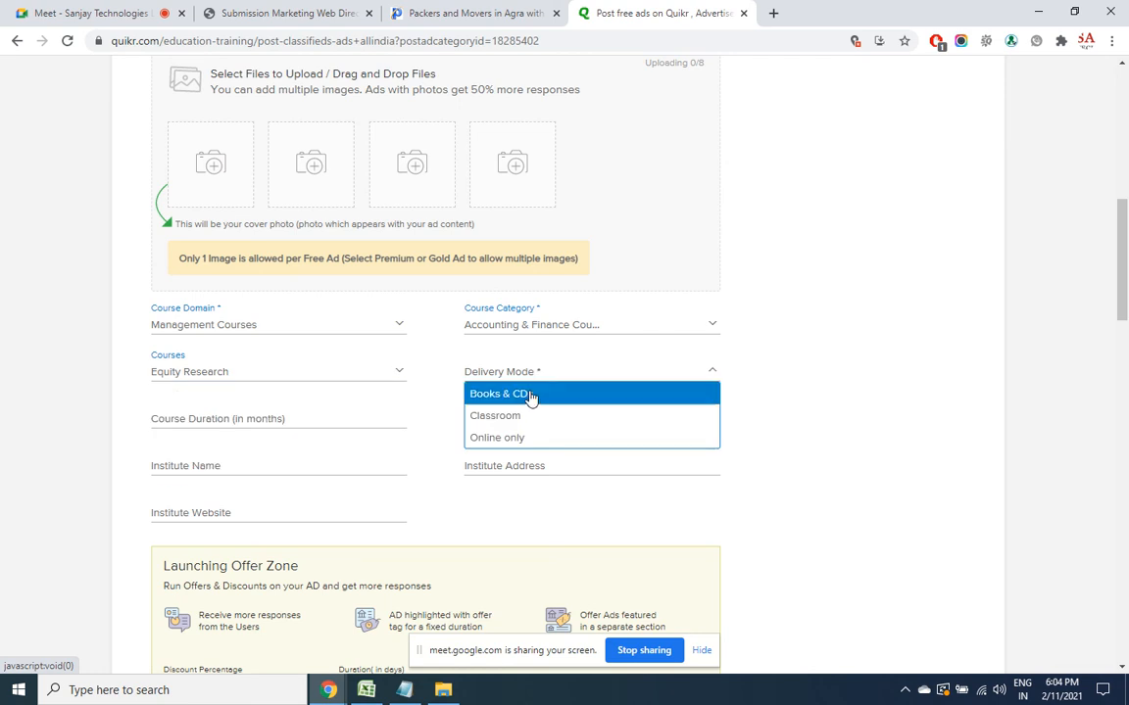
left_click(493, 438)
left_click(269, 414)
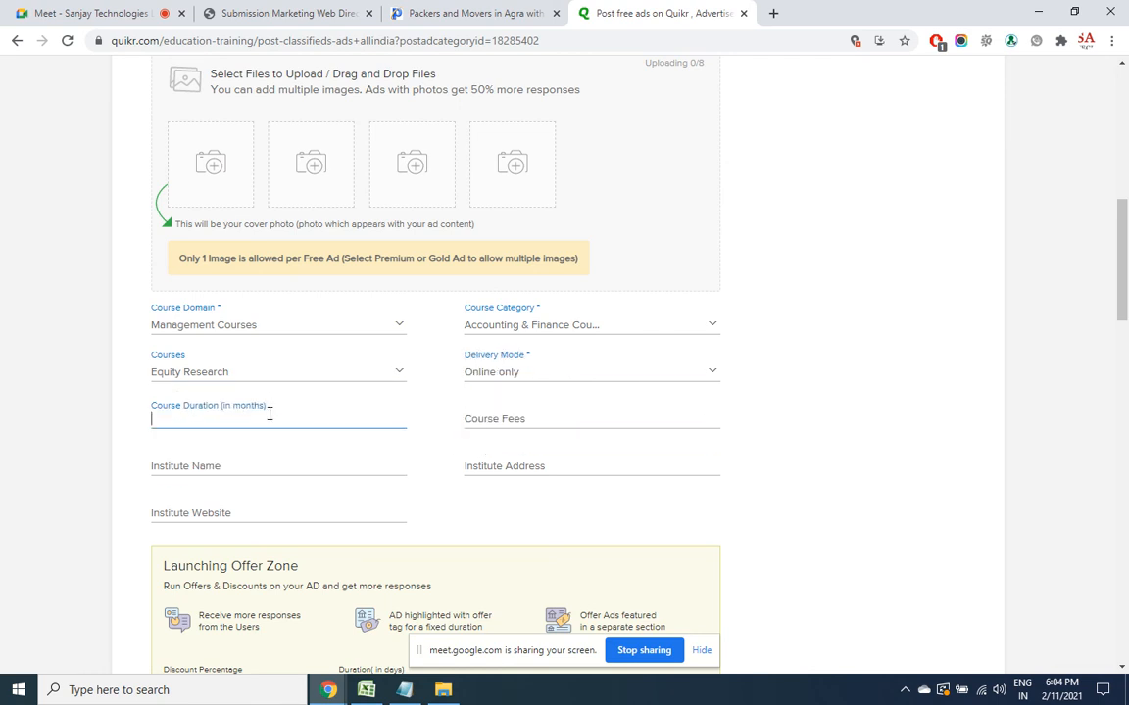
type("2")
left_click(500, 420)
type("15000")
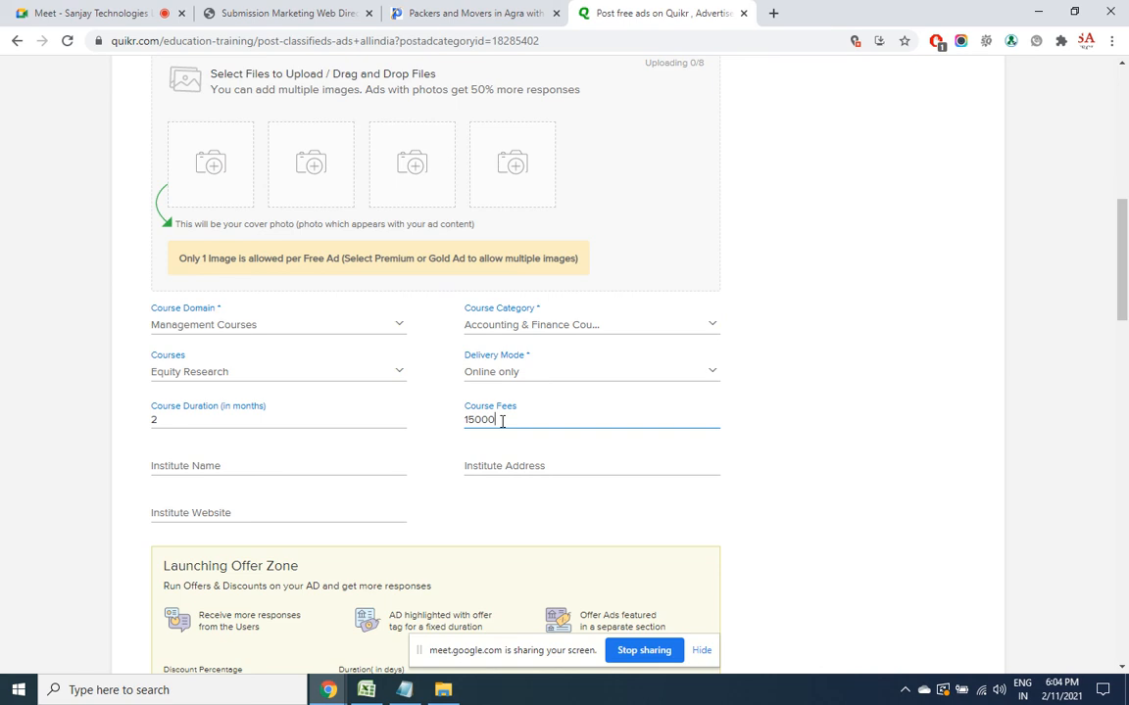
left_click(306, 468)
type("San")
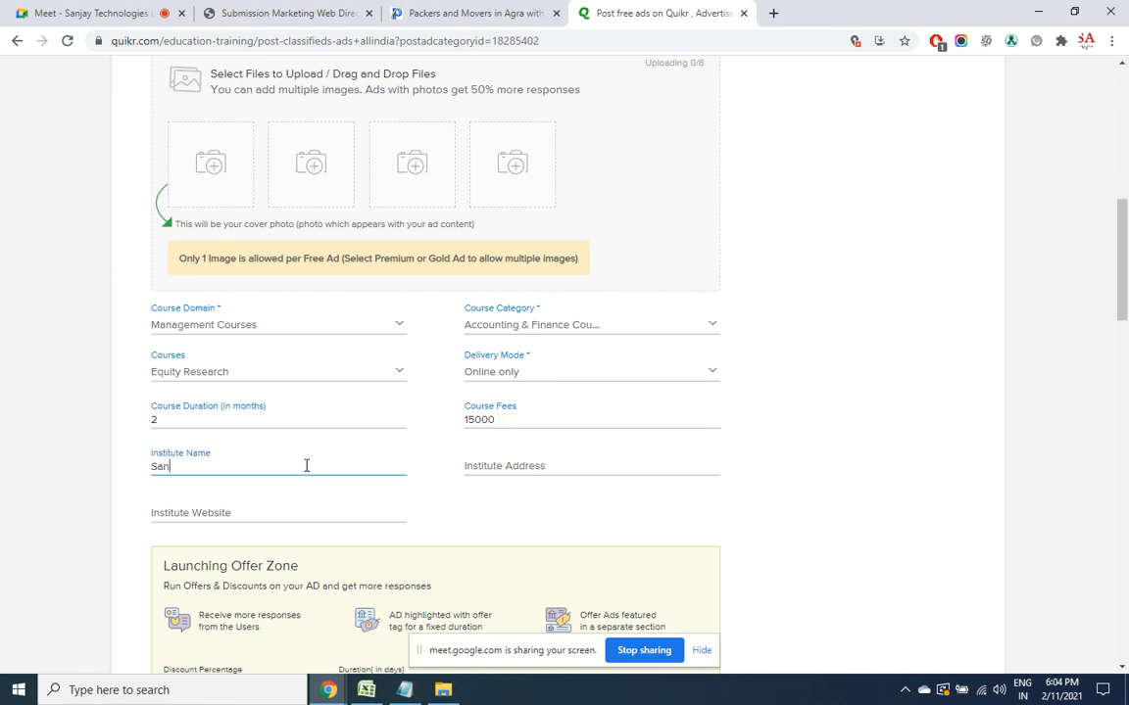
type("jay Technologies")
left_click(486, 463)
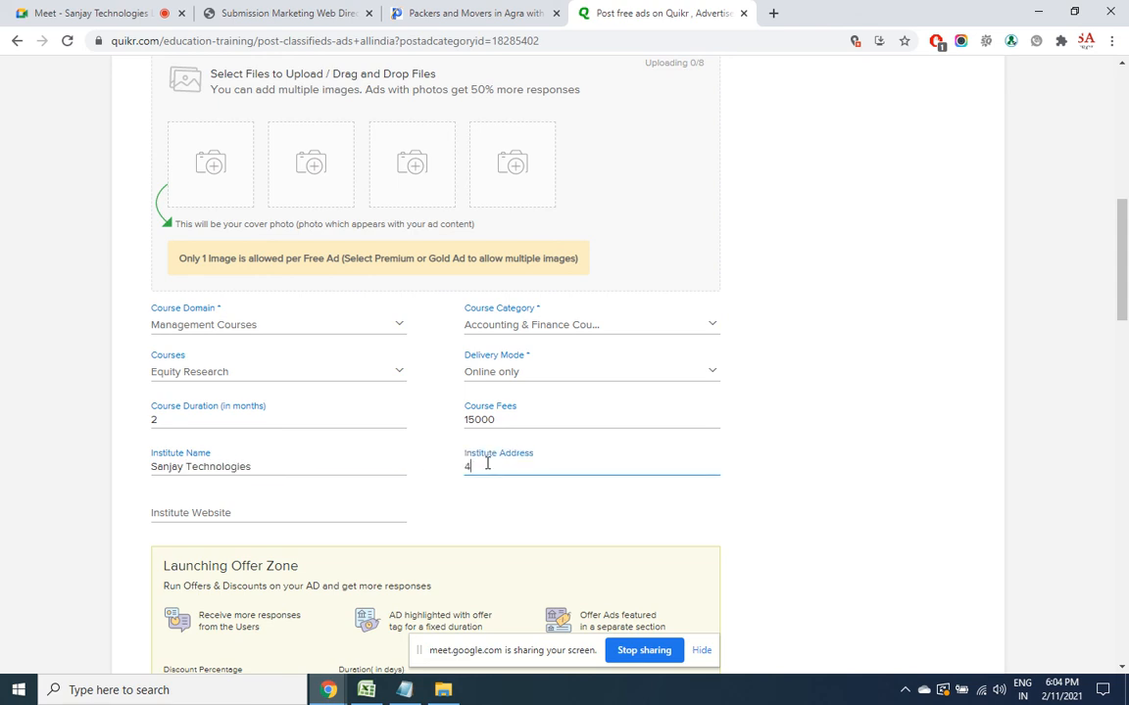
left_click(329, 504)
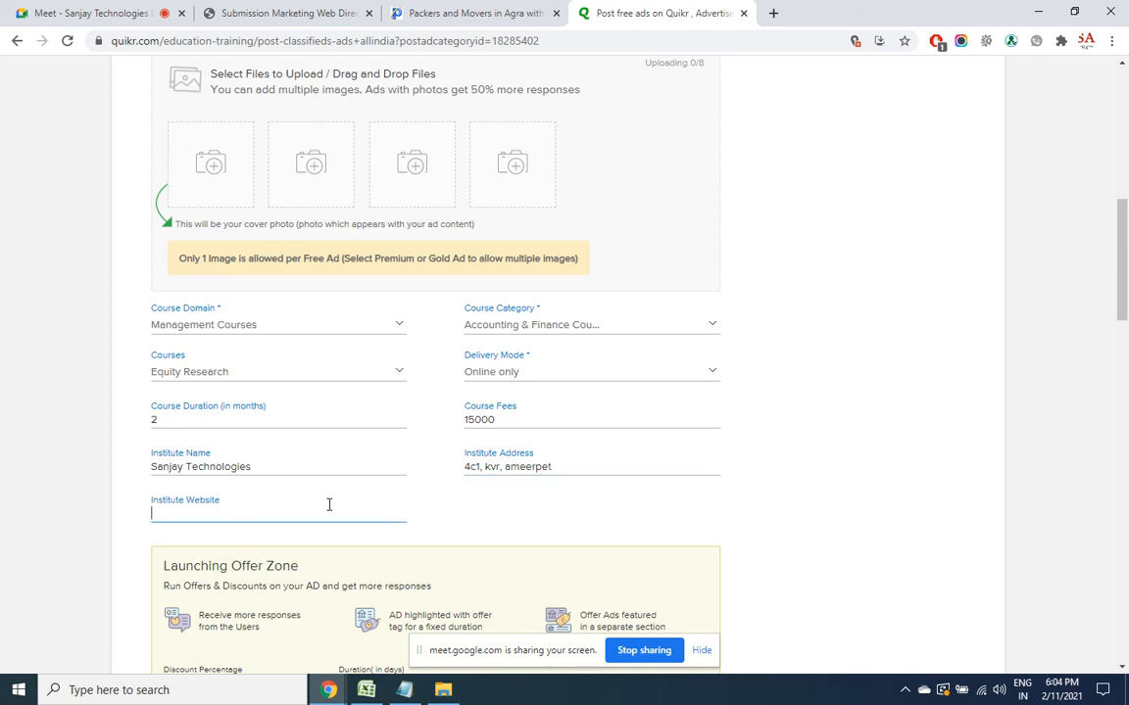
type("http://se")
left_click(169, 514)
type("seosanjay.com")
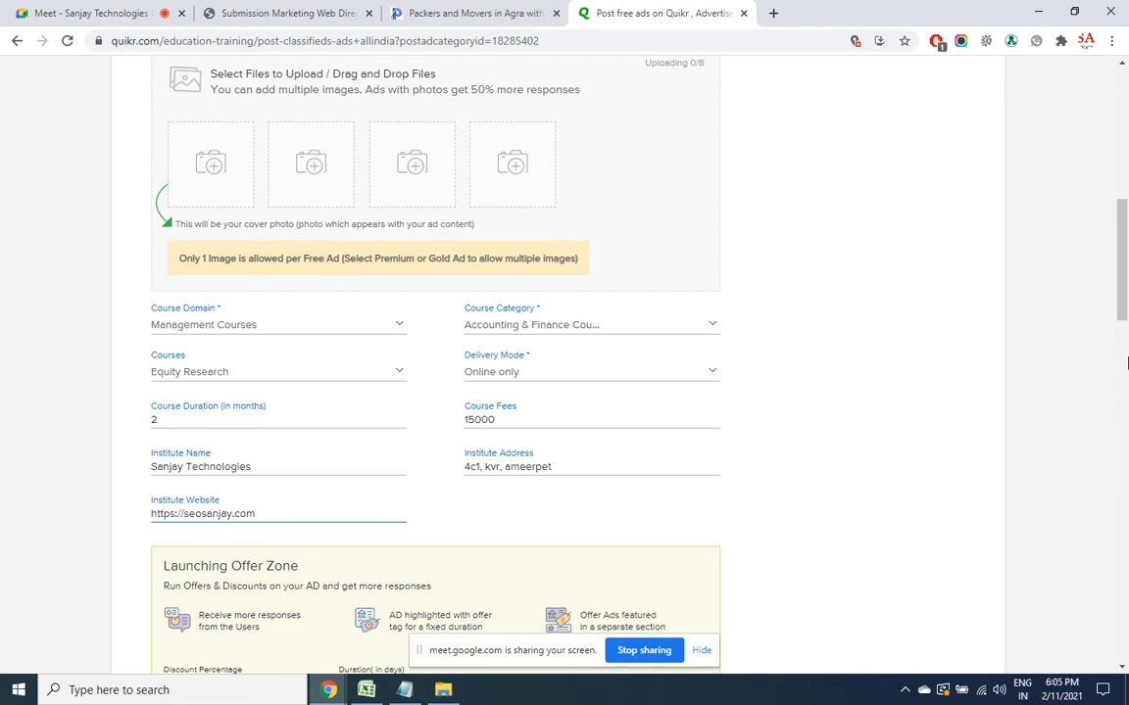
Set the ad location to Hyderabad with the Ameerpet locality
scroll(435, 423, "down", 5)
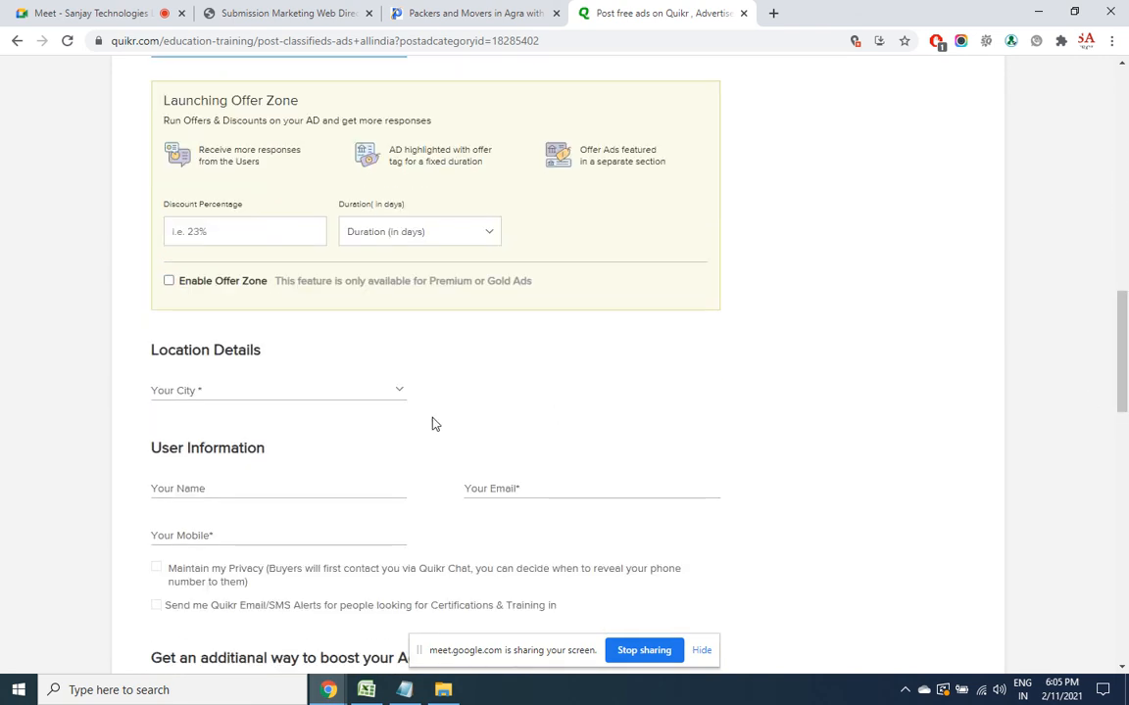
left_click(345, 390)
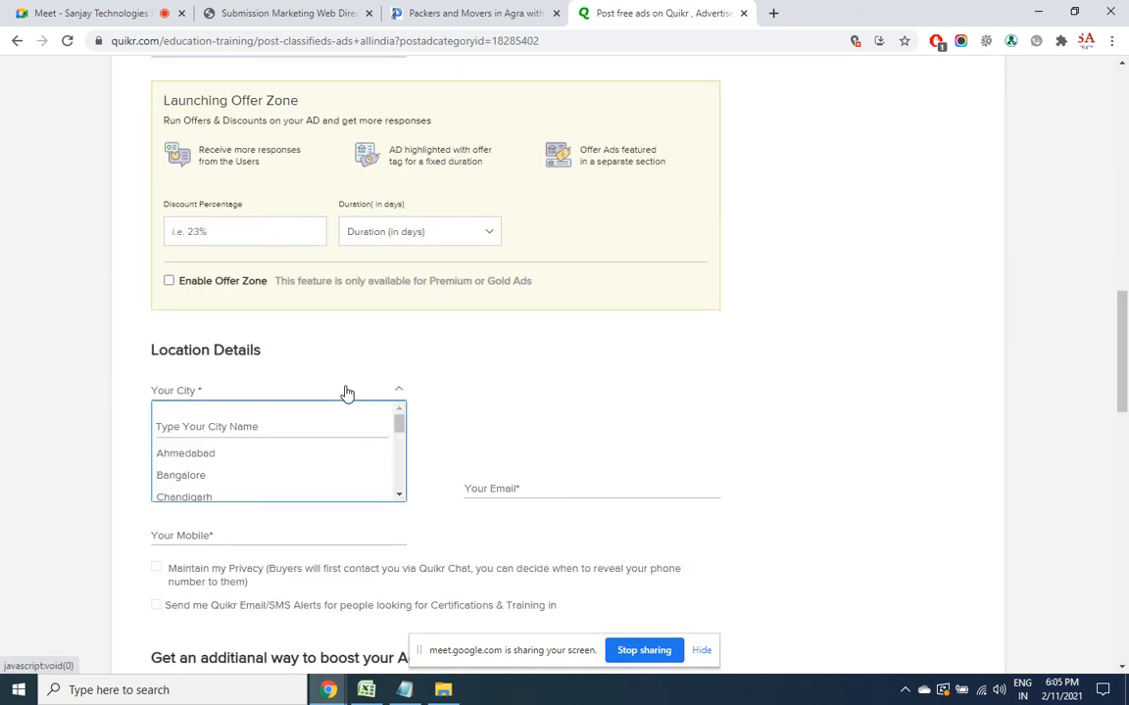
left_click(241, 423)
type("hyde")
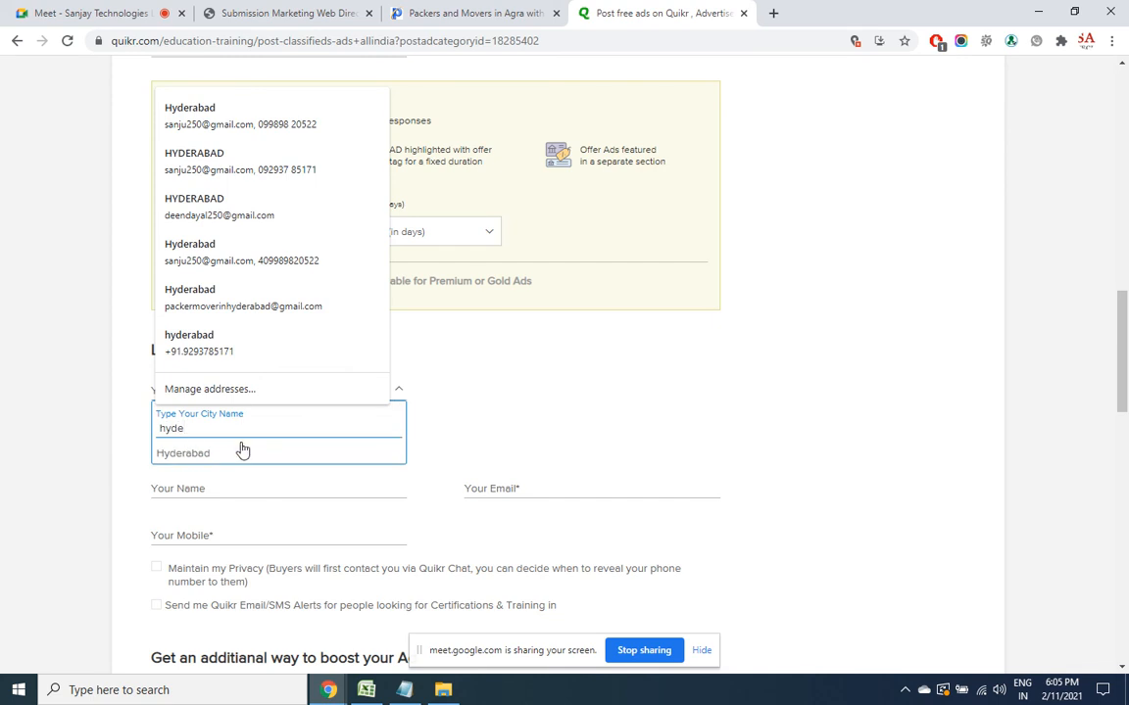
left_click(242, 450)
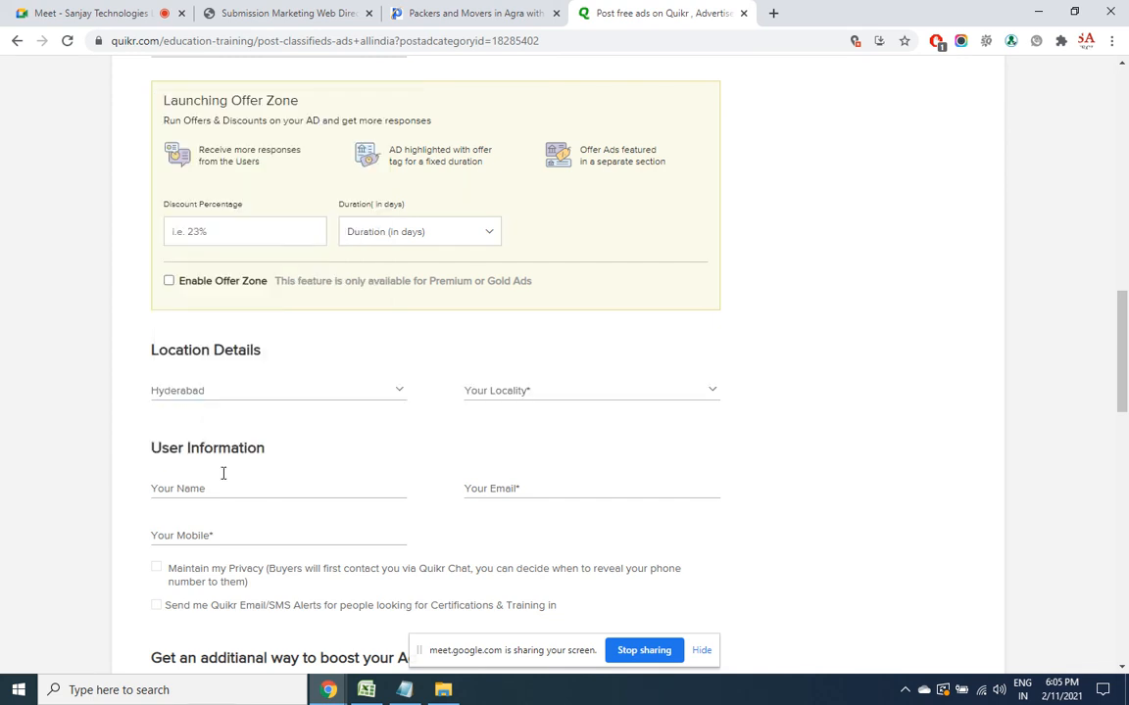
left_click(561, 393)
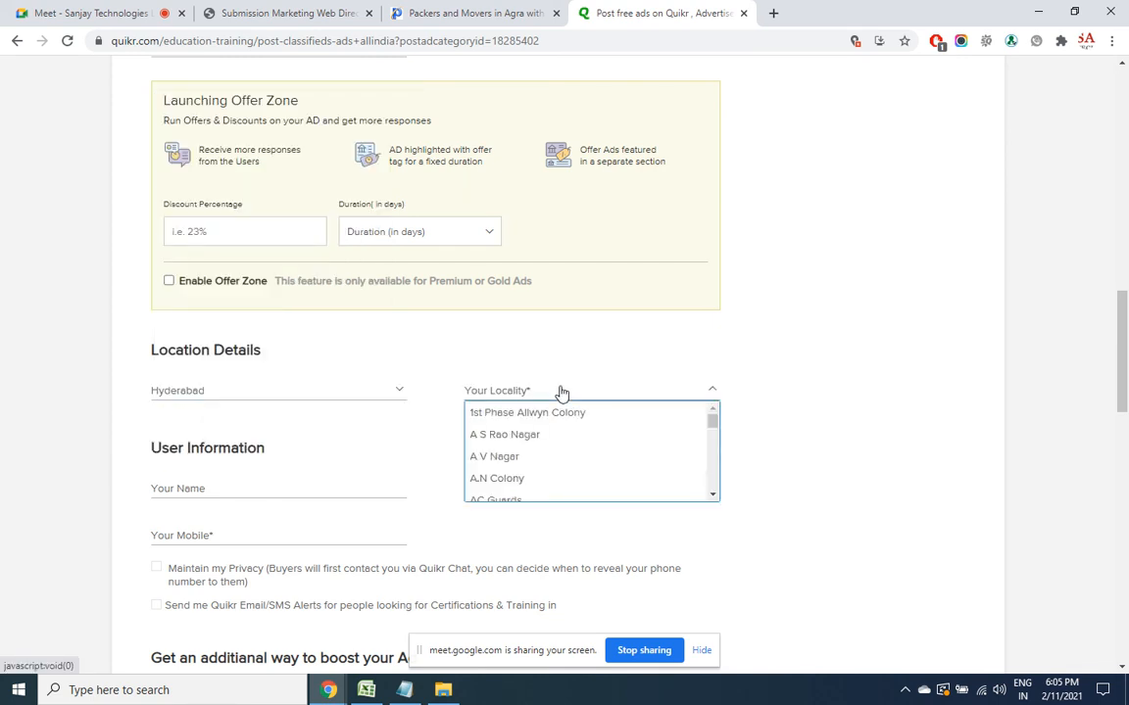
left_click_drag(711, 496, 713, 499)
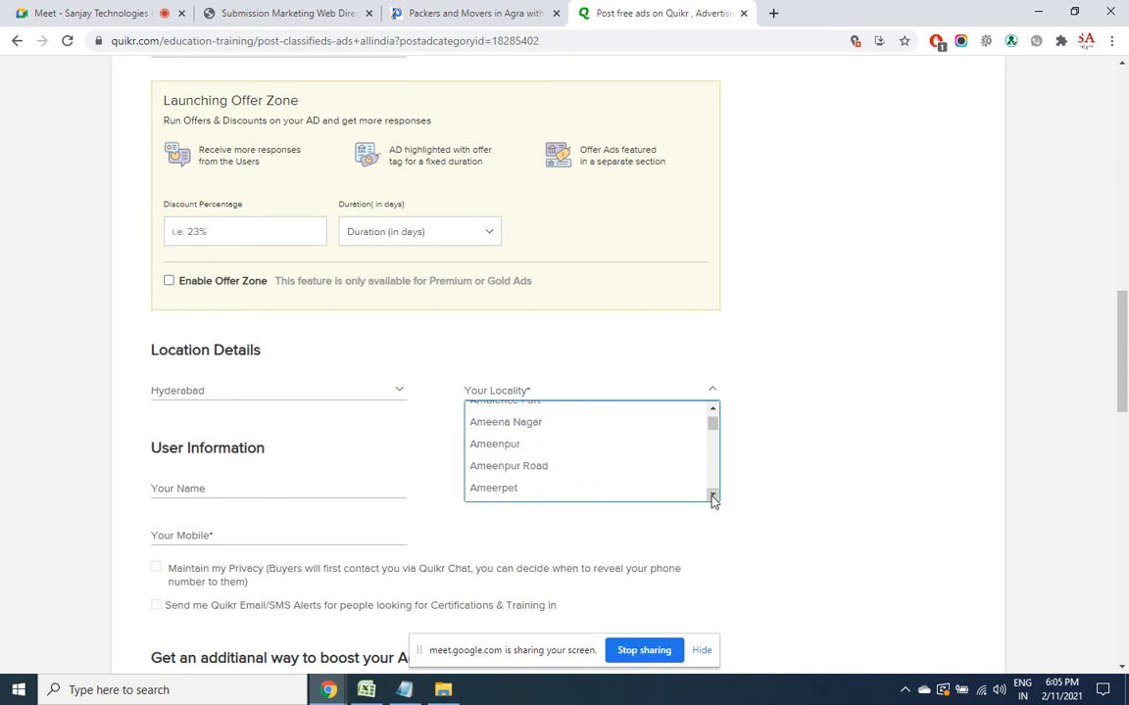
left_click(522, 490)
Fill in the poster's name, e-mail address and mobile number
left_click(302, 485)
type("S")
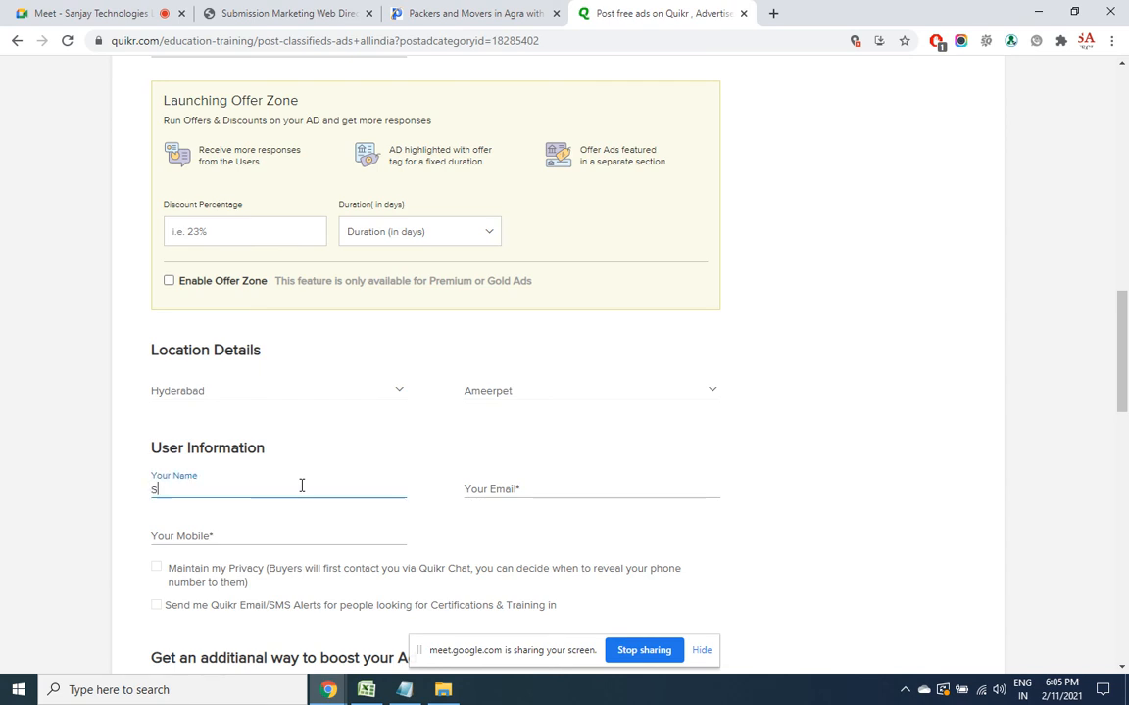
type("anjay")
left_click(533, 490)
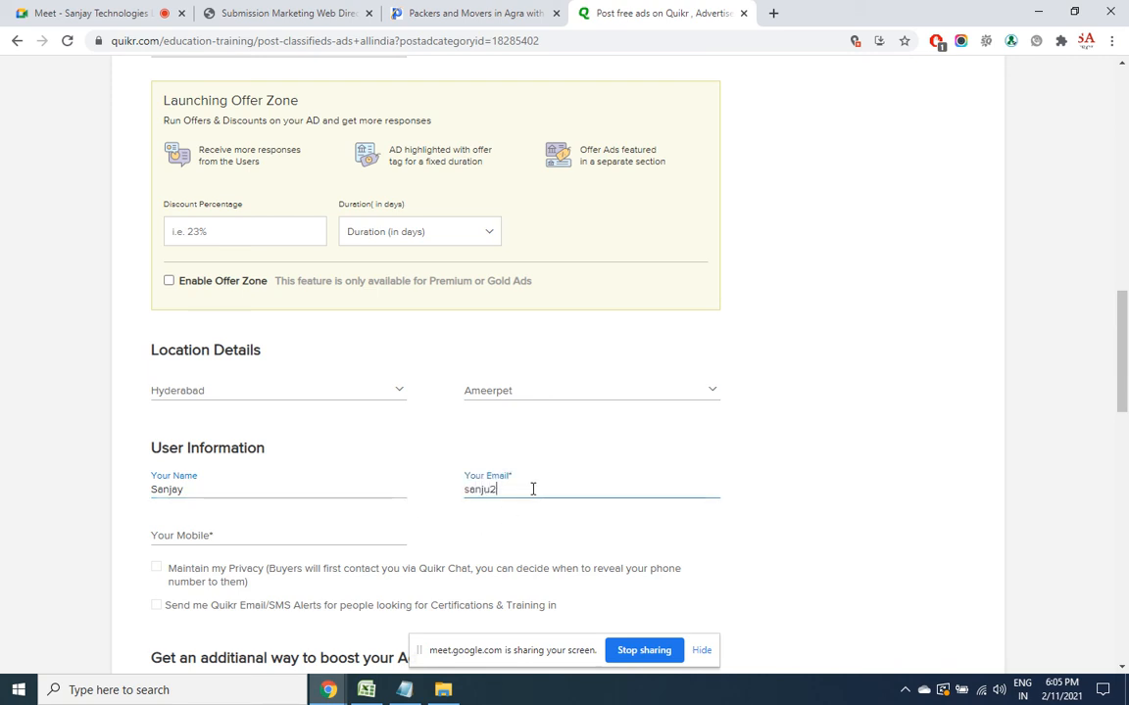
left_click(297, 539)
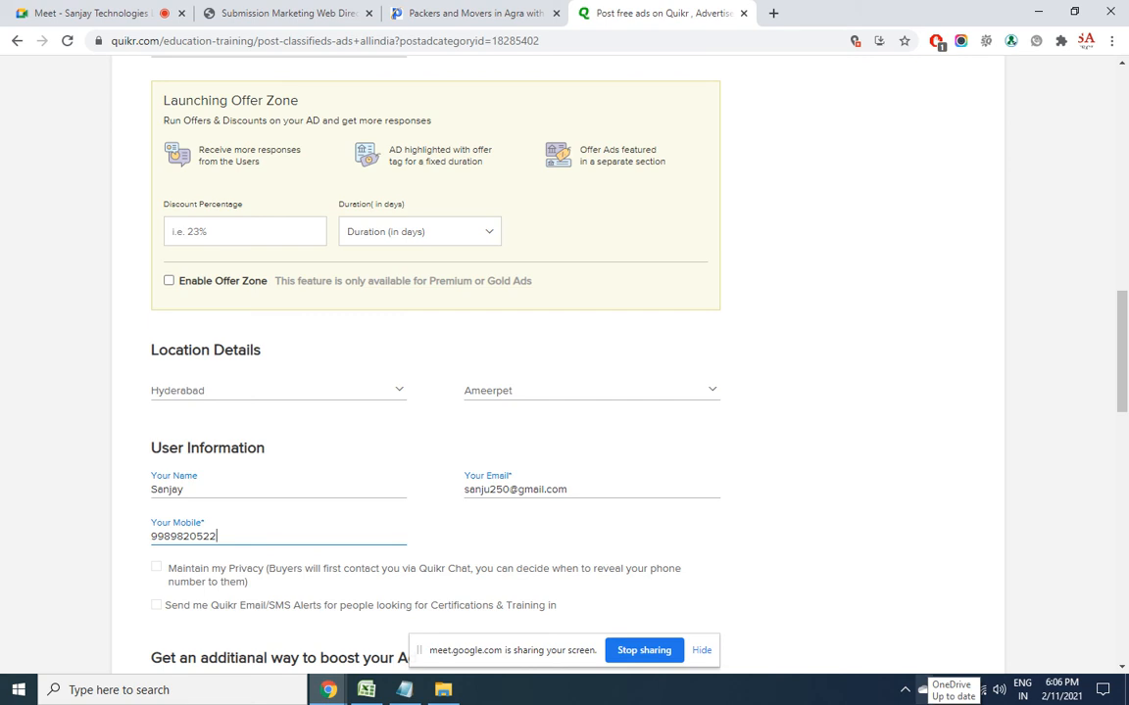
Review the completed form and post the free ad 'Stock market training by NISM Certified'
left_click_drag(1124, 381, 1125, 279)
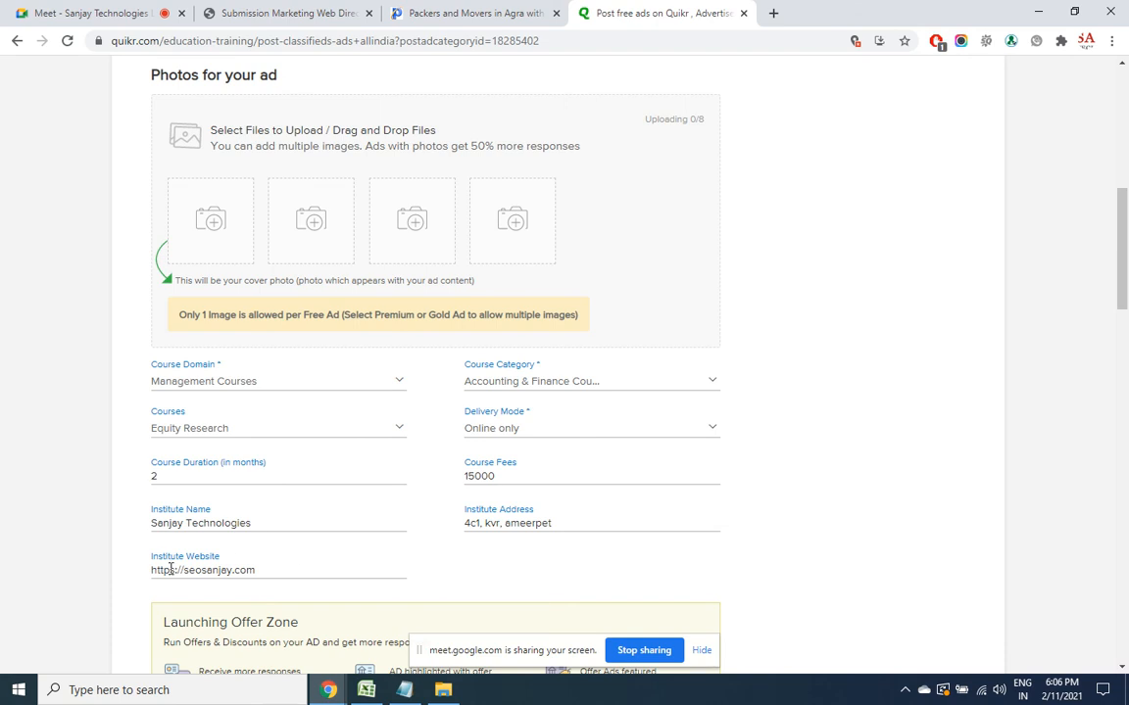
left_click_drag(1123, 232, 1125, 537)
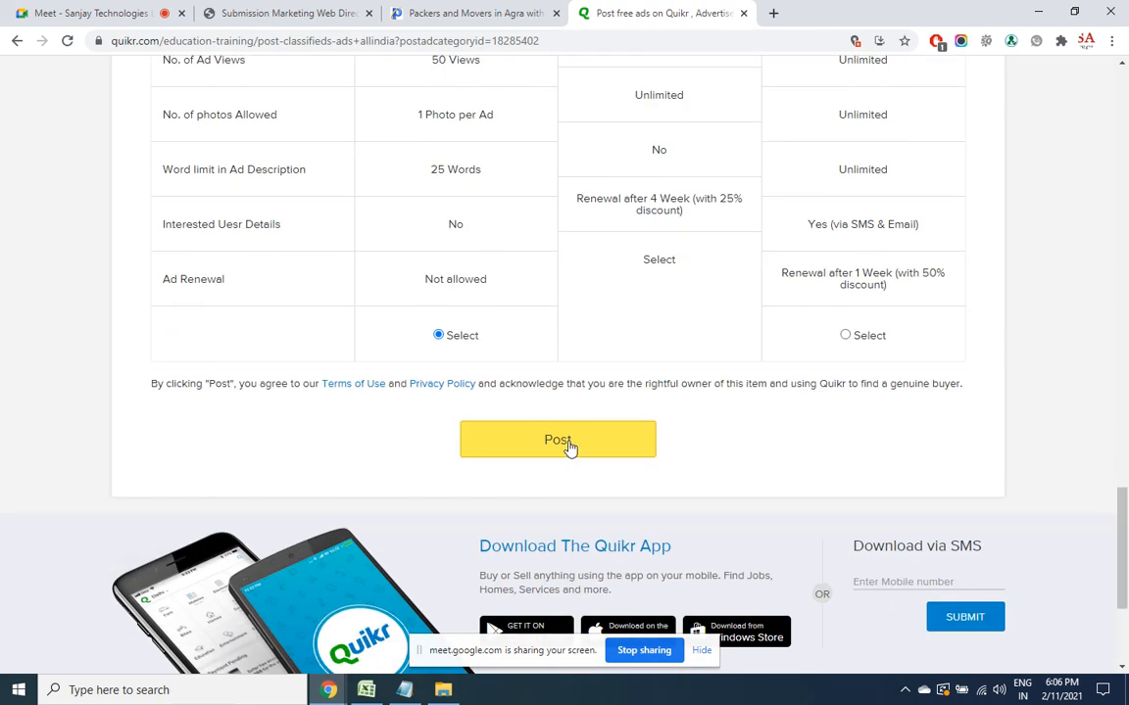
left_click(570, 448)
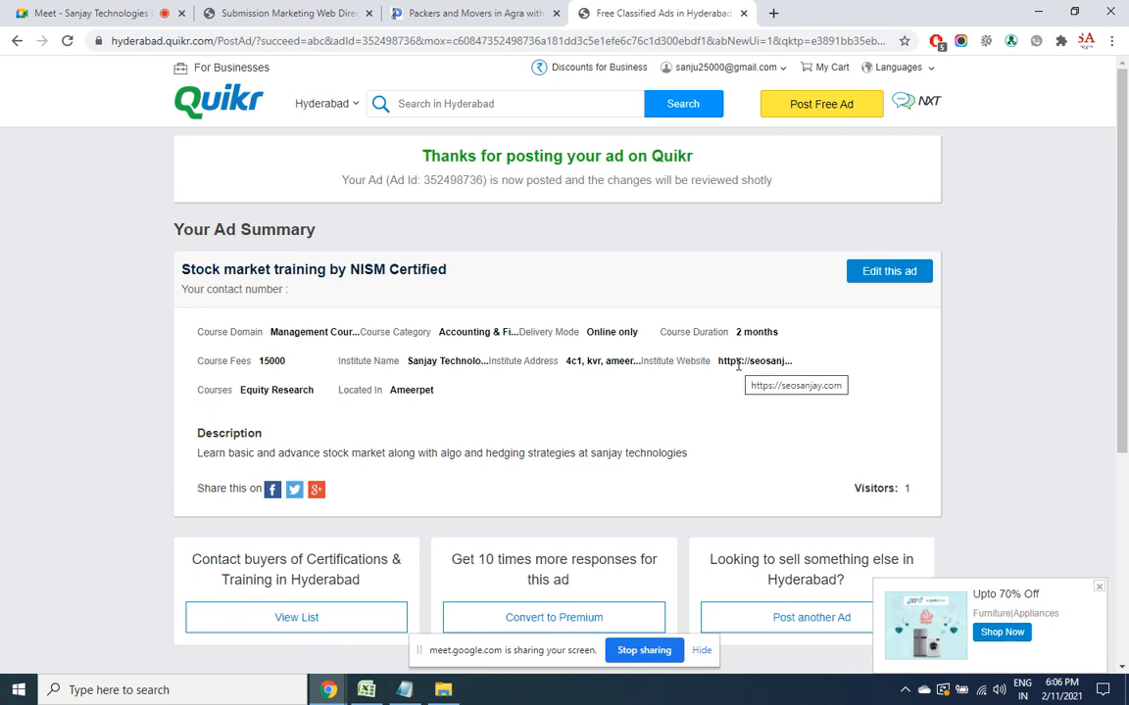
Open justdial.com in a new browser tab
left_click(773, 13)
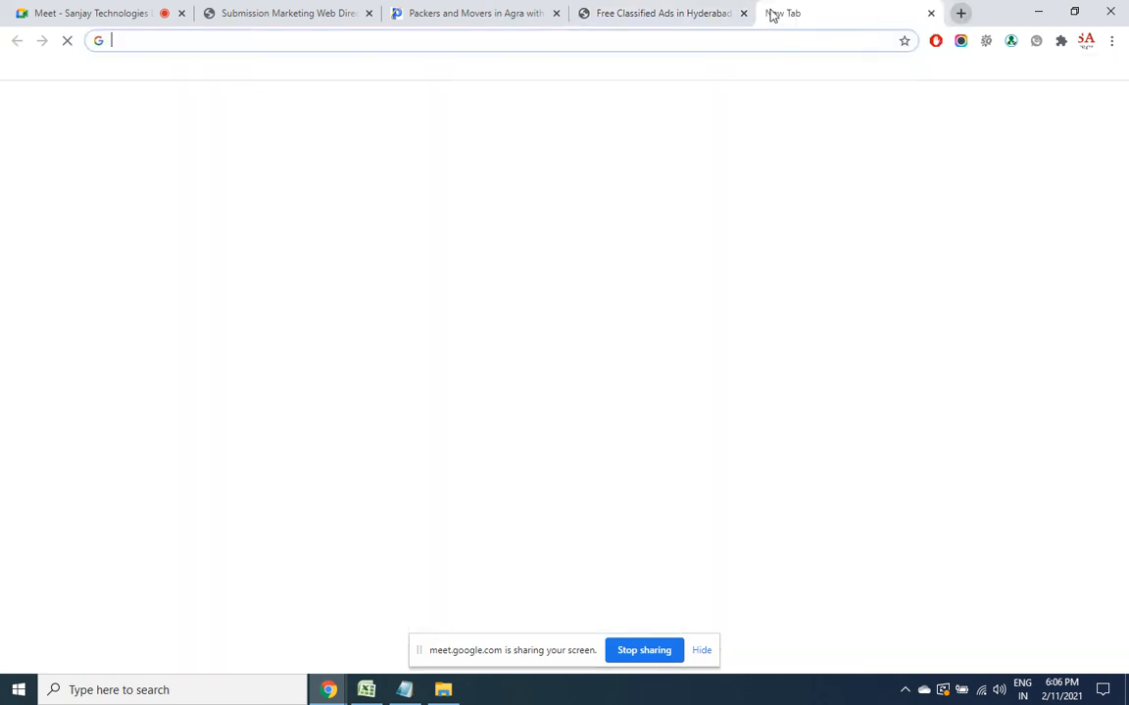
type("j")
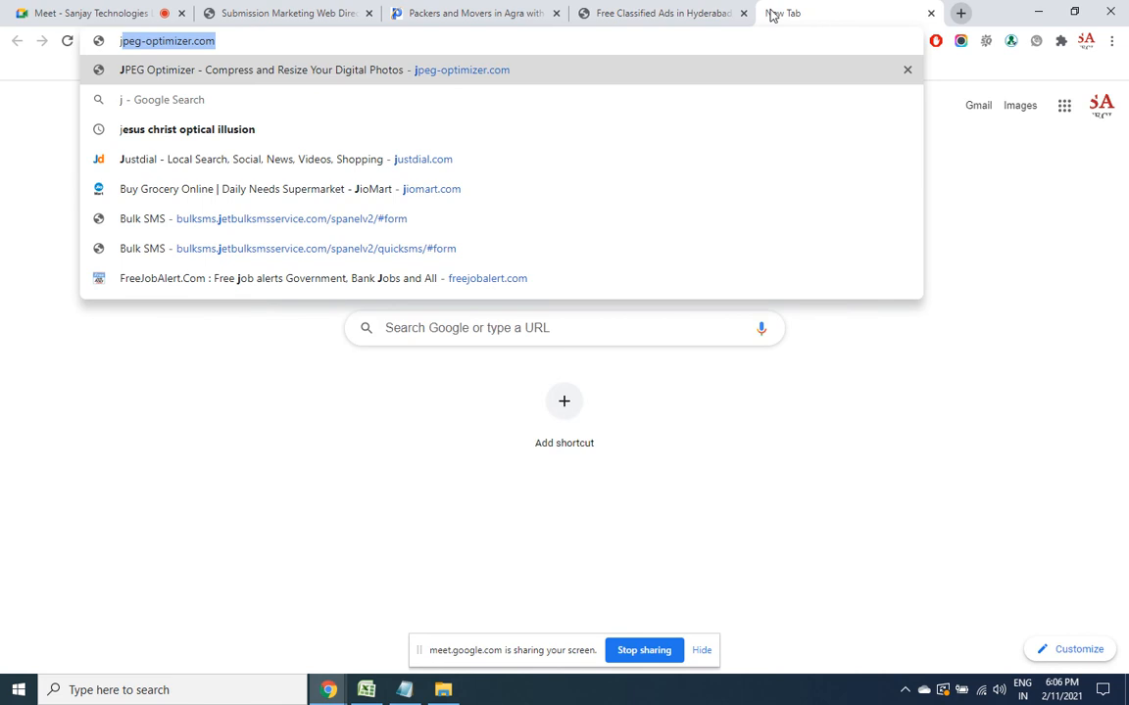
type("us")
key("Return")
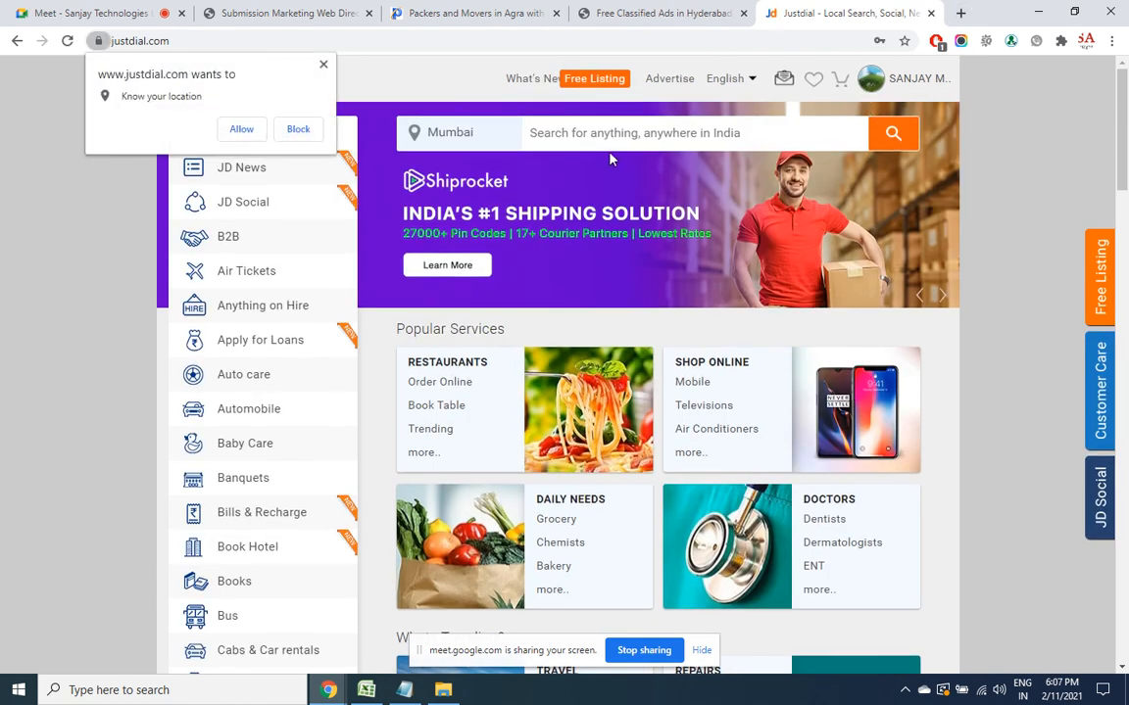
Search 'sanjay technologies ameerpet' and pick the Sanjay Technologies (Ameerpet) suggestion
left_click(611, 134)
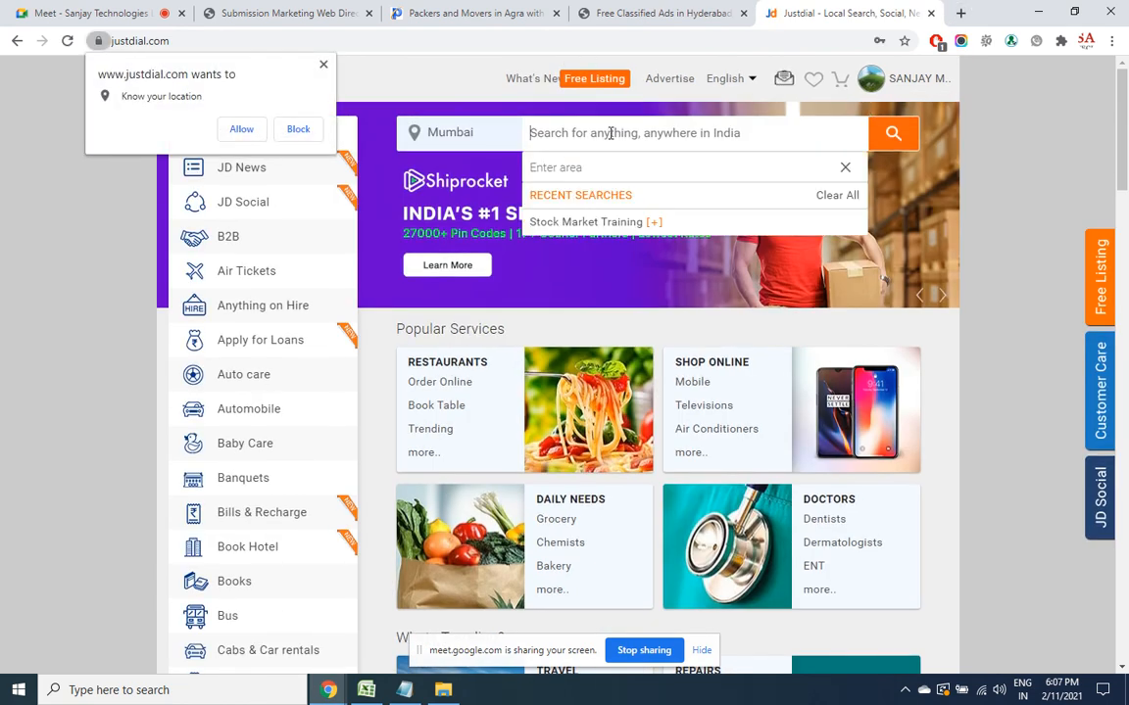
type("sanjay techno")
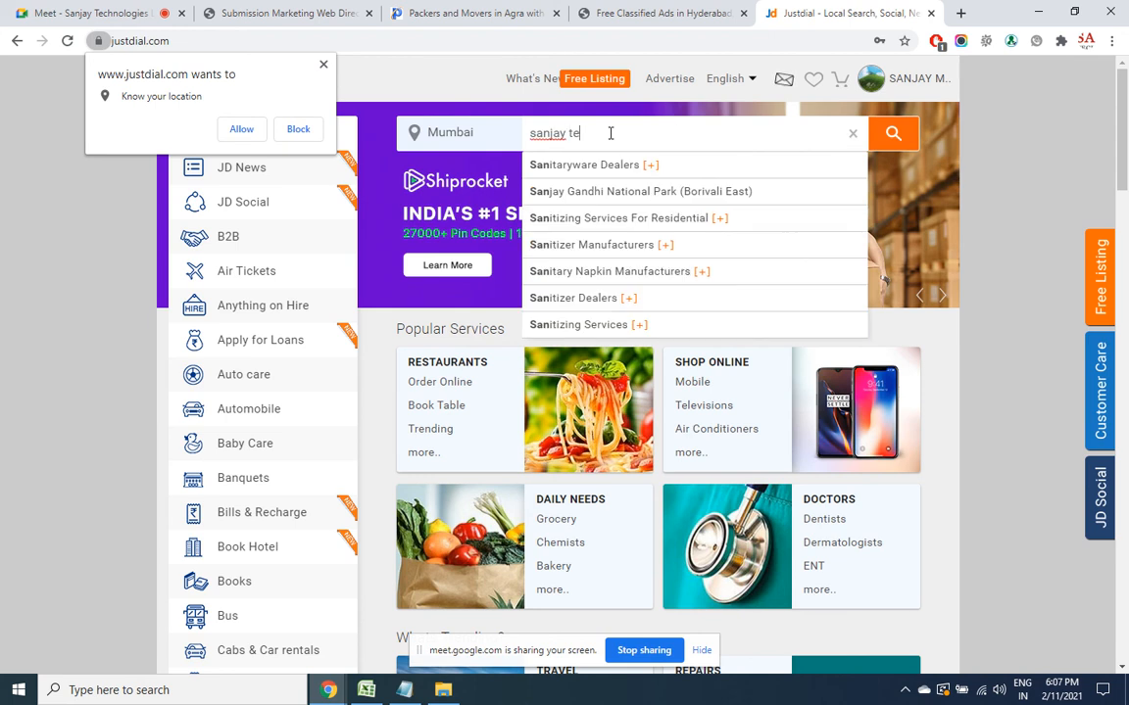
type("logies ameerpet")
key("Return")
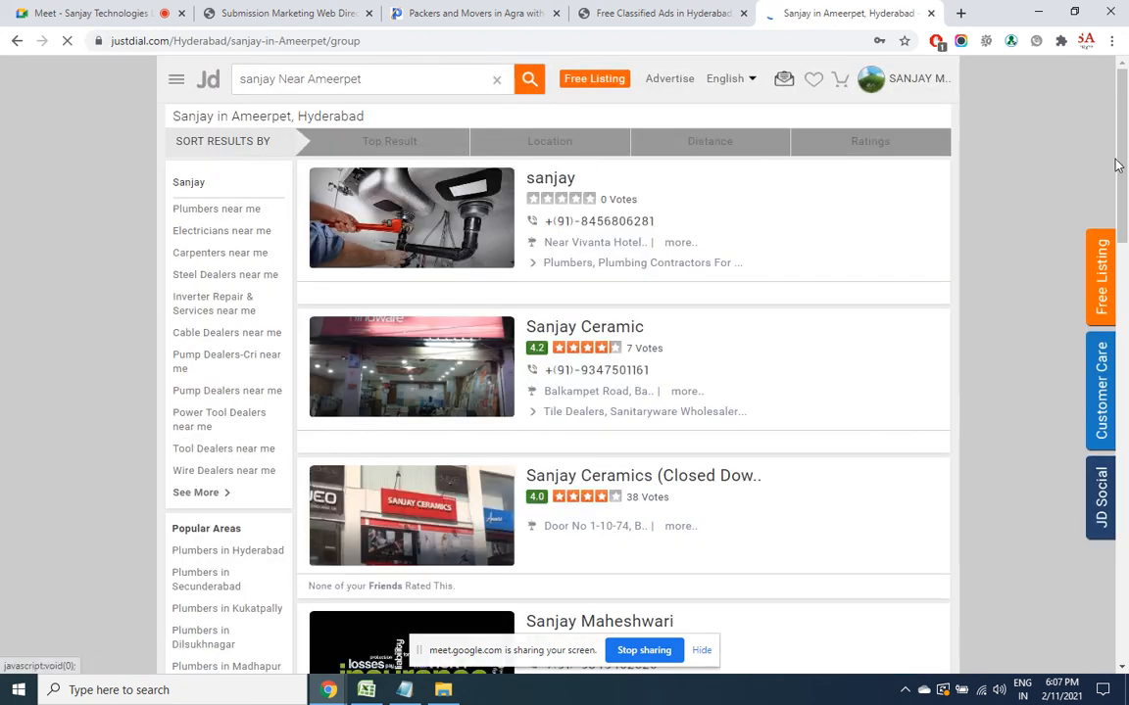
left_click(419, 74)
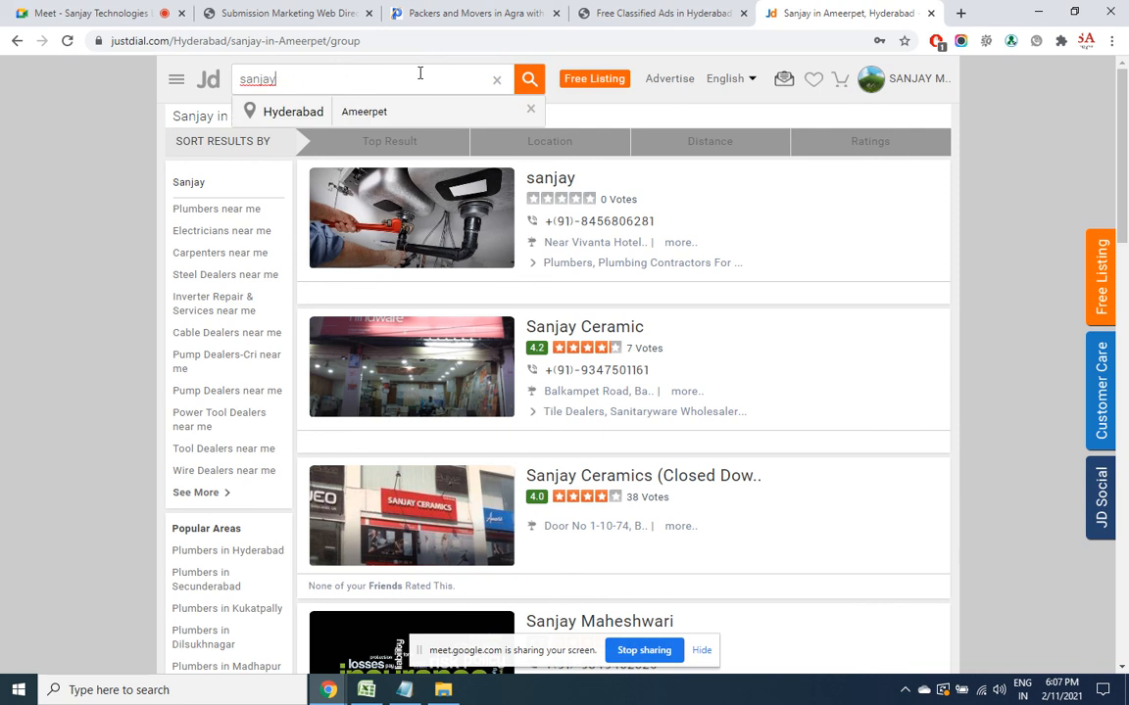
type("technologies ameerpet")
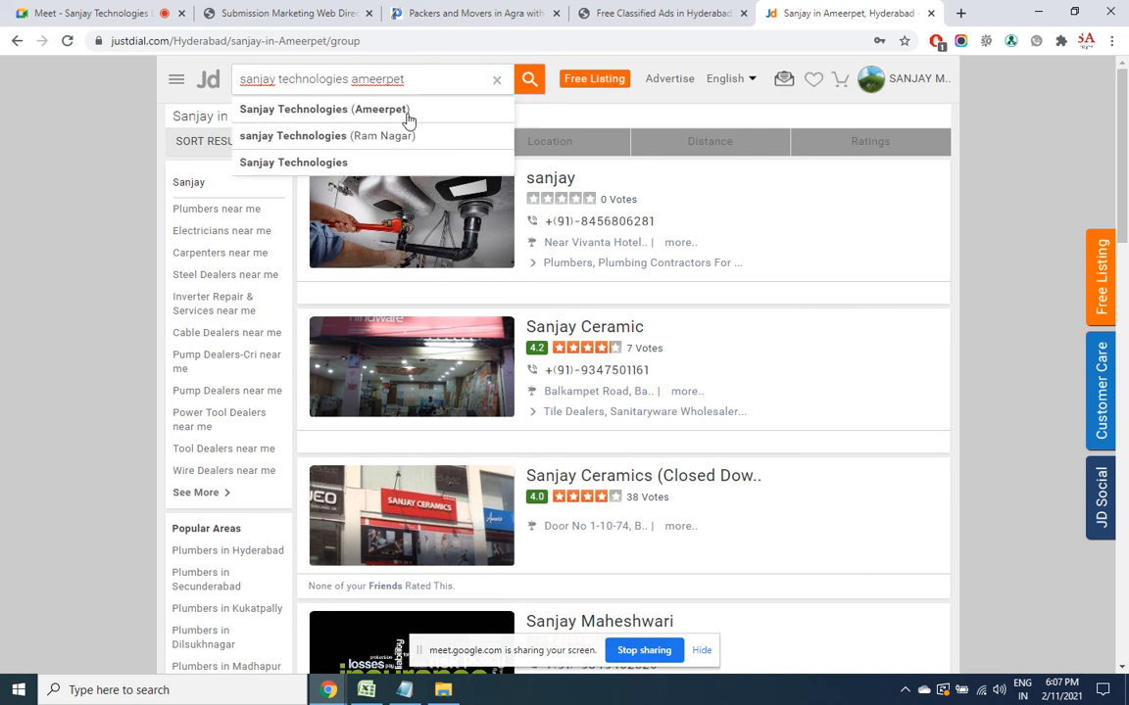
left_click(326, 113)
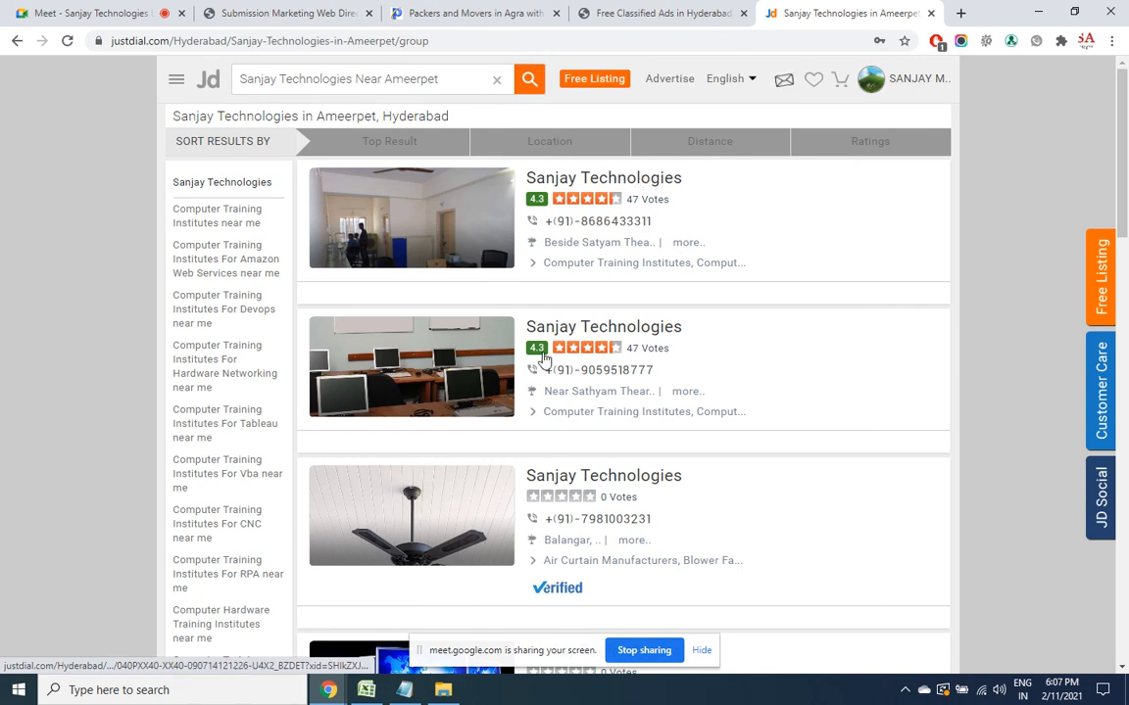
Open the first Sanjay Technologies listing and load its website seosanjay.com in a new tab
left_click(567, 182)
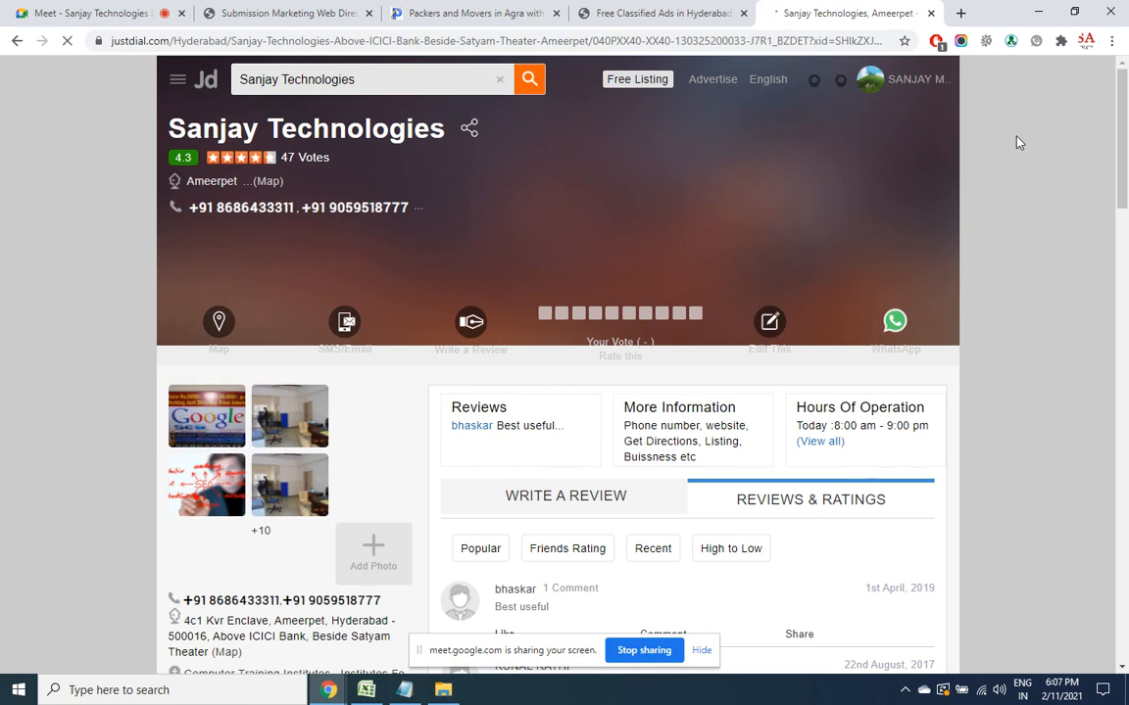
left_click_drag(1123, 139, 1126, 214)
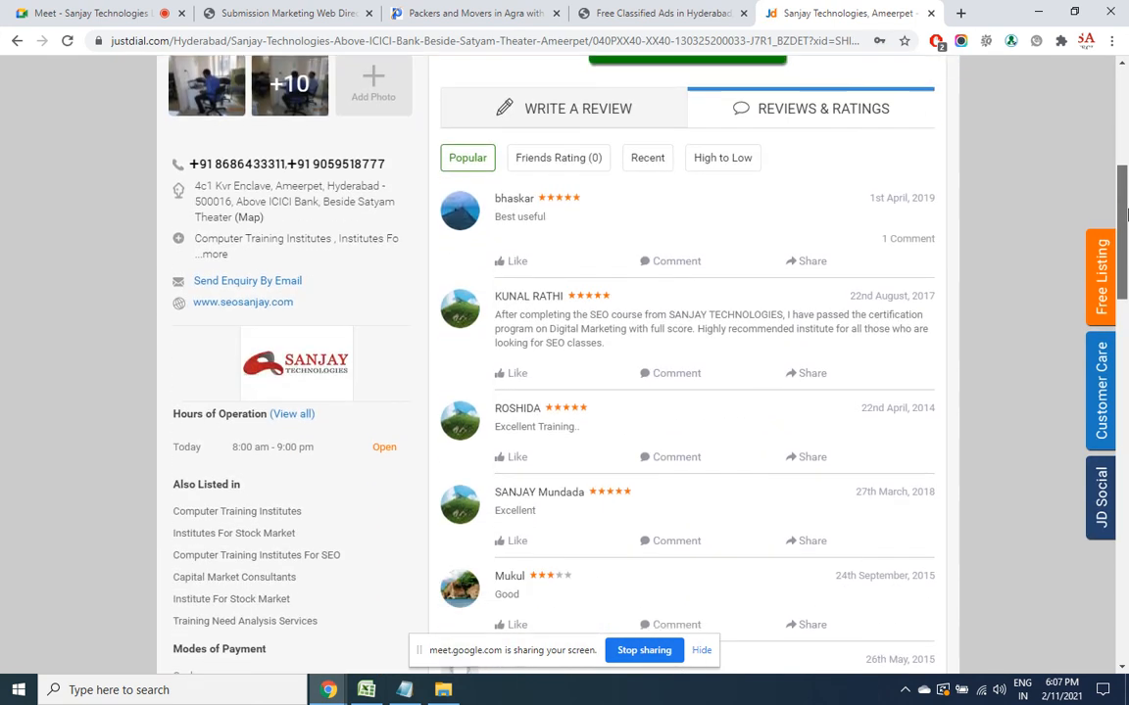
right_click(254, 308)
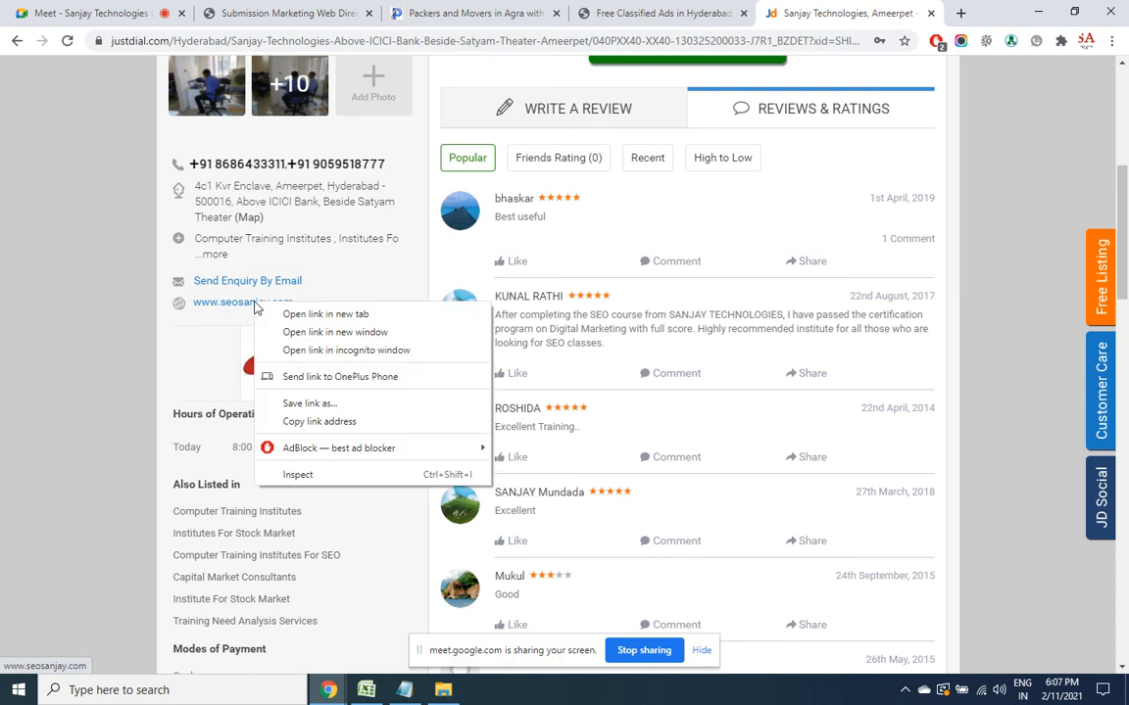
left_click(282, 314)
left_click(874, 7)
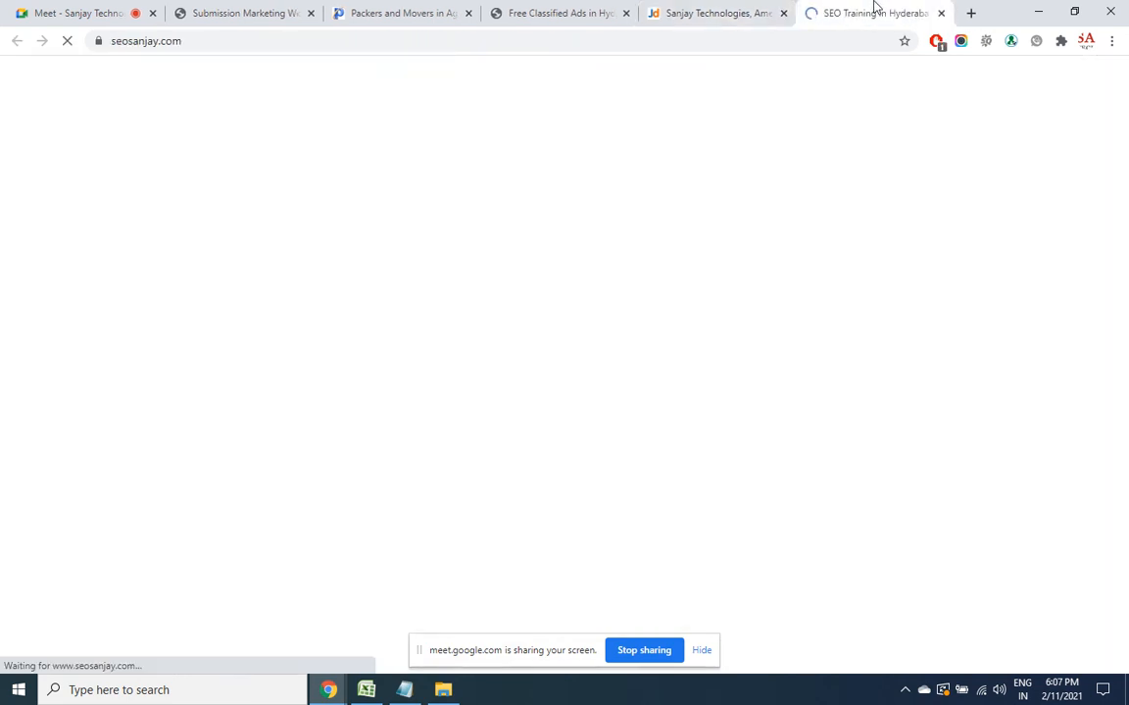
left_click(737, 40)
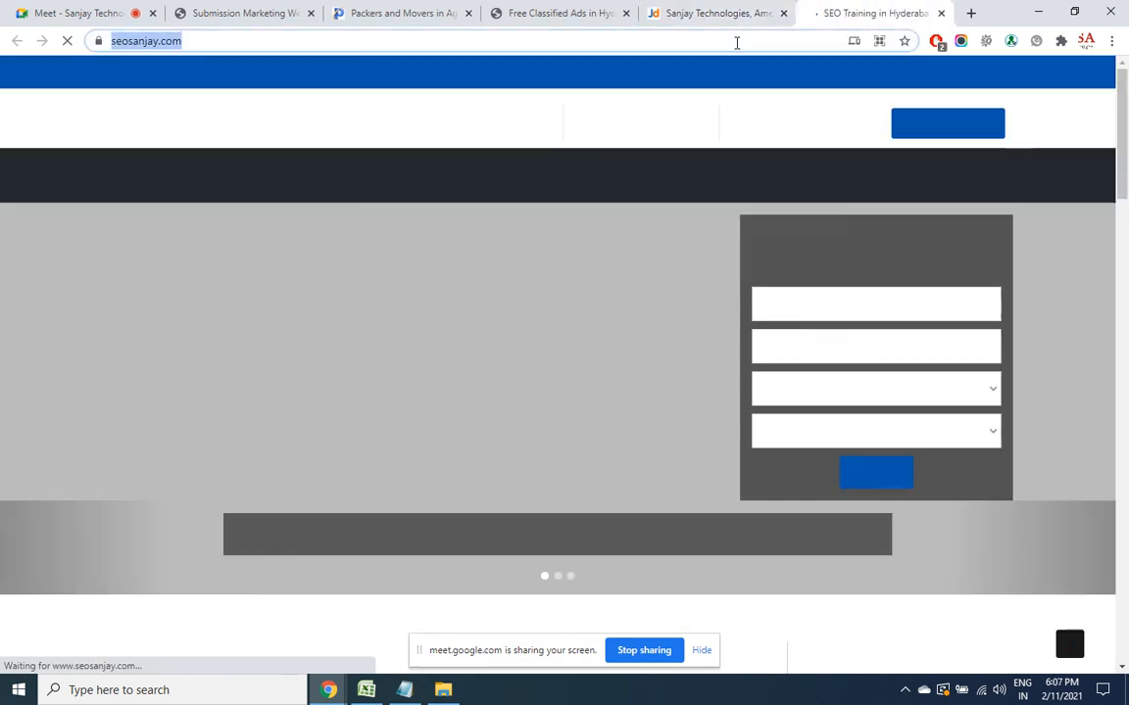
left_click(722, 8)
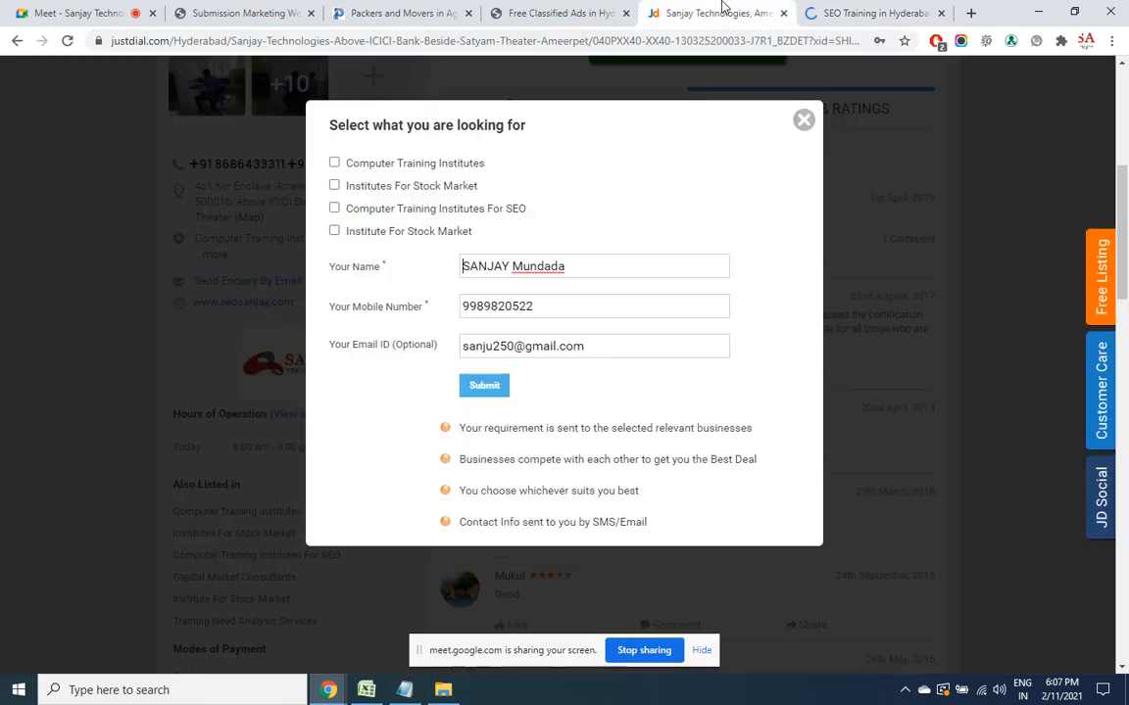
Close the 'Select what you are looking for' enquiry pop-up
left_click(802, 121)
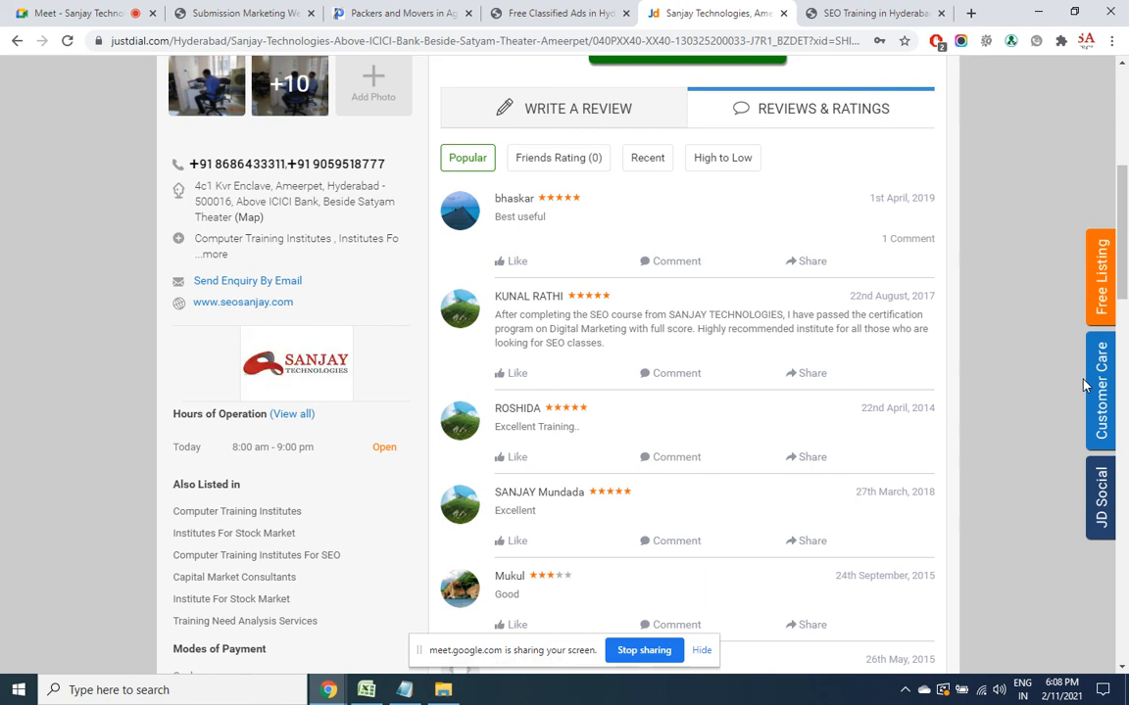
Scroll through the listing's reviews and back up, then bring up the Camtasia Recorder tray menu
left_click_drag(1123, 217, 1125, 266)
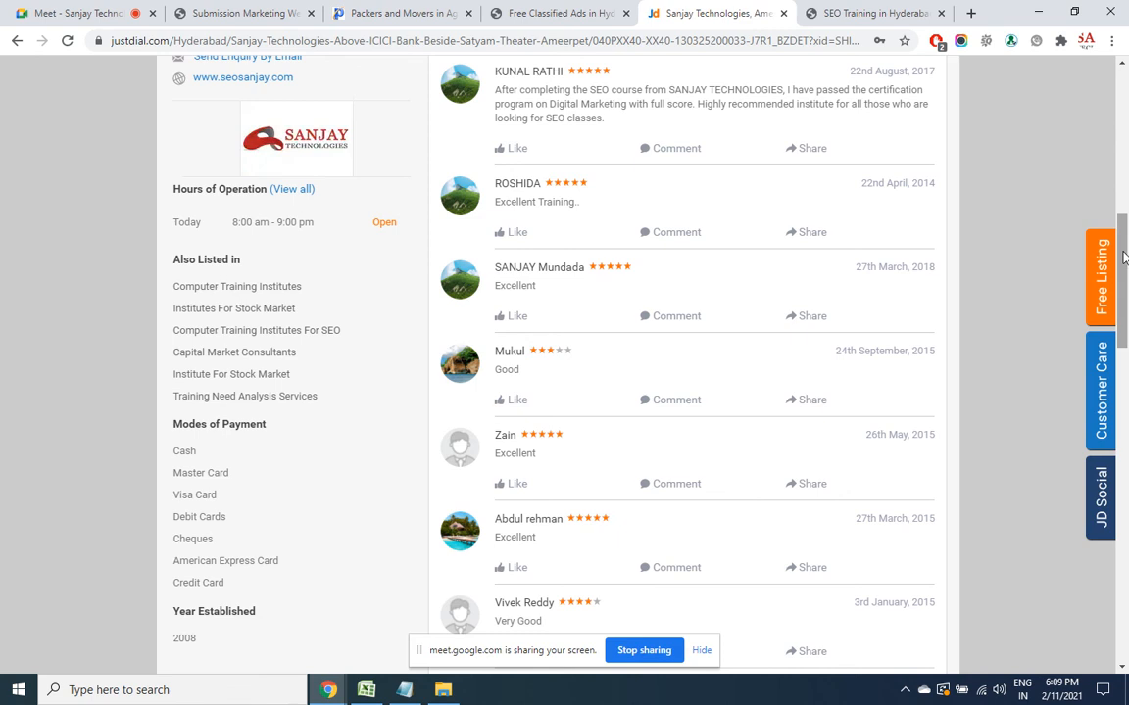
left_click_drag(1123, 256, 1124, 71)
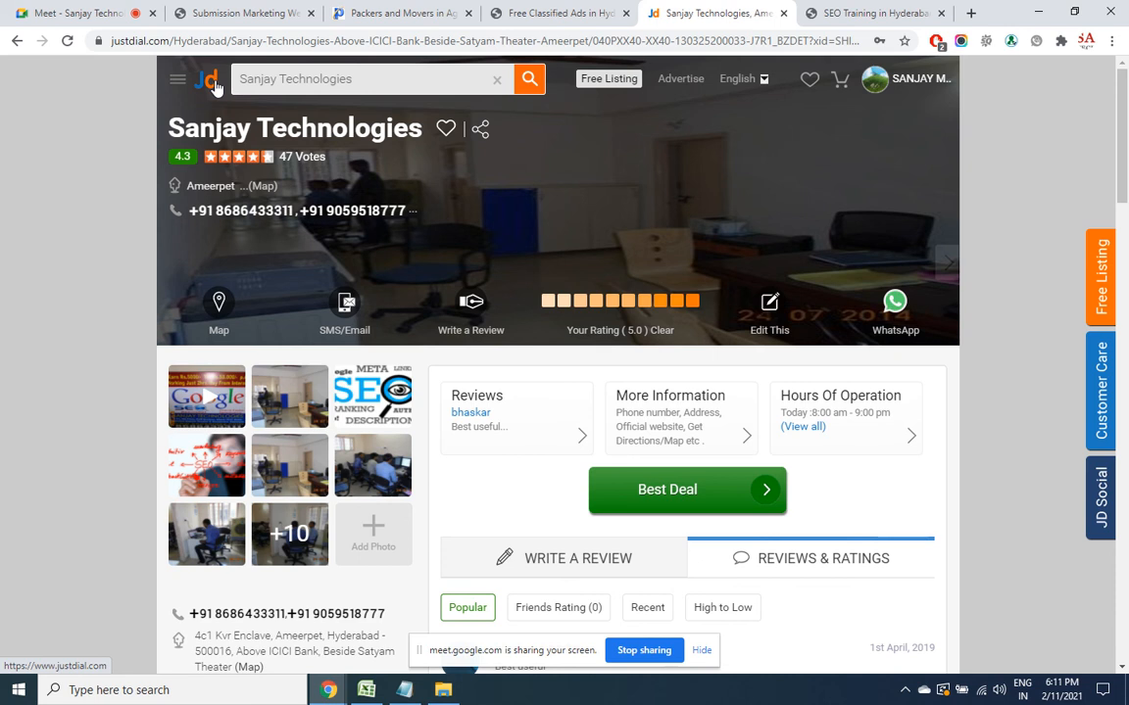
left_click(904, 694)
right_click(955, 633)
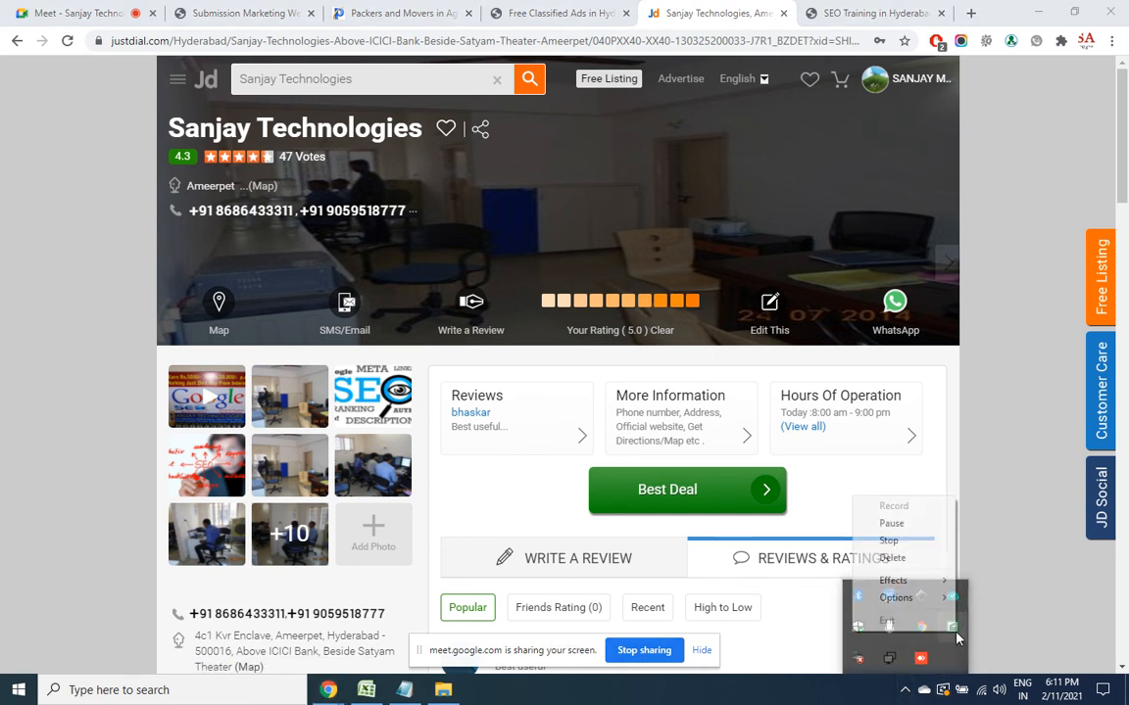